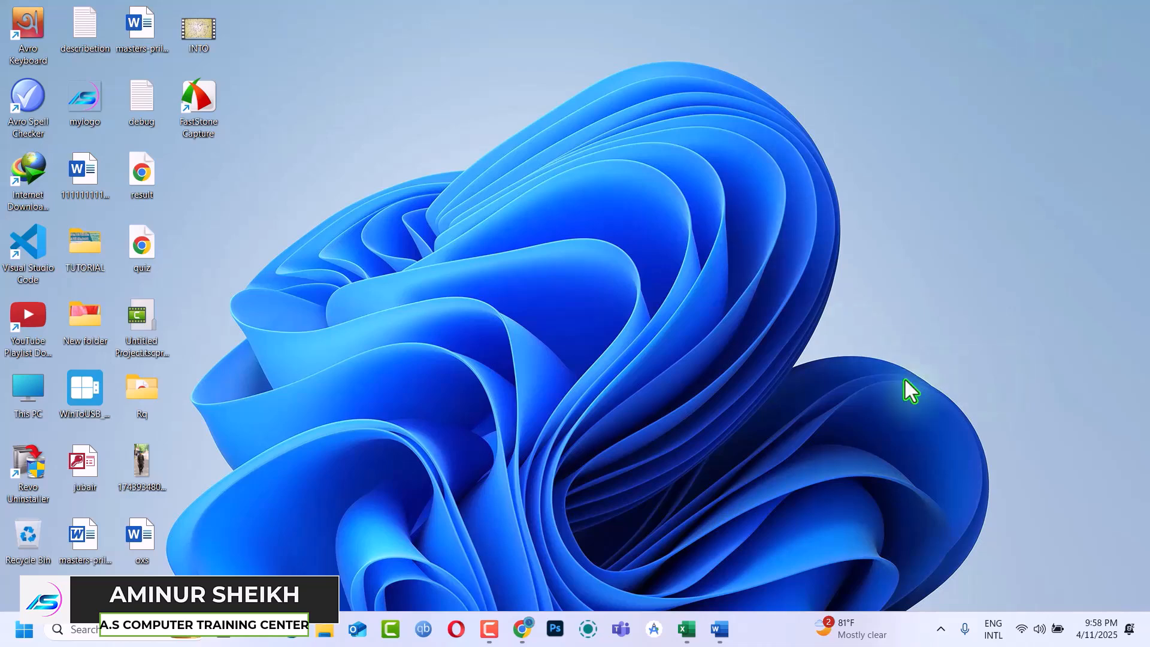
Bring up the Word document with the Dependent Data Validation notes and the Excel workbook beside it
left_click(715, 627)
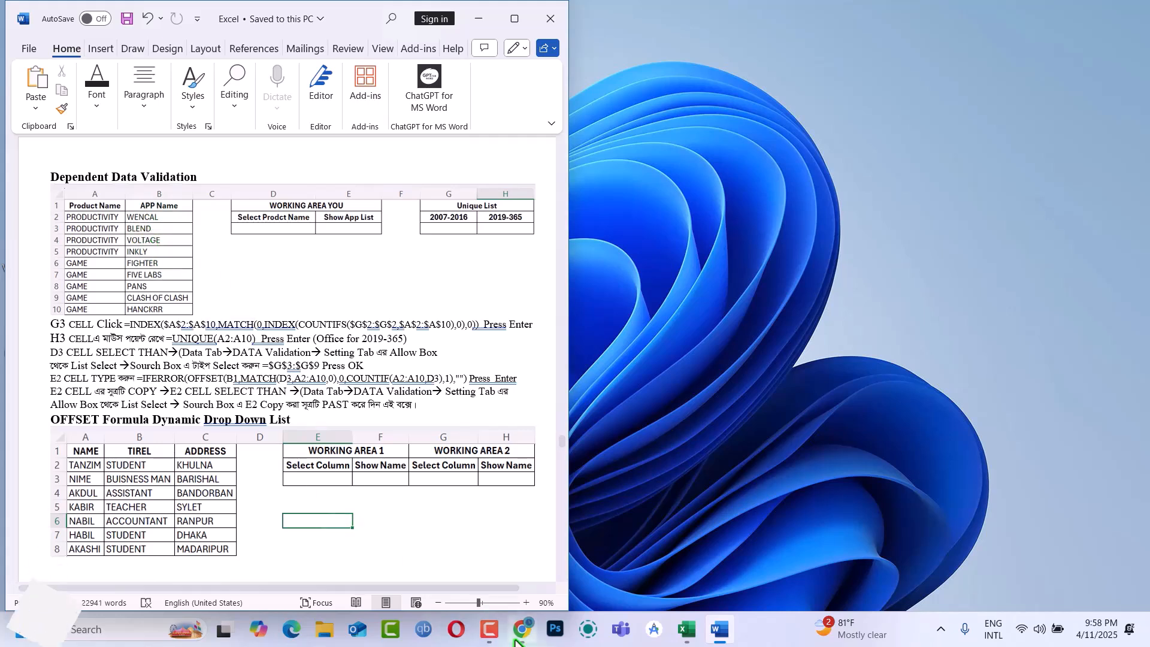
left_click(686, 630)
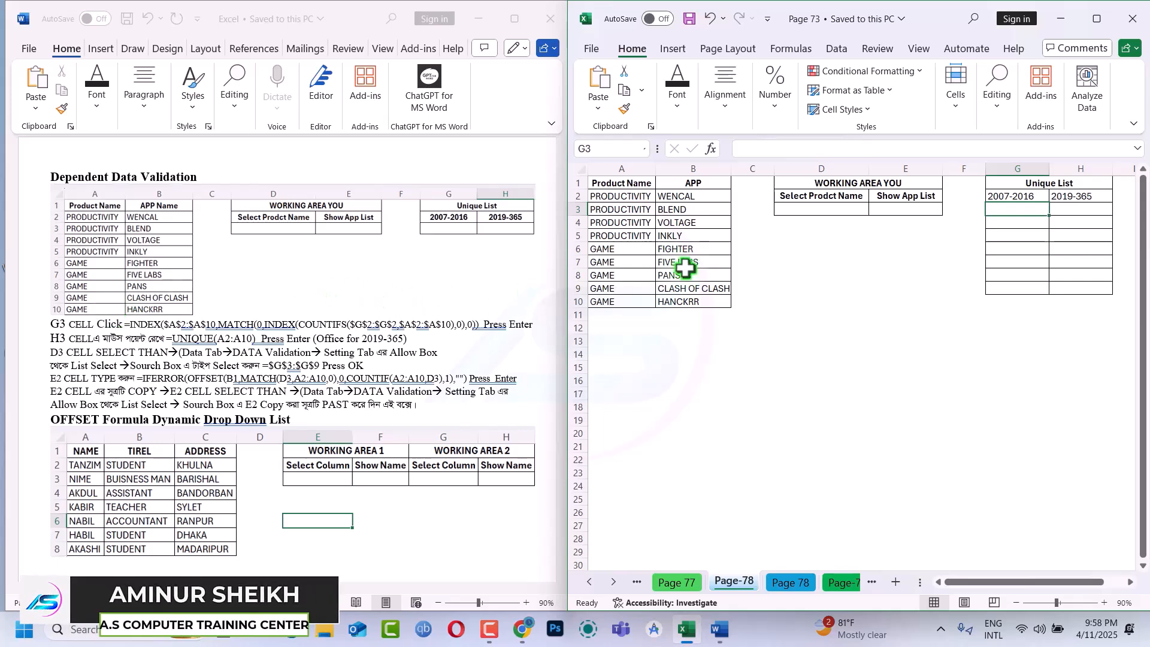
Begin a formula in cell G3 with the INDEX function, using the absolute range $A$2:$A$10 as its array
left_click(1006, 211)
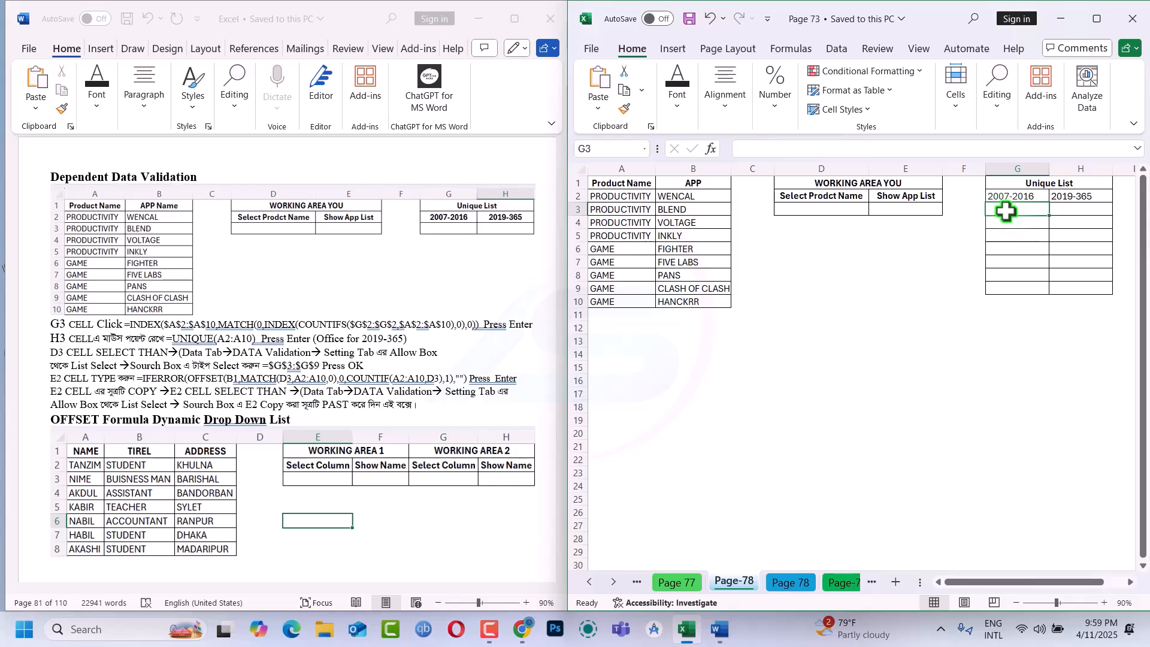
type("=")
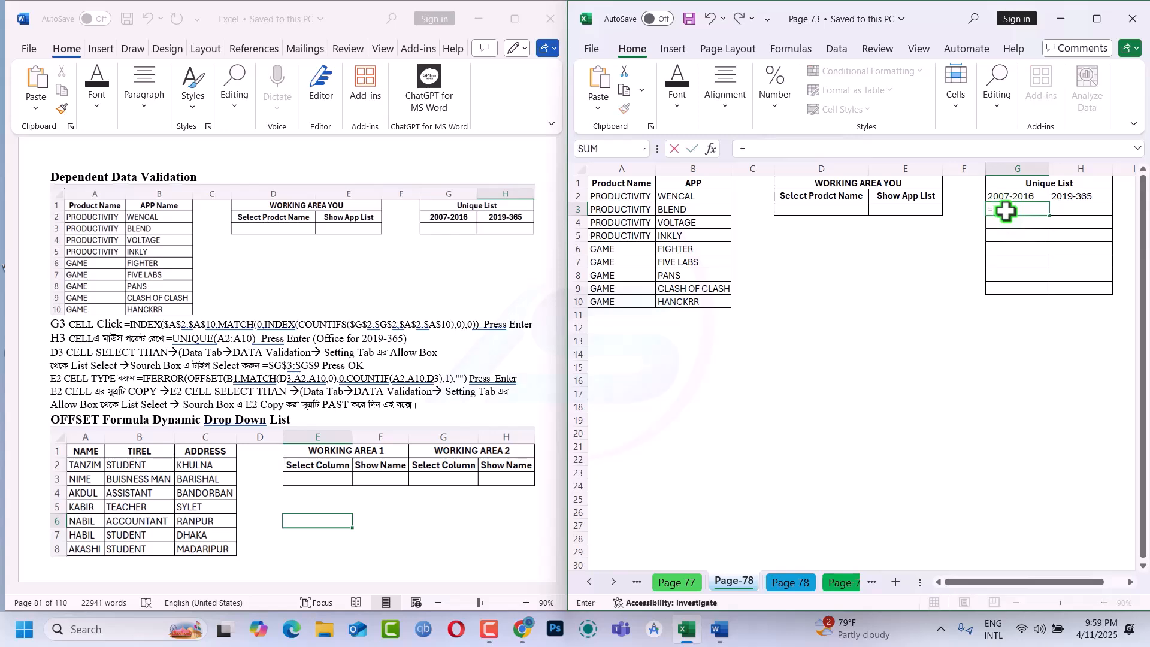
type("ind")
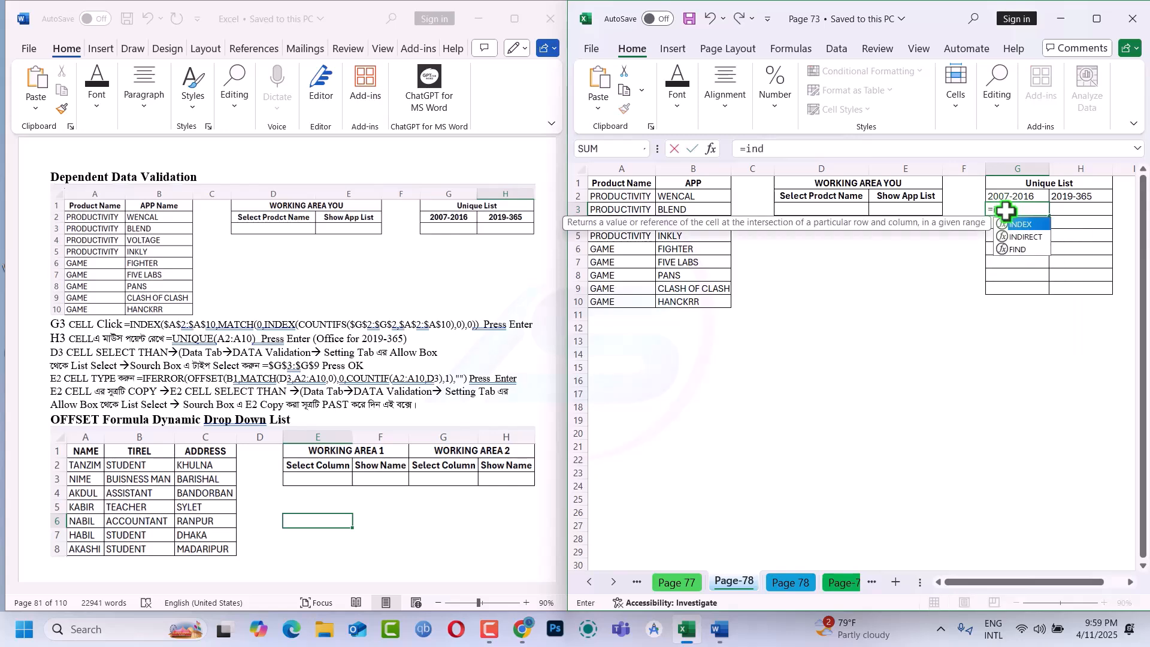
key("Tab")
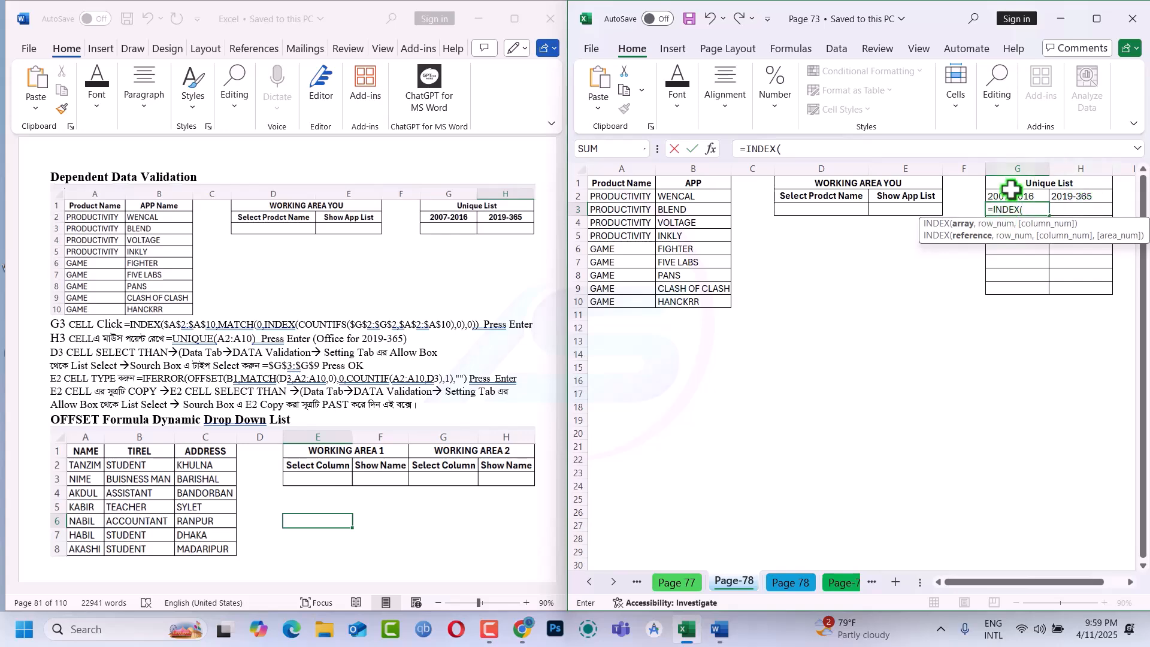
left_click_drag(612, 196, 612, 302)
key("F4")
type(",")
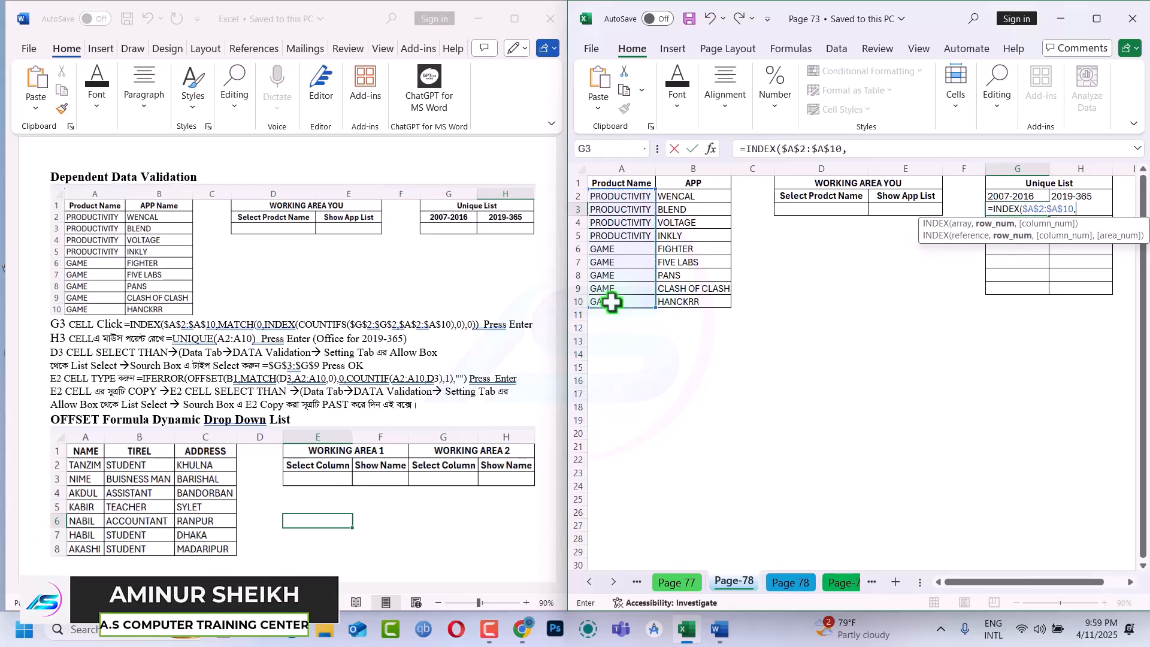
type("ma")
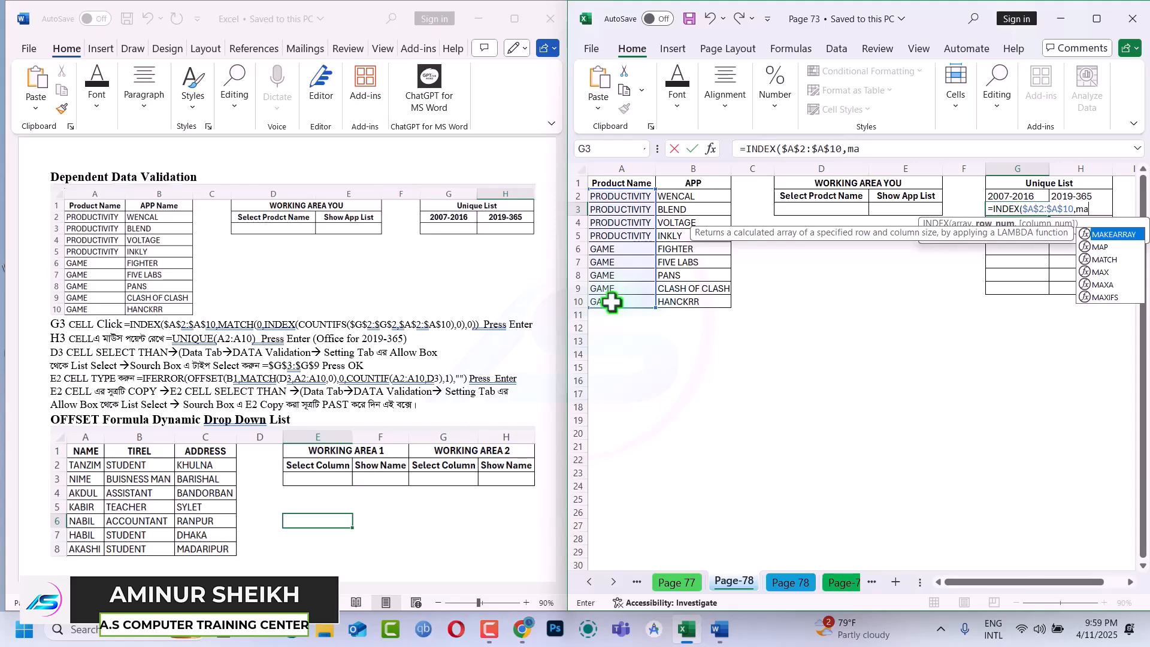
Extend the G3 formula with a MATCH function that looks up 0 and uses a nested INDEX as its lookup array
key("Down")
key("Down")
key("Tab")
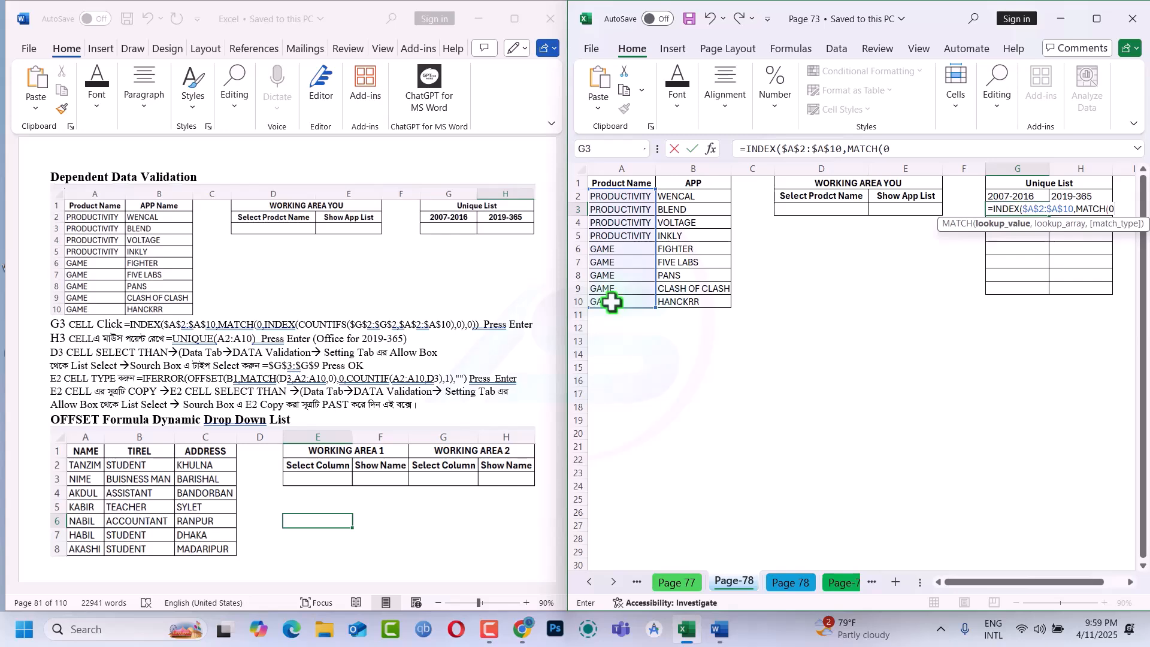
type(",in")
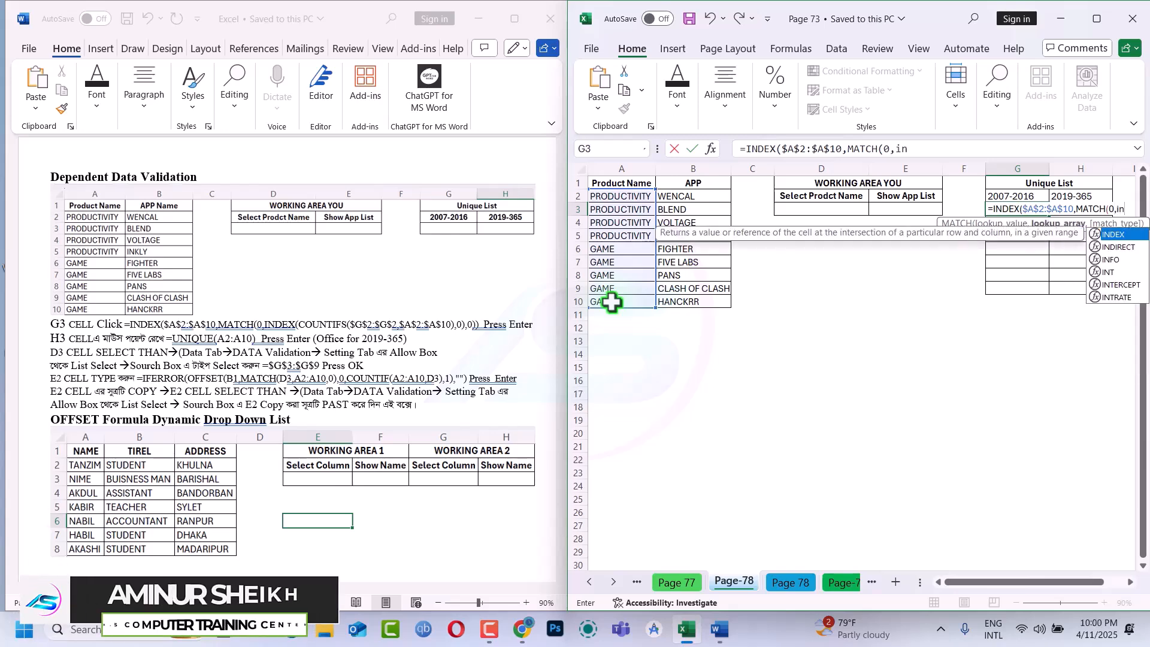
key("Tab")
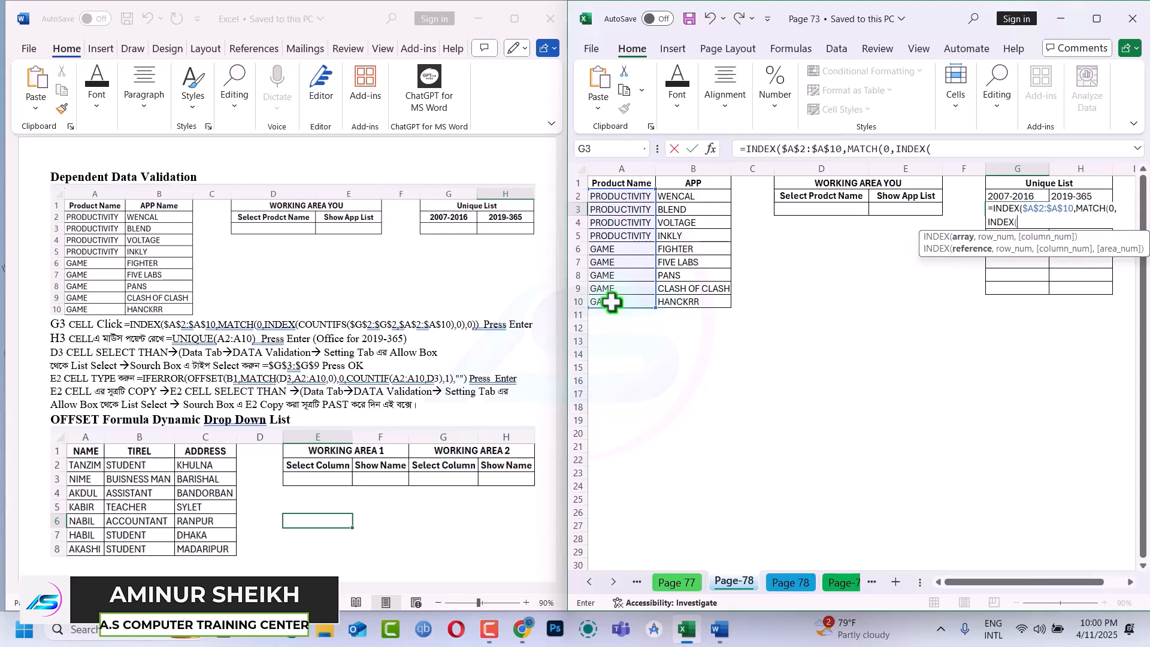
Nest COUNTIFS inside the inner INDEX with the absolute range $G$2:$G$2 as its first criteria range
type("coun")
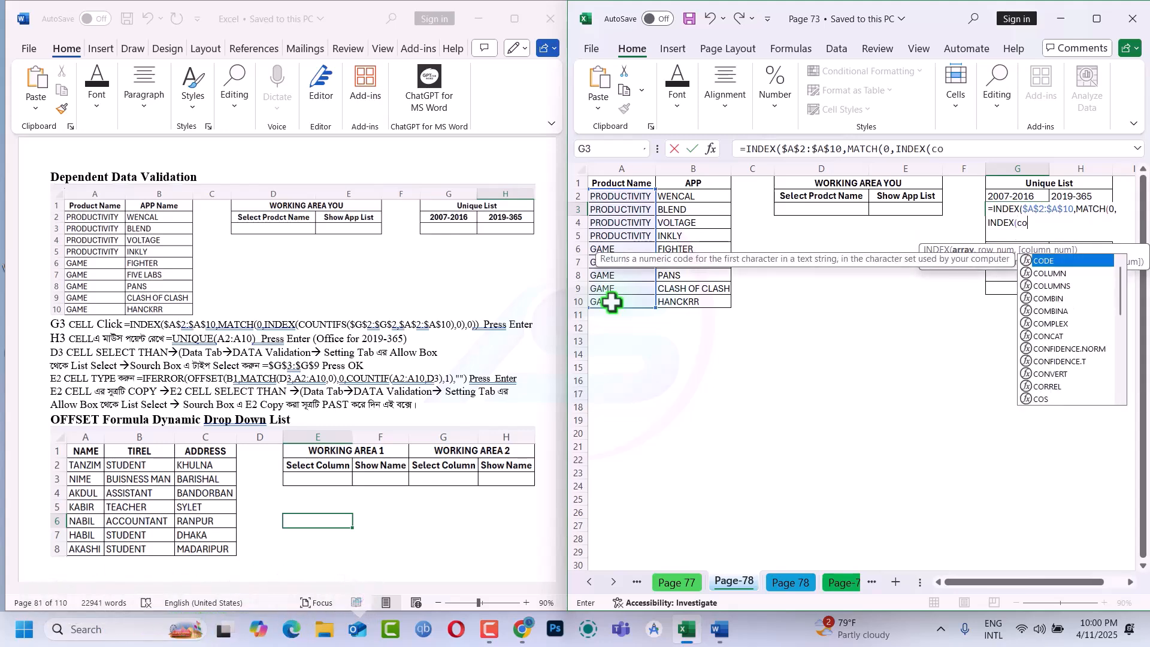
key("Down")
key("Down")
key("Down")
key("Down")
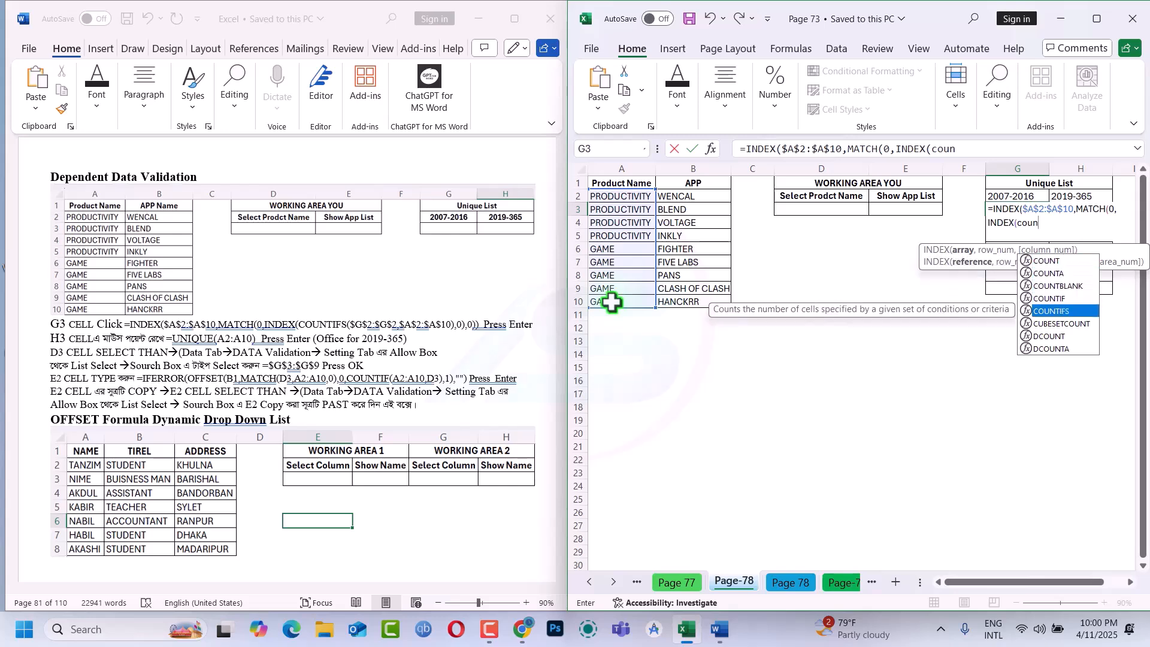
key("Tab")
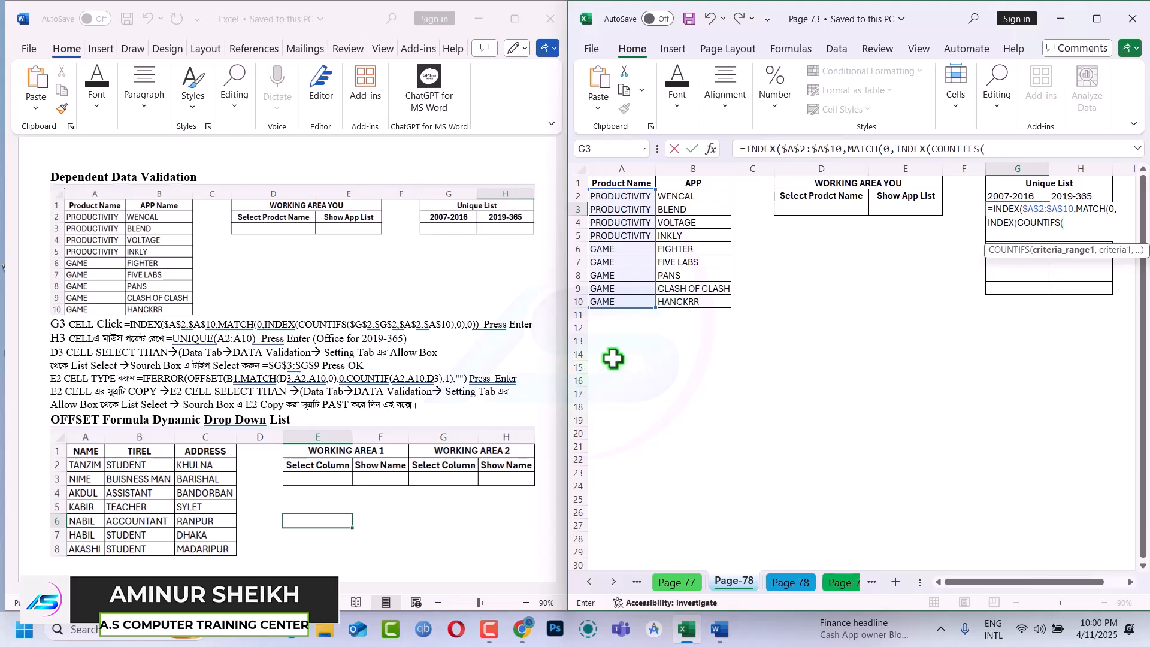
left_click(1011, 195)
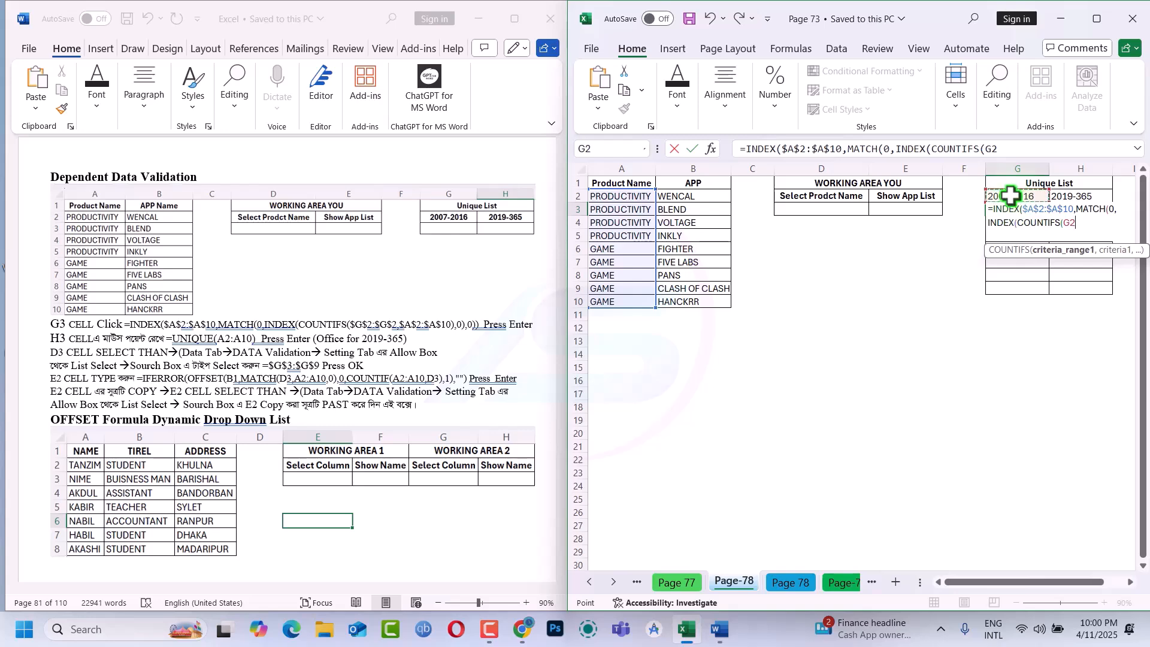
key("F8")
left_click_drag(1023, 148, 983, 157)
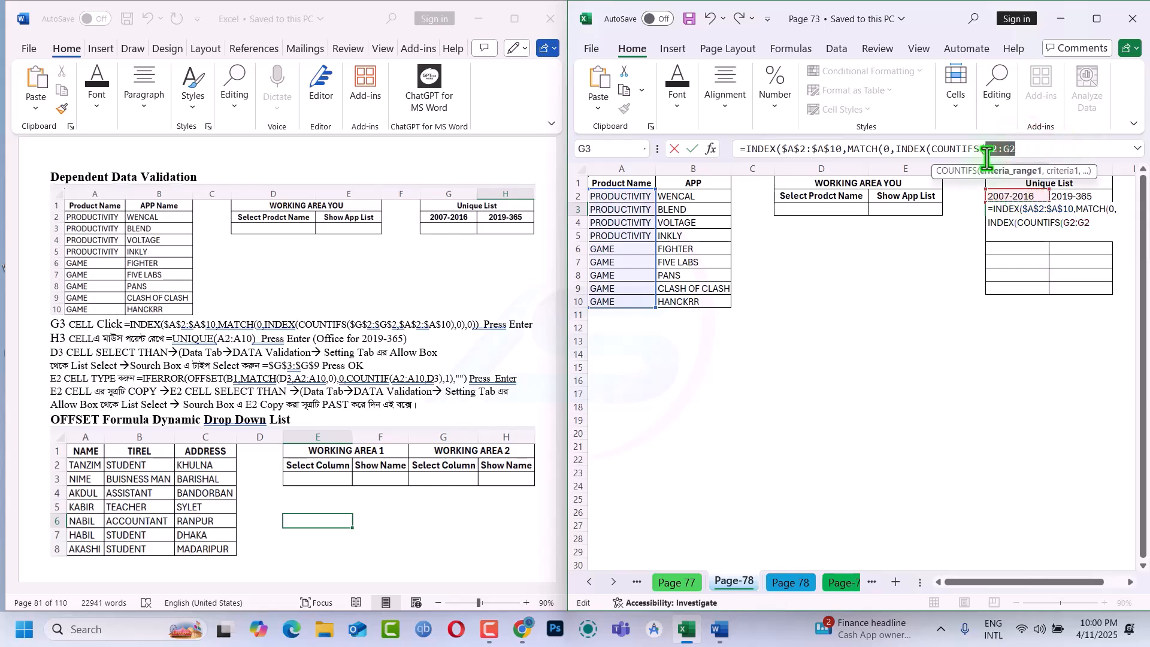
key("F4")
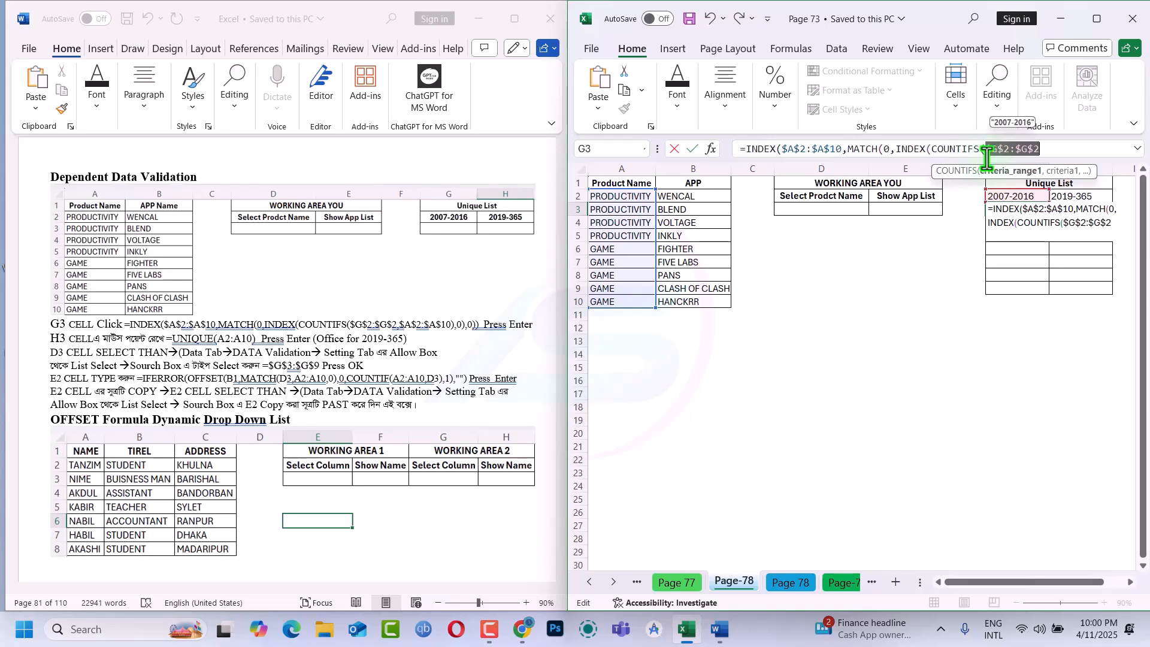
left_click(1046, 152)
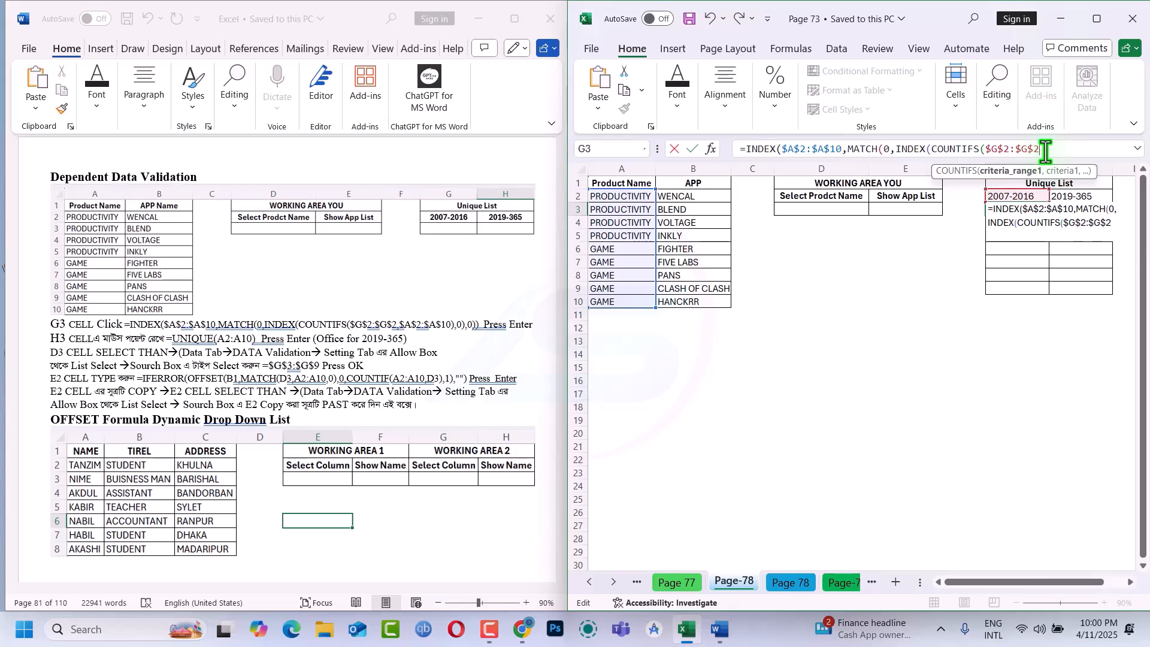
type(",")
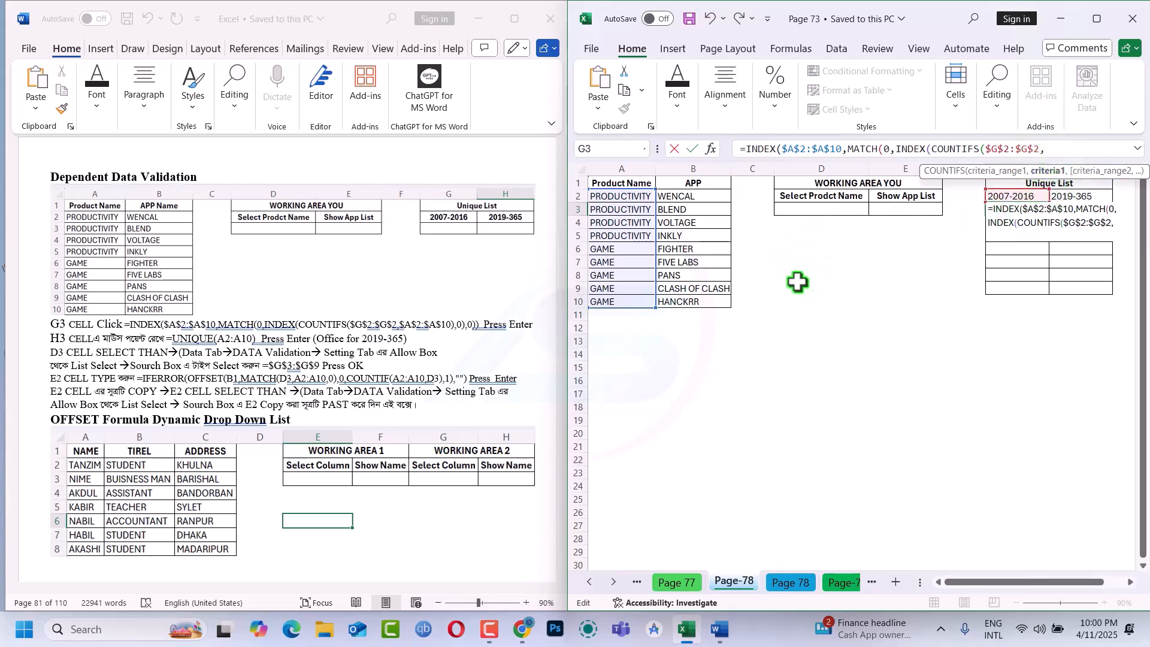
Complete the G3 formula with A2:A10 as the COUNTIFS criteria, row number 0 and match type 0, accepting the suggested bracket correction
left_click_drag(636, 196, 627, 295)
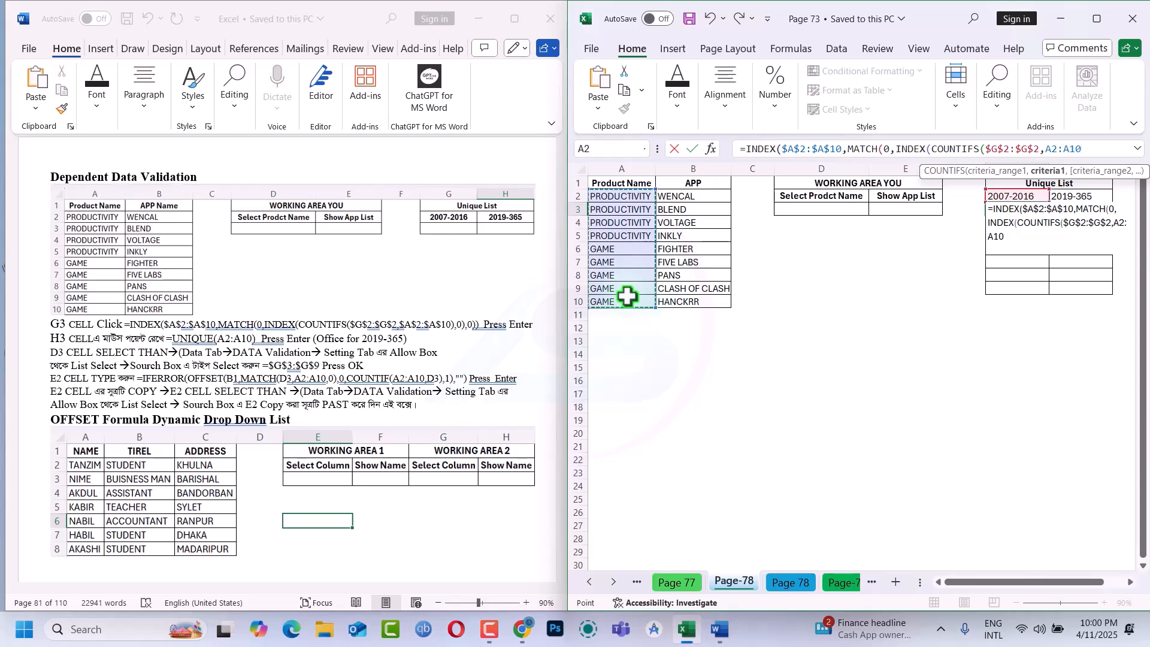
type(")")
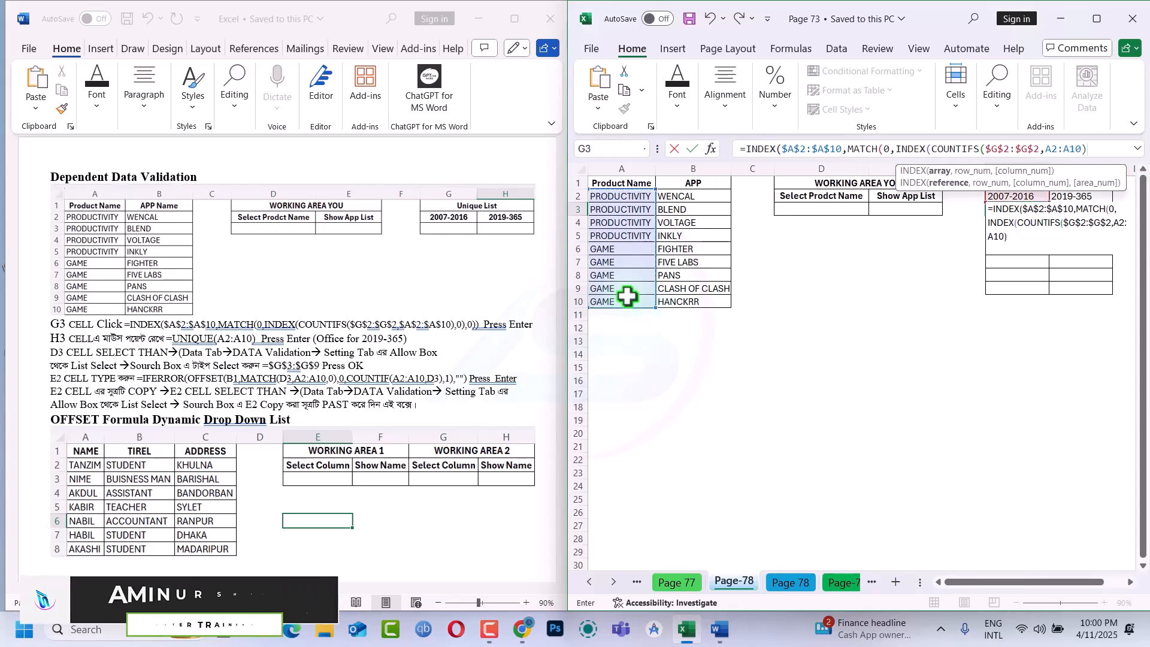
type("0")
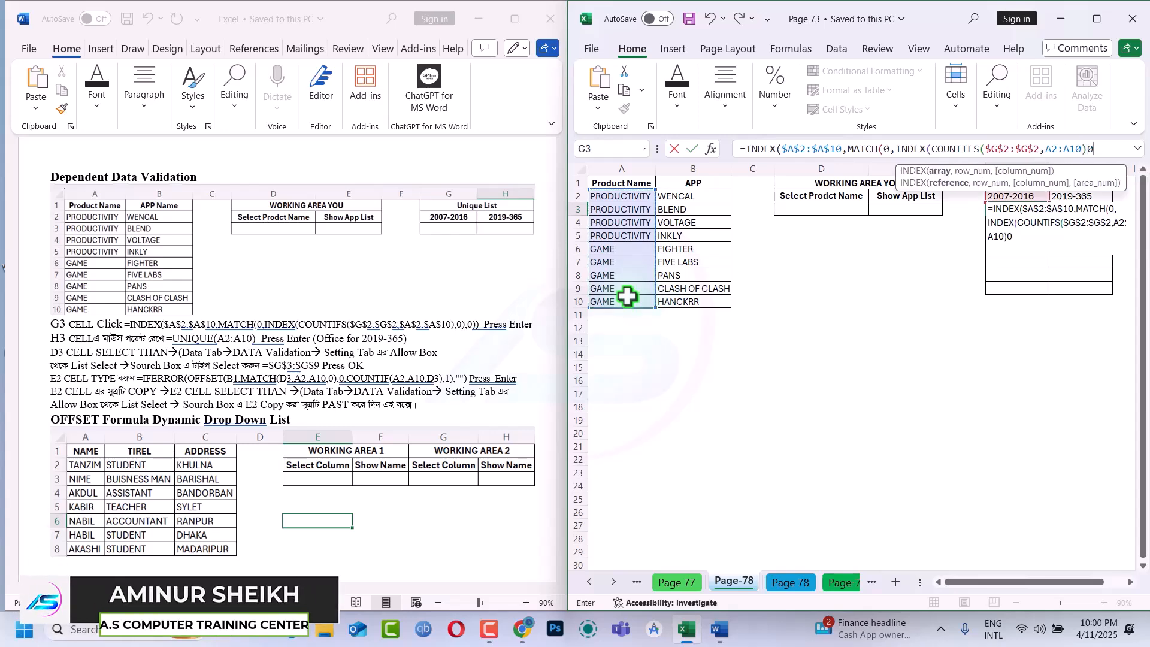
key("BackSpace")
type(",")
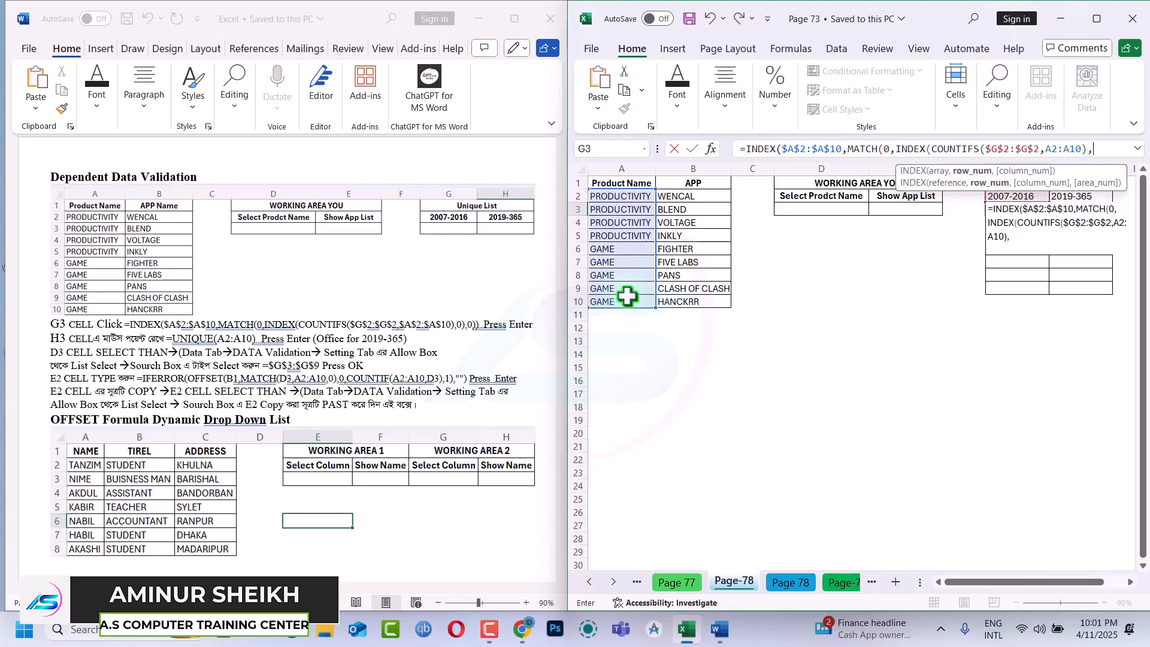
type("0)")
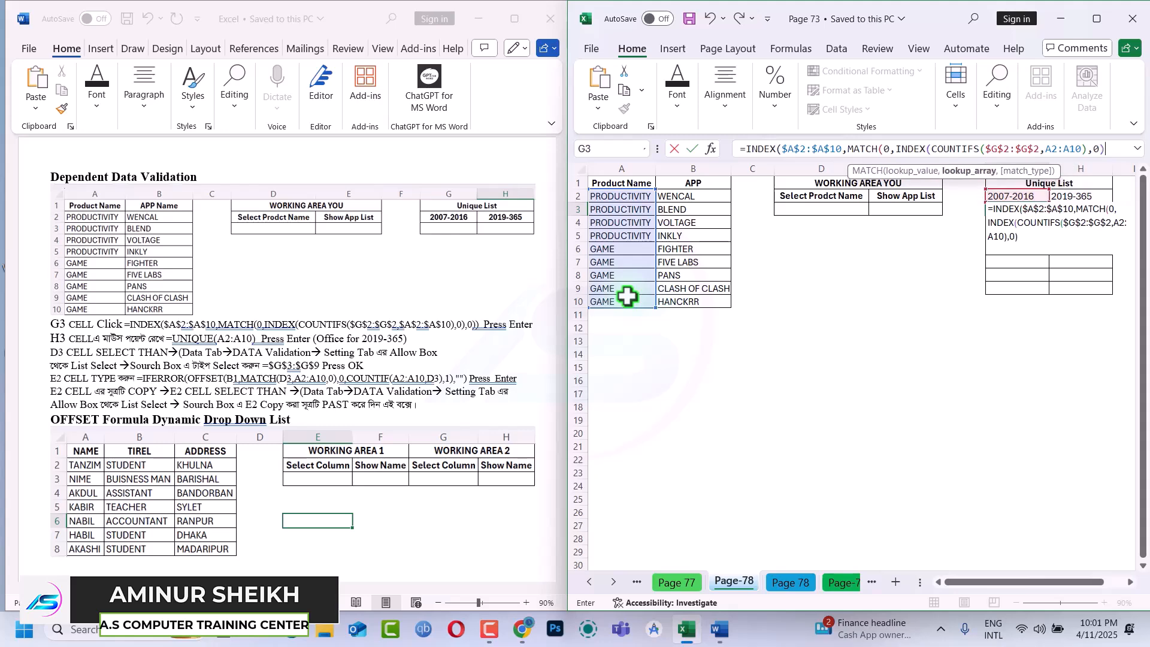
type(",")
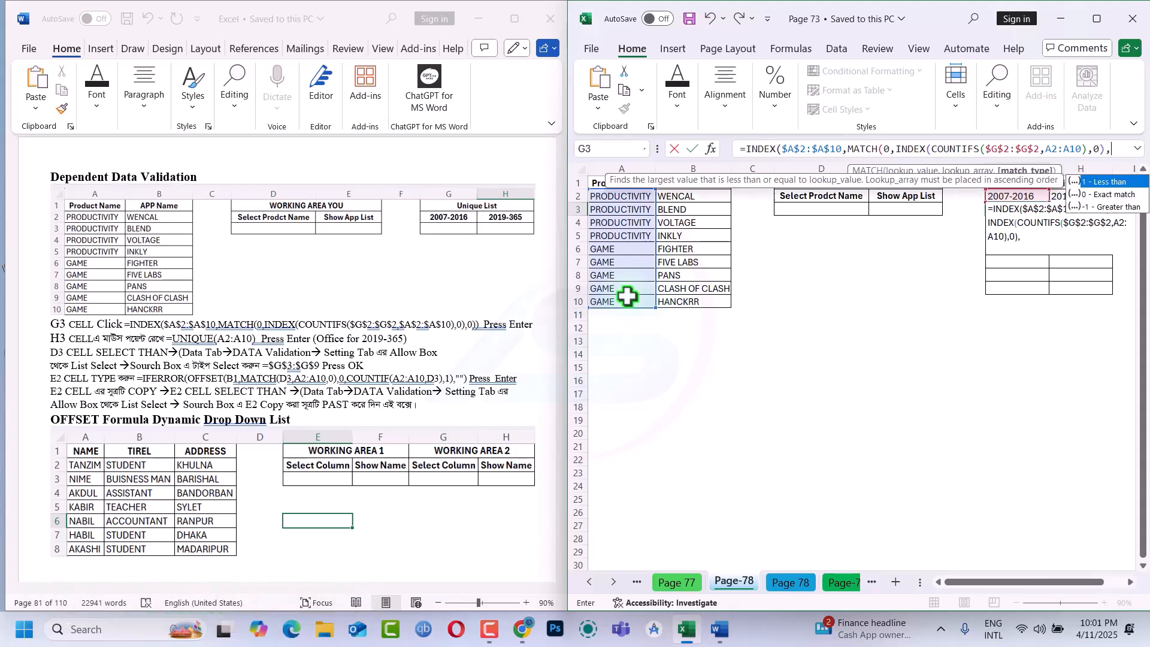
type("0")
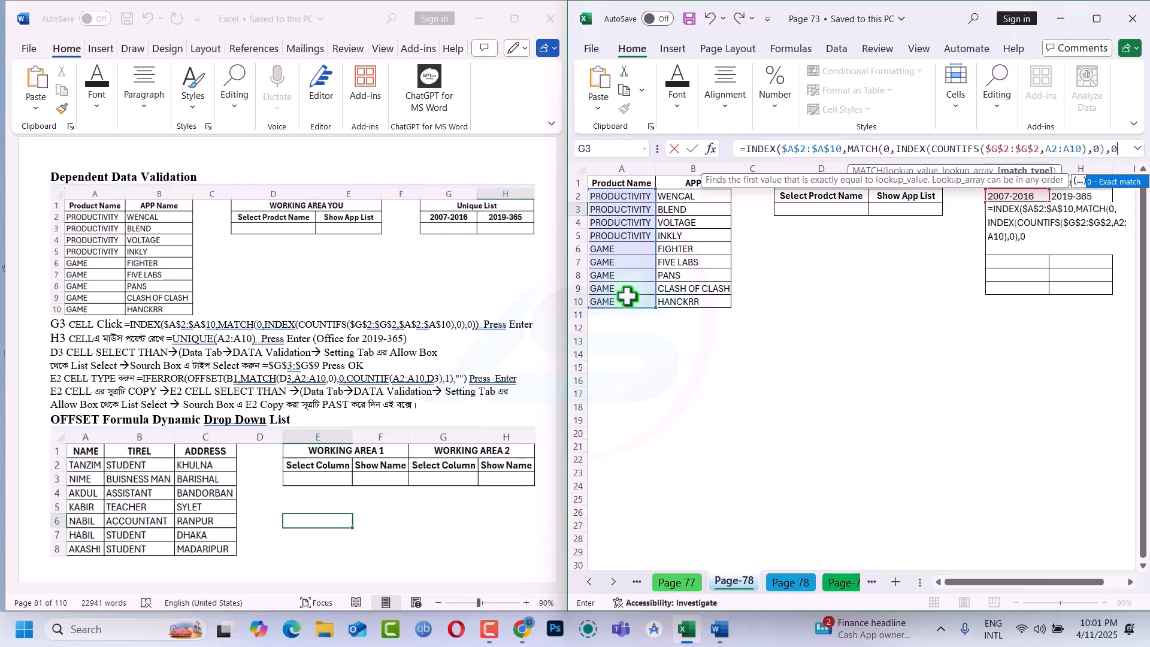
key("Return")
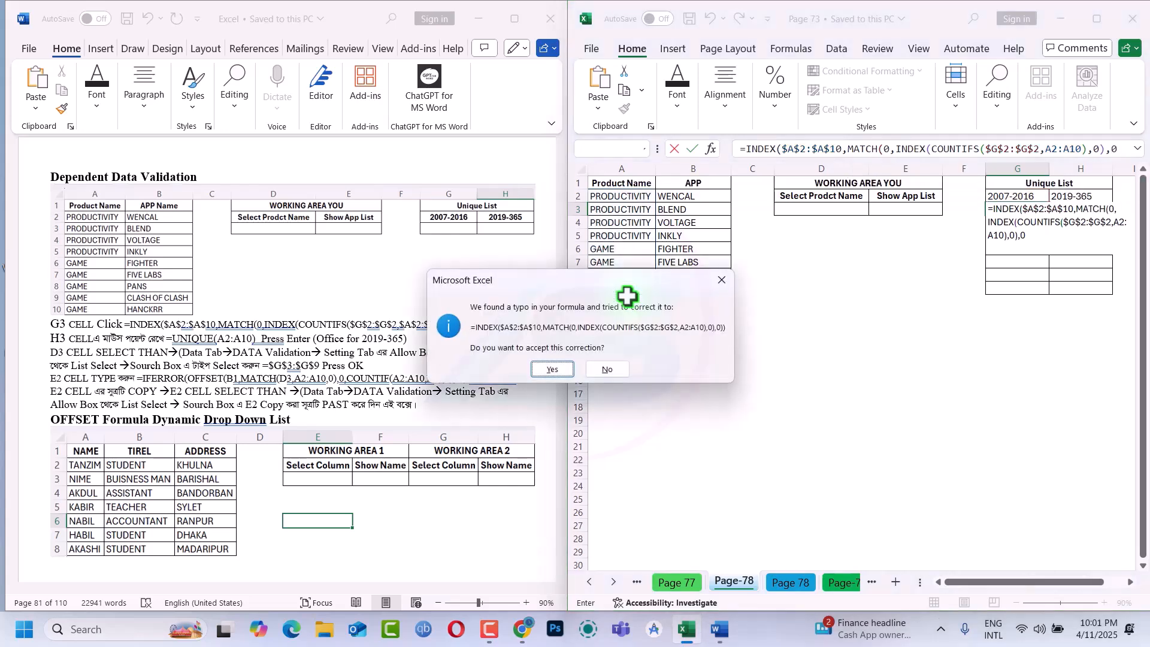
key("Return")
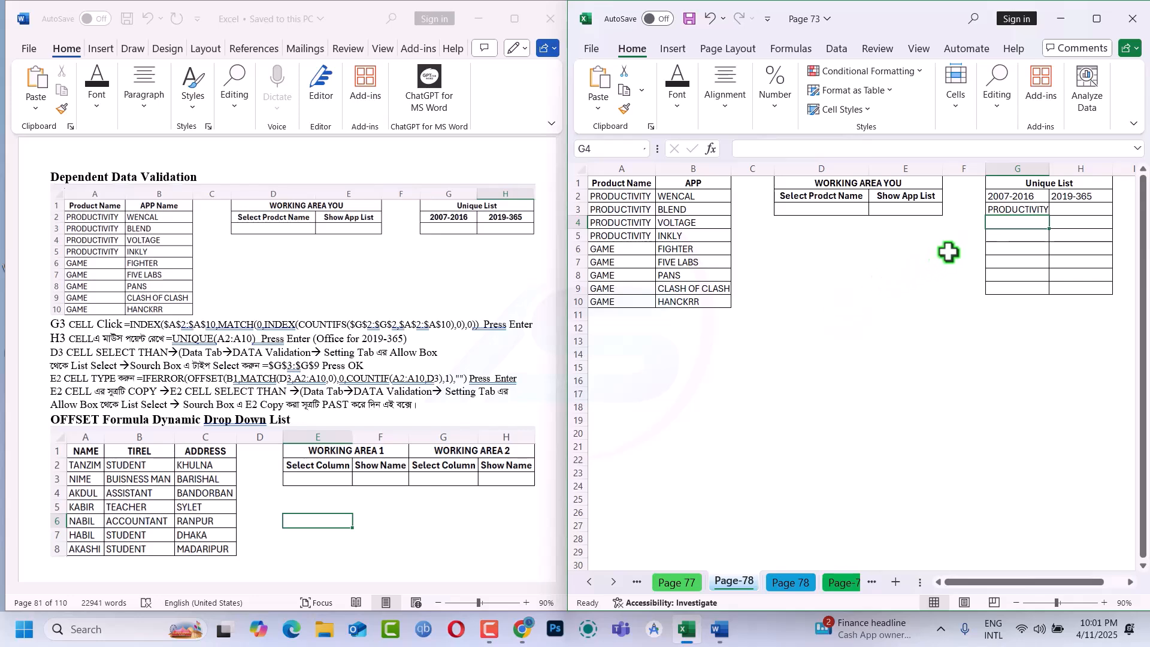
Try to fill the G3 formula down to G4
left_click(1017, 207)
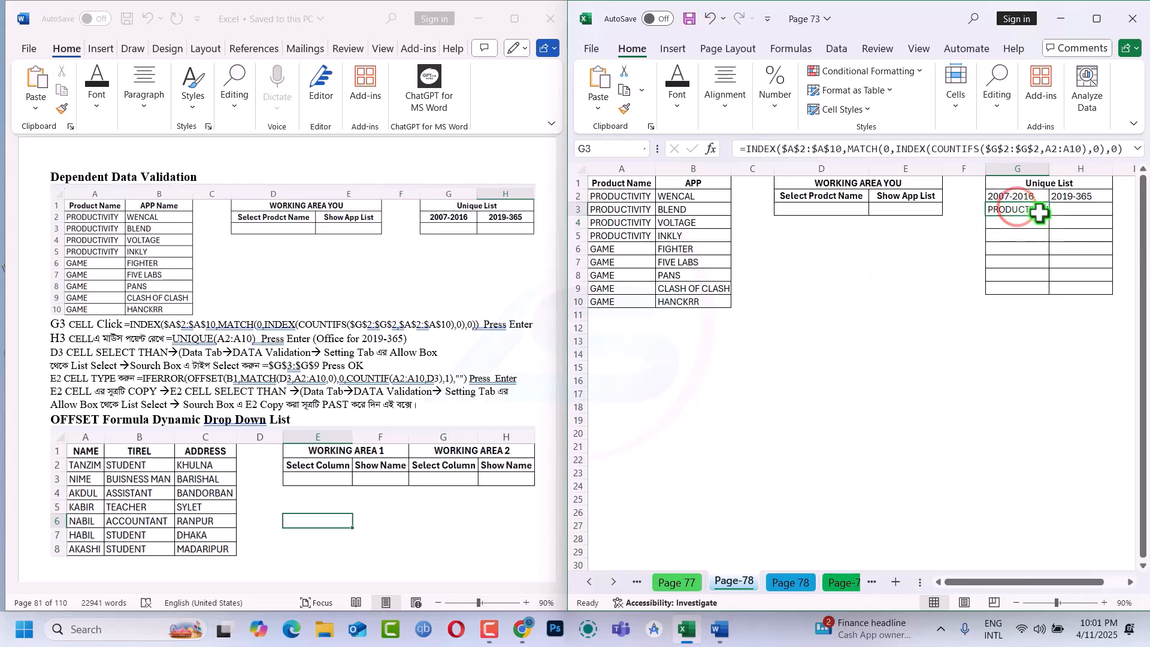
left_click_drag(1049, 216, 1052, 223)
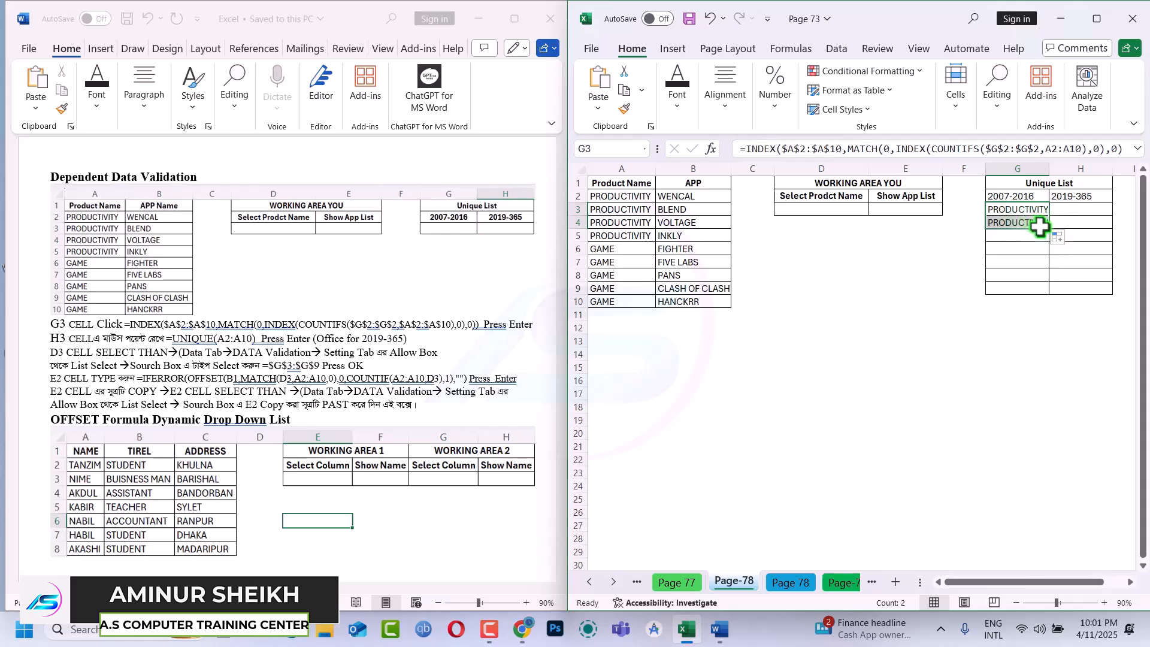
left_click(1040, 208)
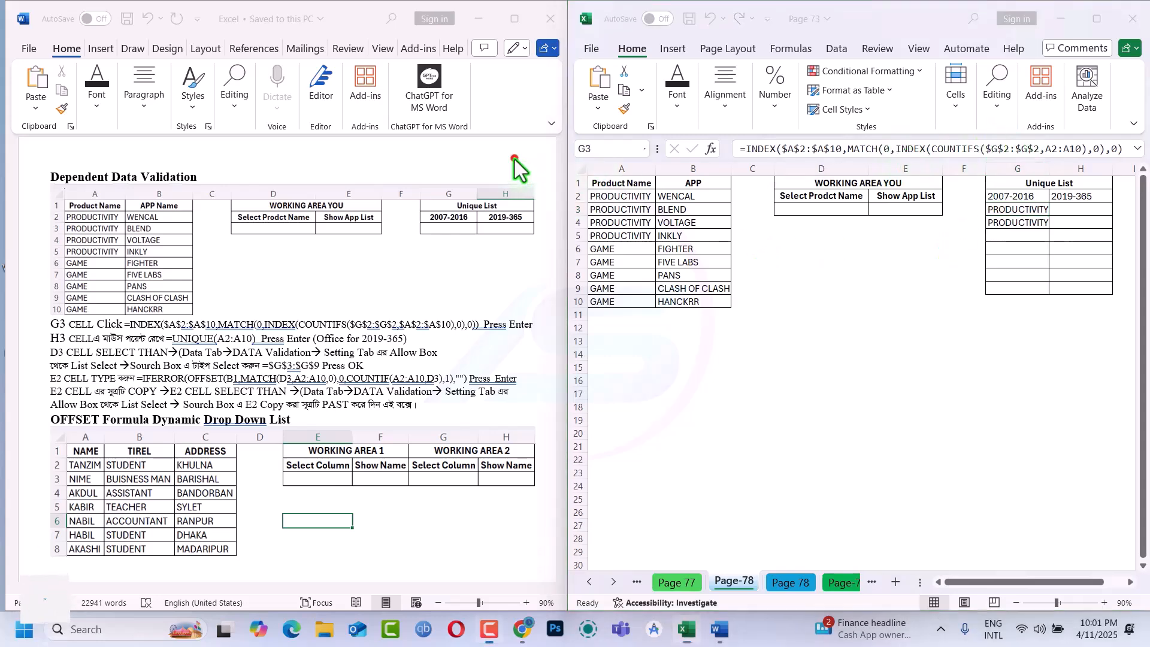
Make the COUNTIFS criteria in the G3 formula the absolute range $A$2:$A$10
left_click(1043, 150)
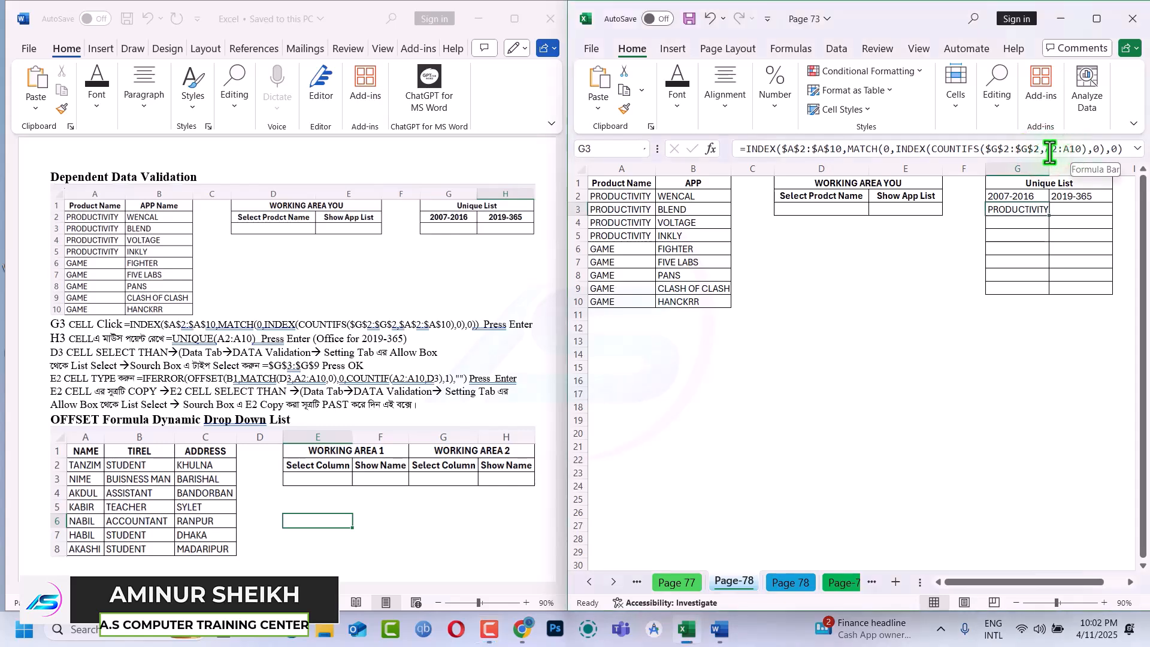
left_click_drag(1045, 150, 1081, 149)
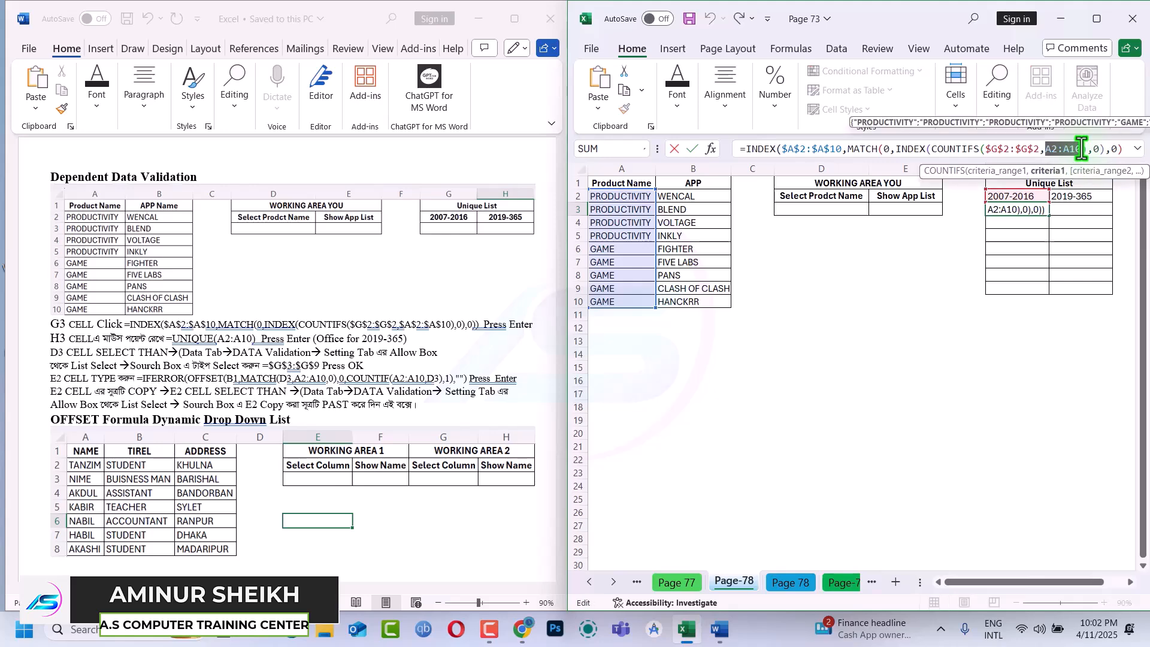
key("Return")
Try again to fill the revised G3 formula down to G4
left_click(1047, 211)
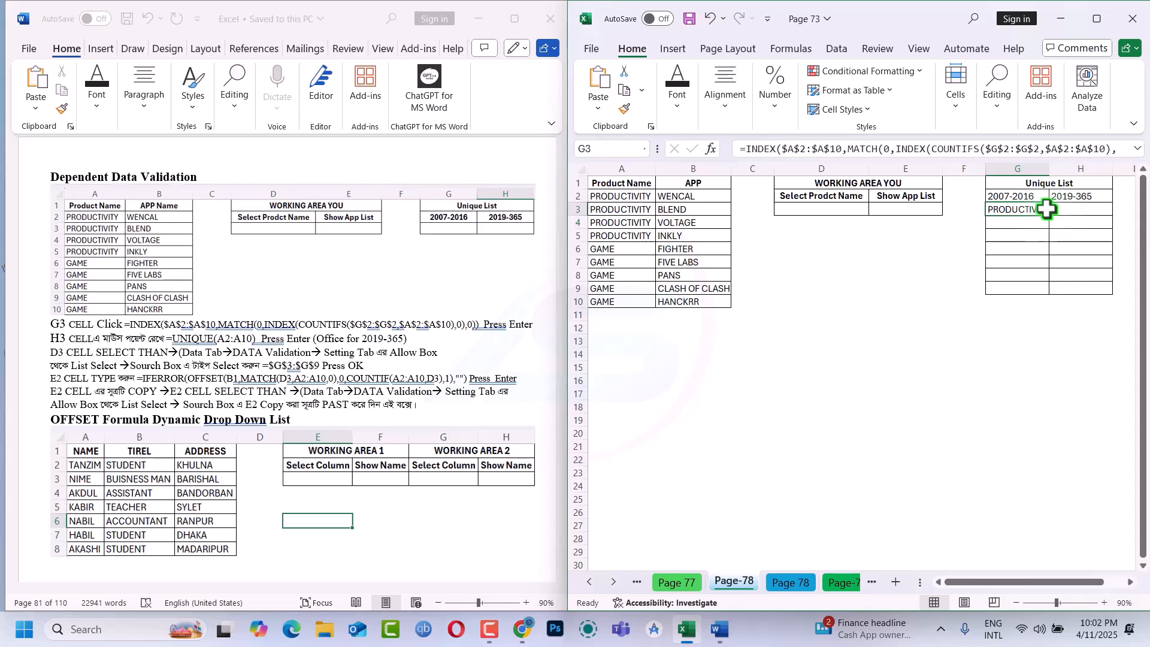
left_click(1049, 215)
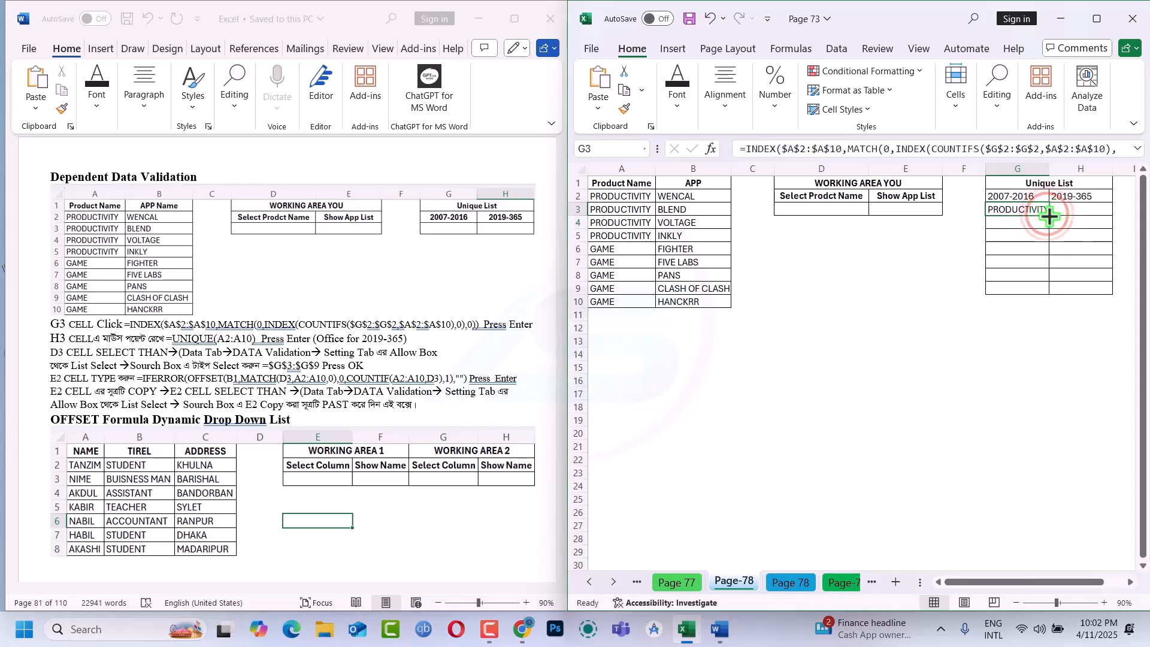
left_click_drag(1049, 215, 1049, 227)
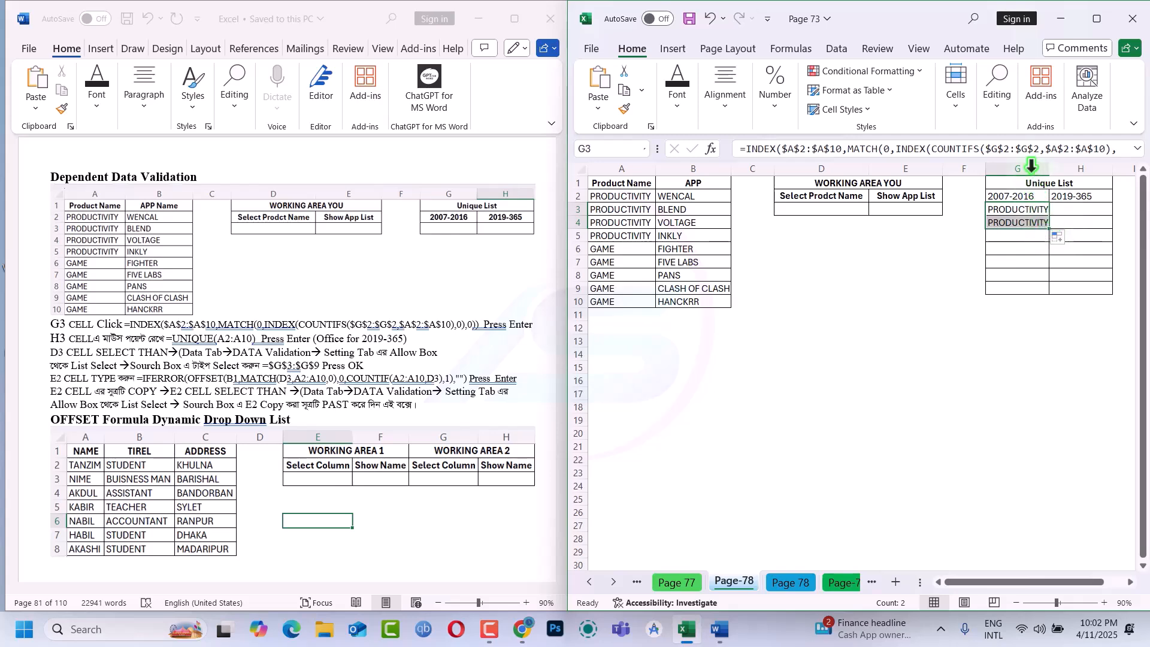
Make the end of the COUNTIFS criteria range in G3 relative, so the range reads $G$2:G2
left_click(1027, 149)
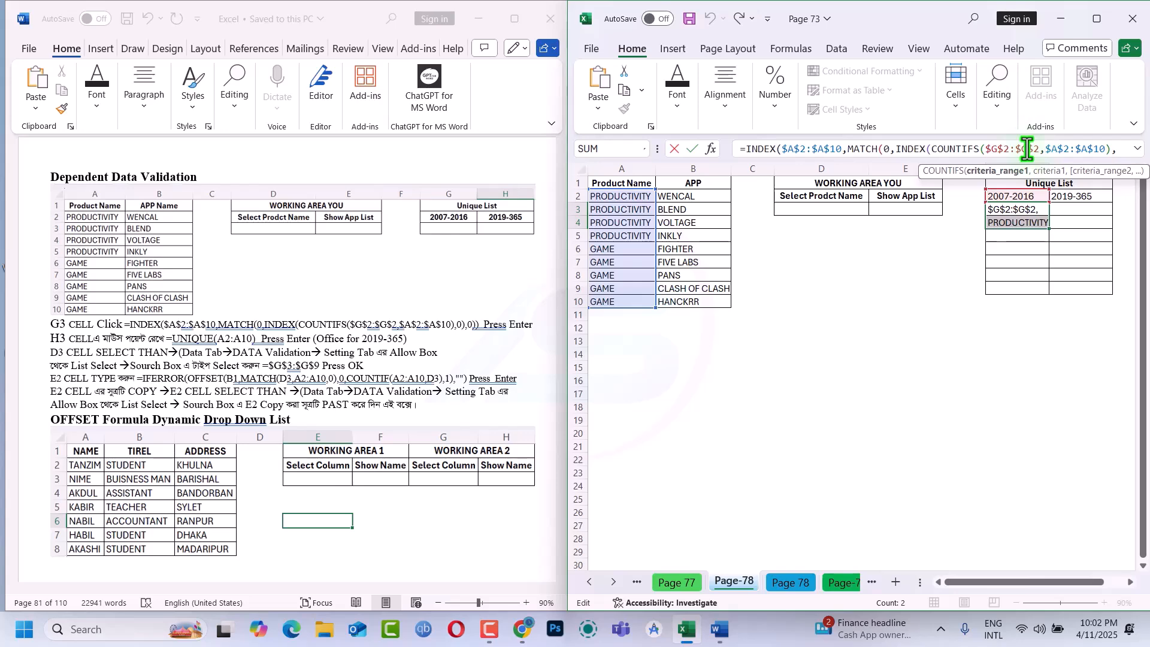
key("F4")
key("F4")
key("F4")
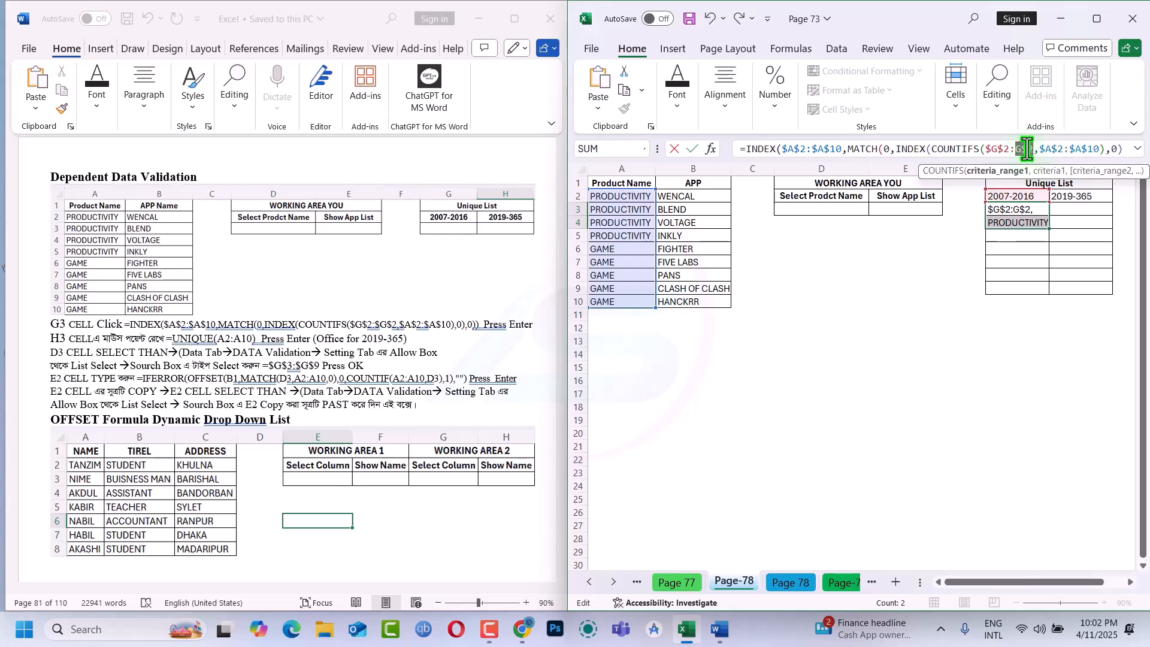
key("Return")
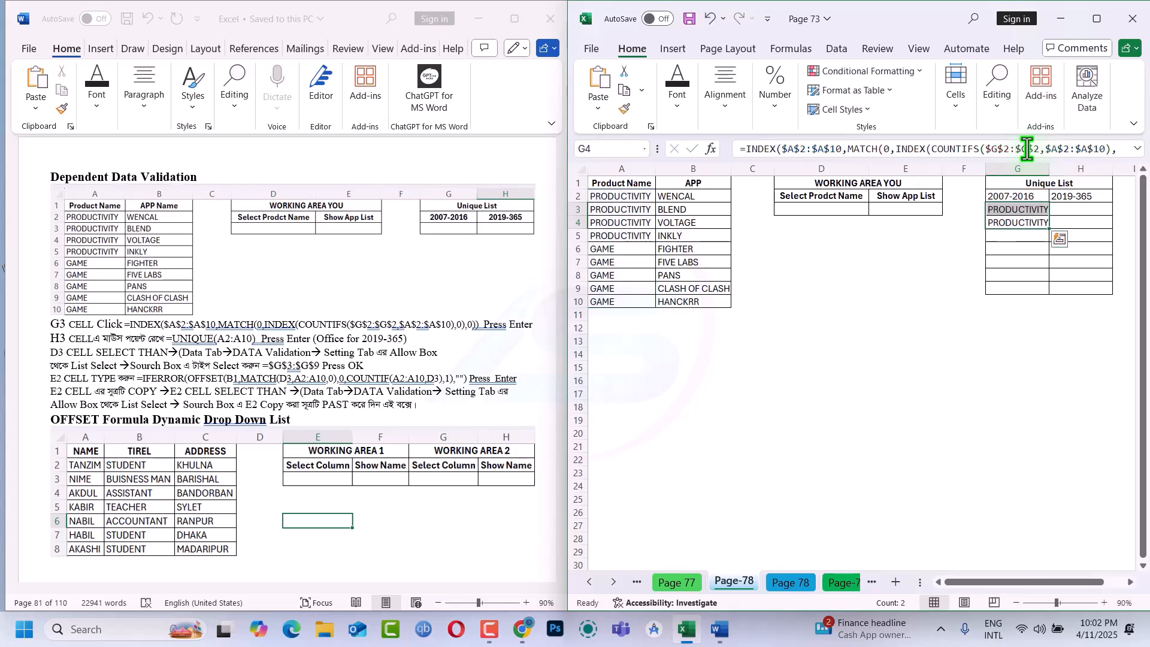
Fill the G3 formula with the expanding range down to G4 and select G4
left_click(1018, 211)
left_click_drag(1047, 216, 1049, 227)
left_click(1006, 221)
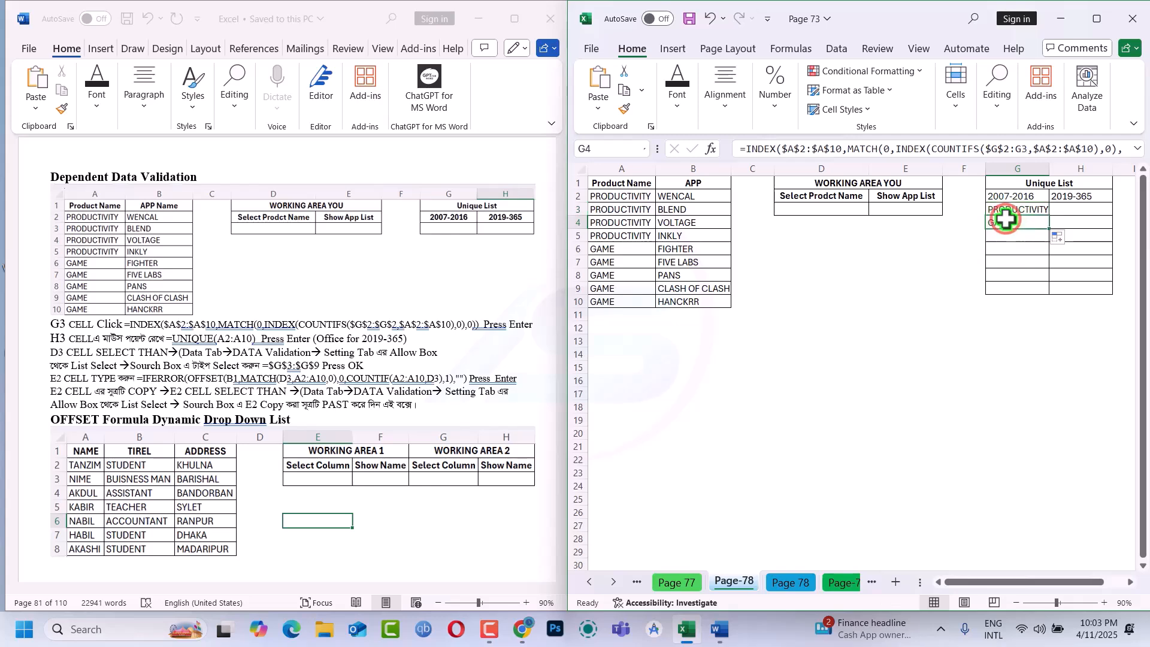
In the Word notes, change the COUNTIFS range of the G3 formula to $G$2:G2
double_click(390, 323)
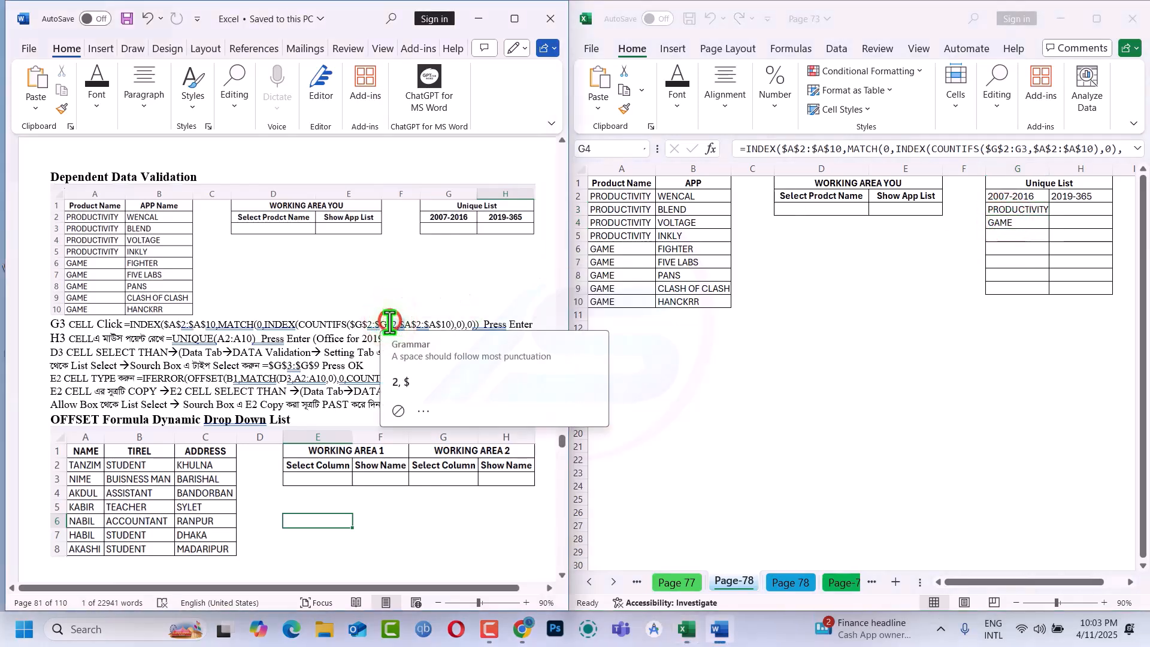
left_click(390, 322)
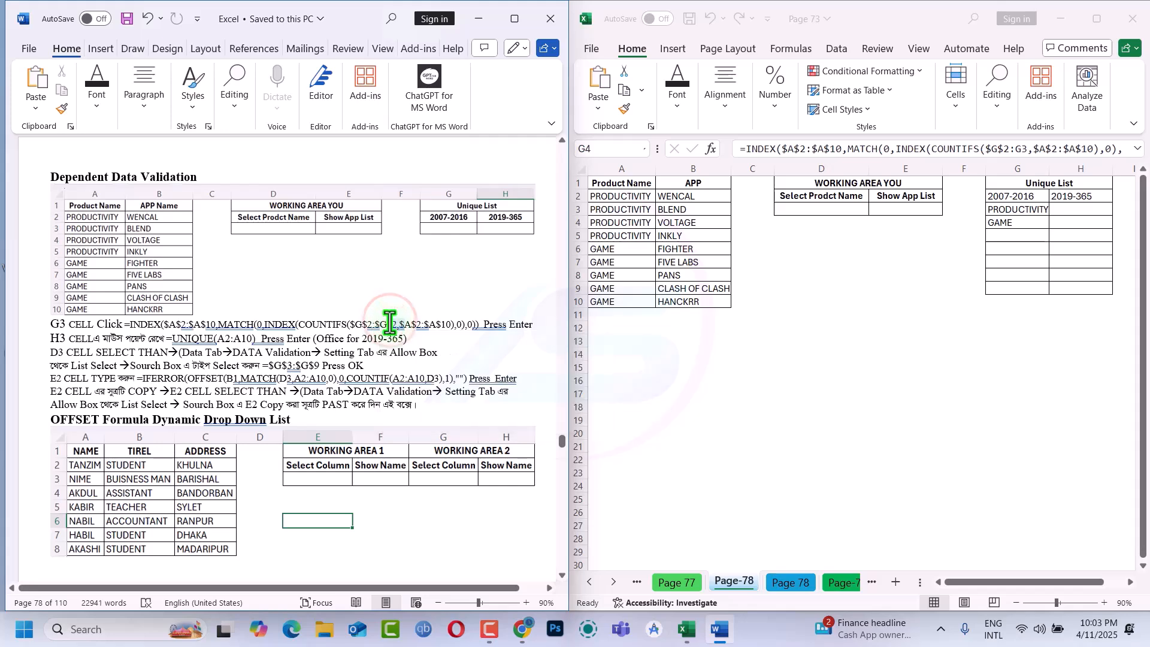
key("BackSpace")
key("BackSpace")
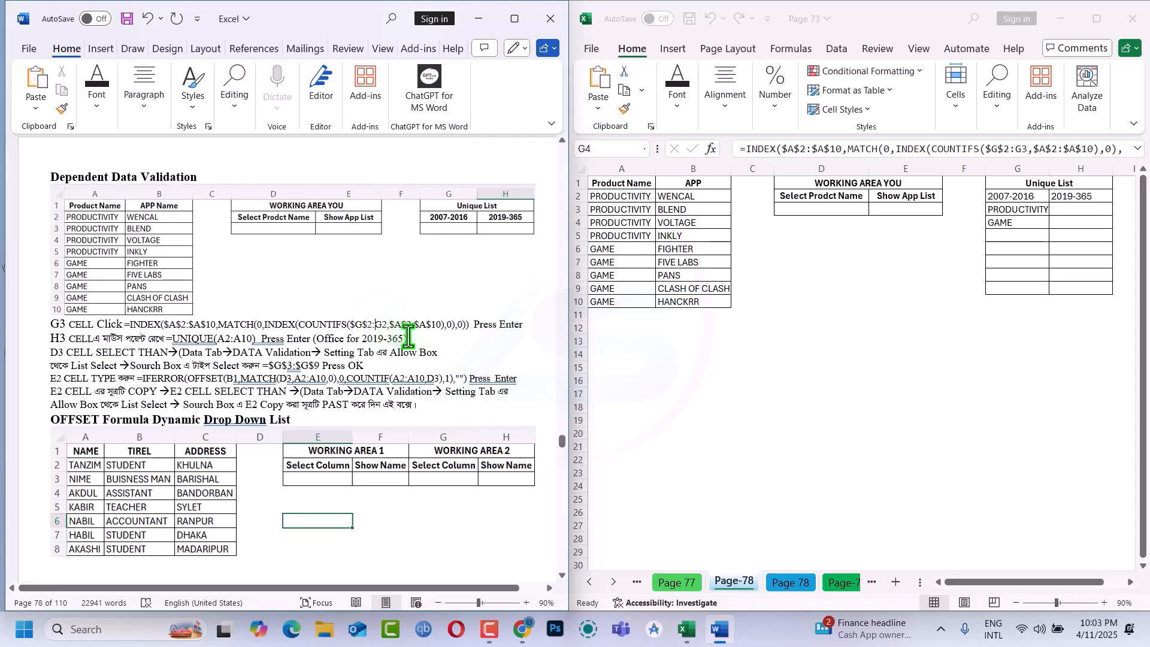
left_click(432, 337)
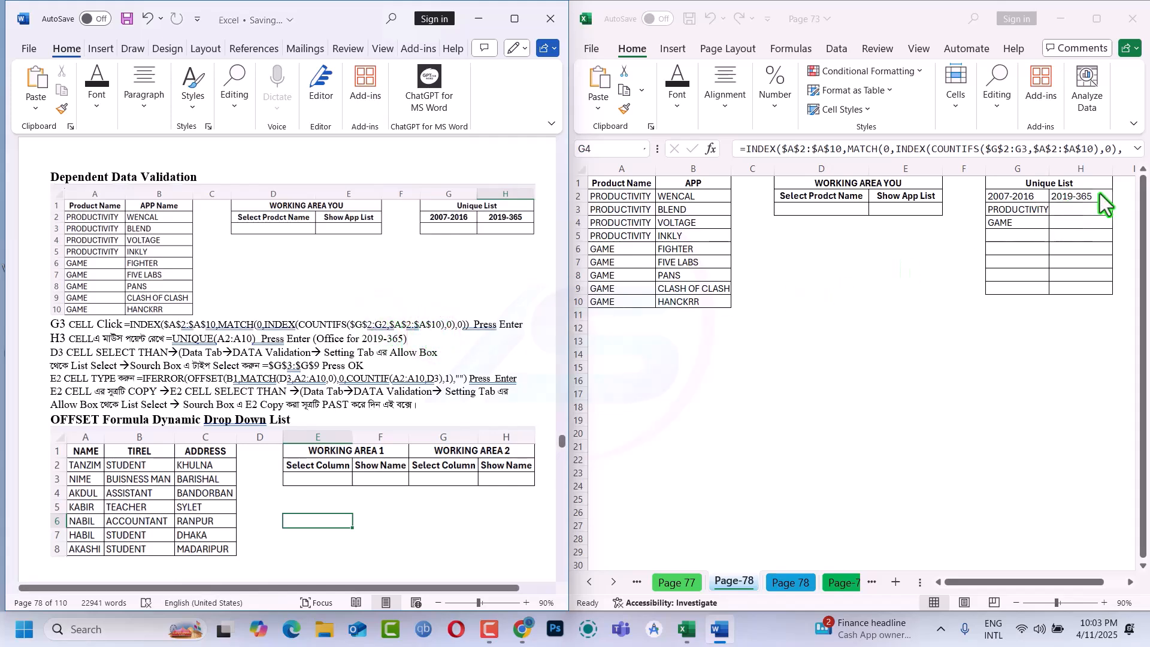
Back in Excel, enter =UNIQUE(A2:A10) in H3 and compare the formulas in G3 and H3
left_click(1071, 206)
left_click(1071, 206)
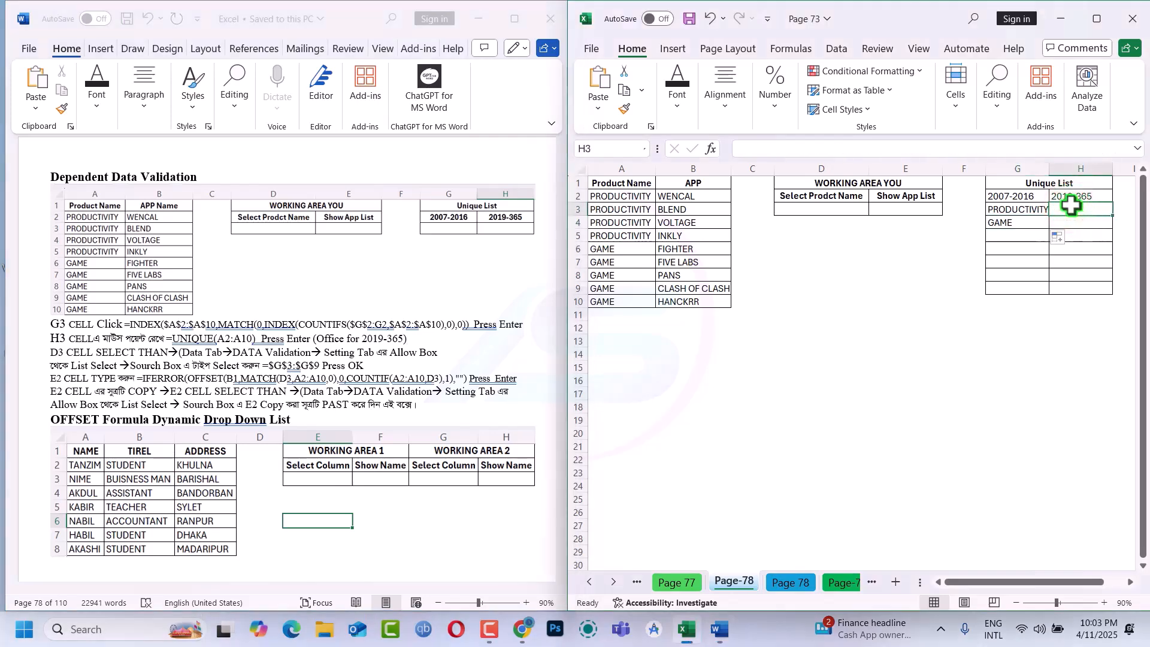
type("=un")
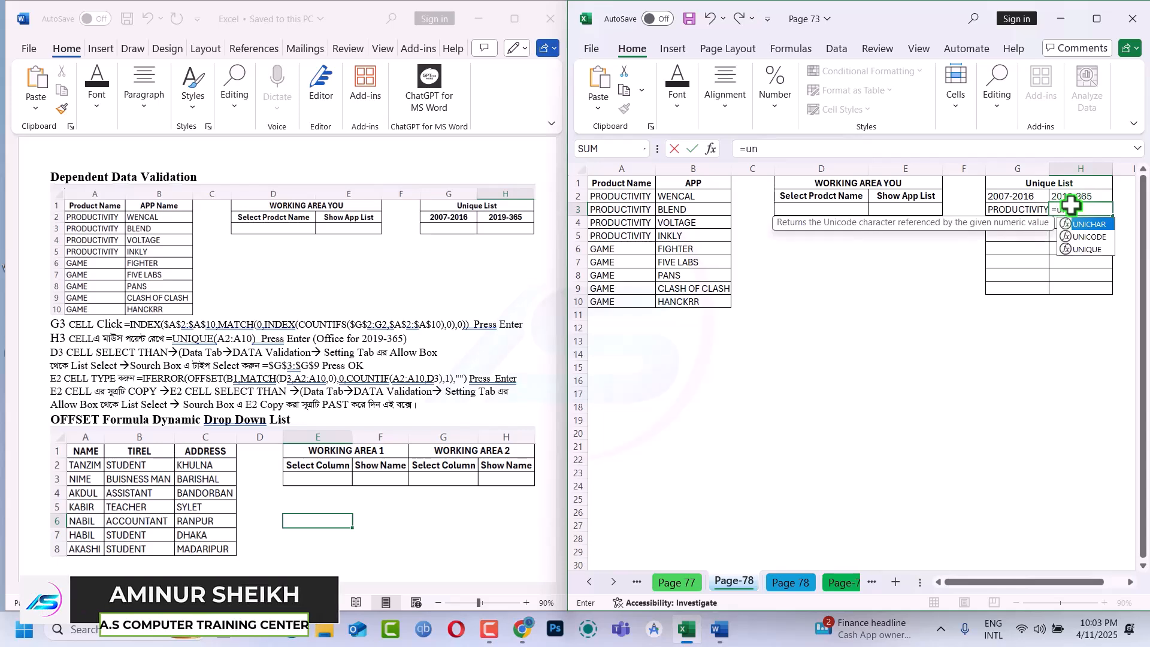
key("Down")
key("Down")
key("Tab")
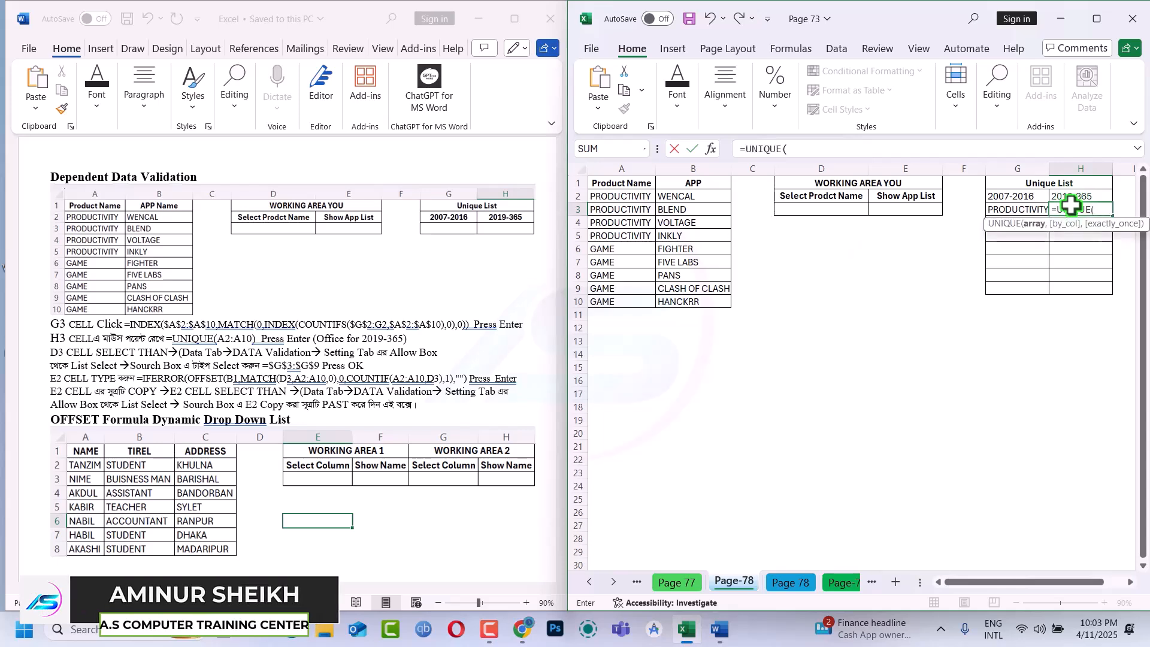
left_click_drag(620, 196, 638, 304)
key("Return")
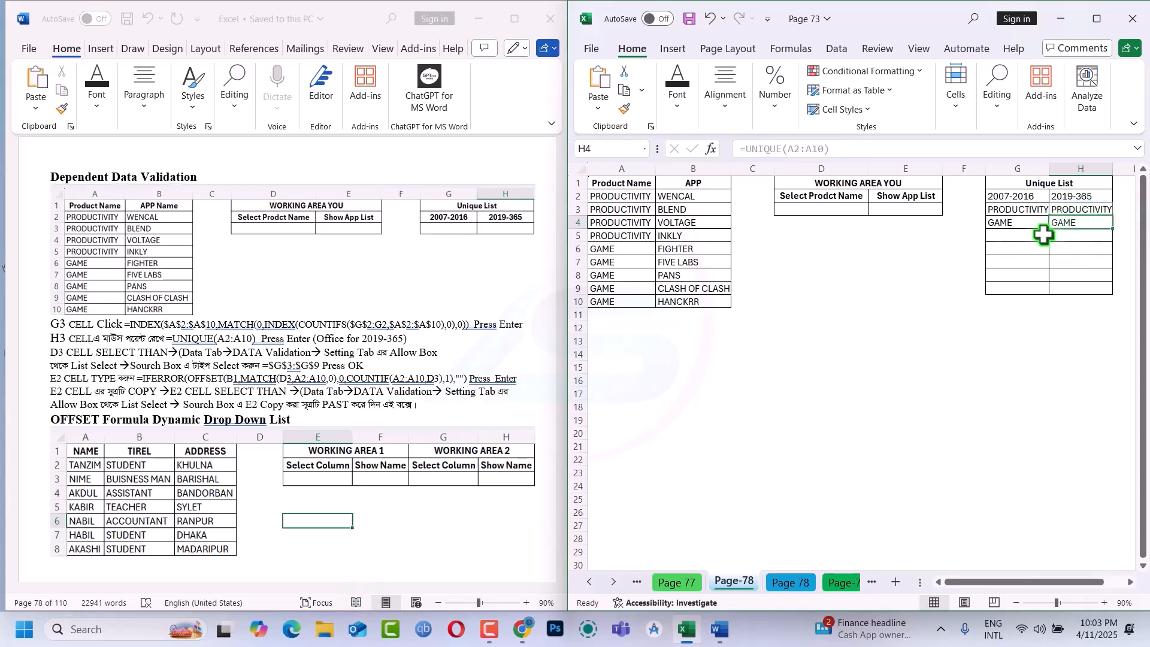
left_click(1028, 206)
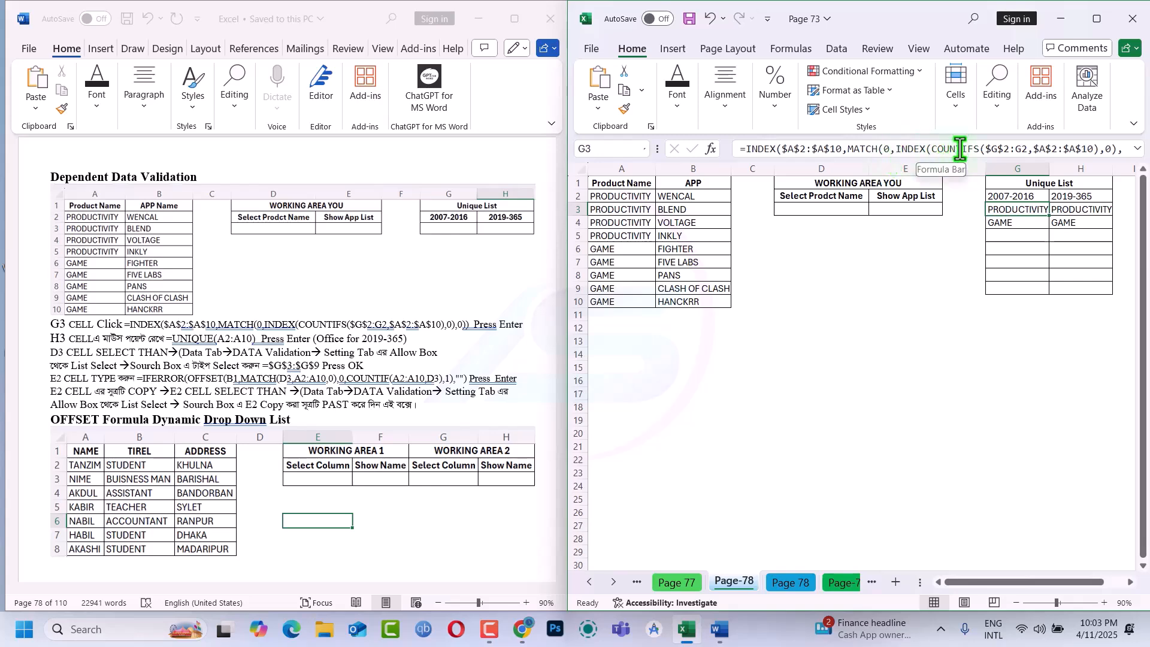
left_click(1070, 205)
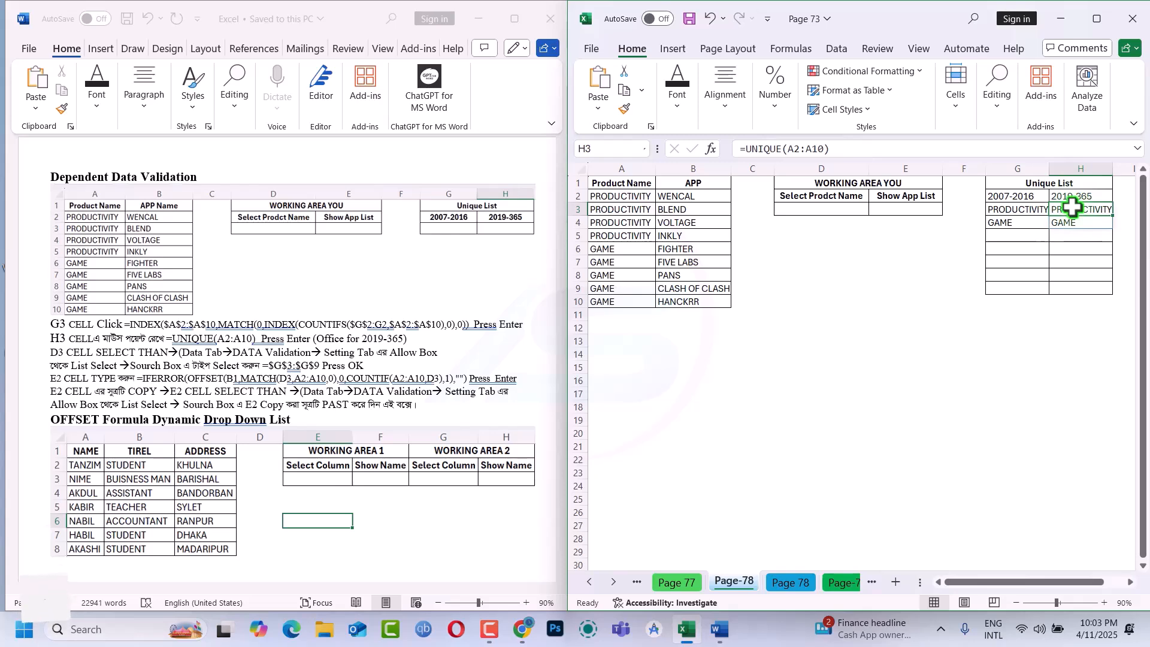
Apply List data validation to D3 with the source =$H$3:$H$4, and choose GAME from its drop-down
left_click(848, 207)
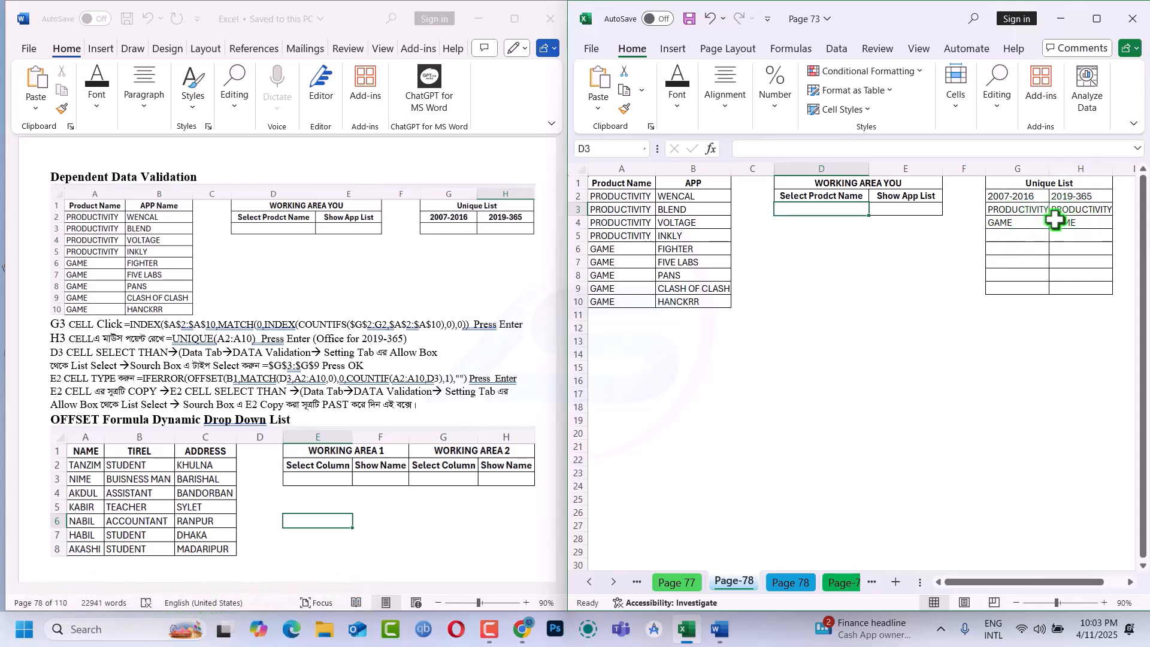
key("alt+a")
key("v")
key("v")
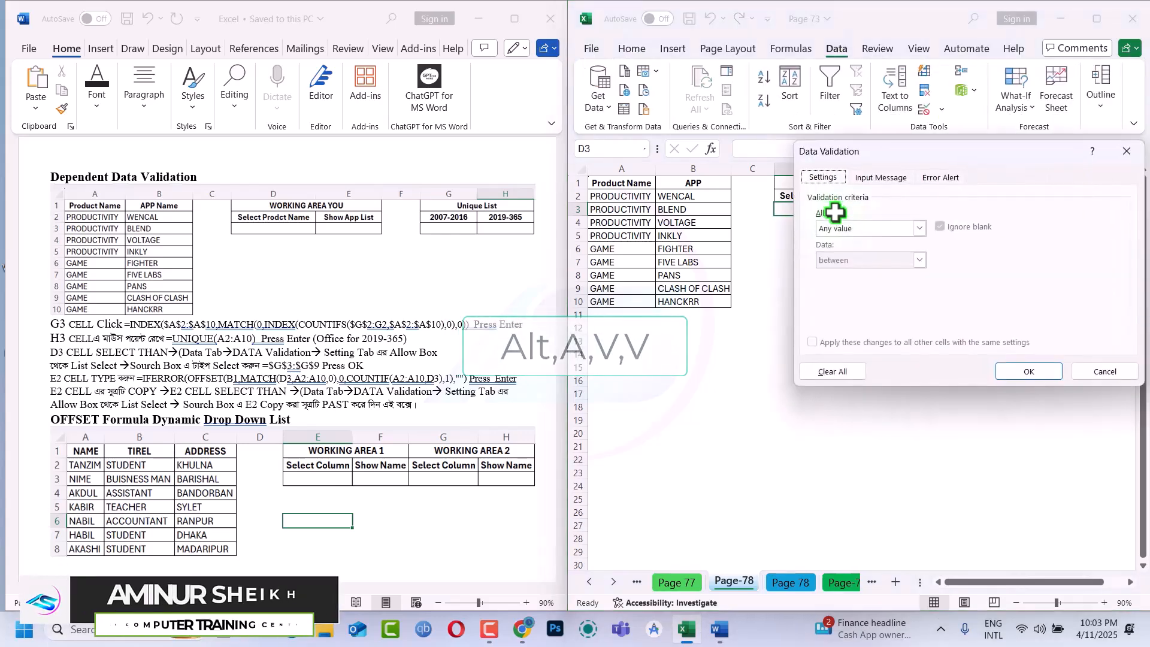
left_click(875, 228)
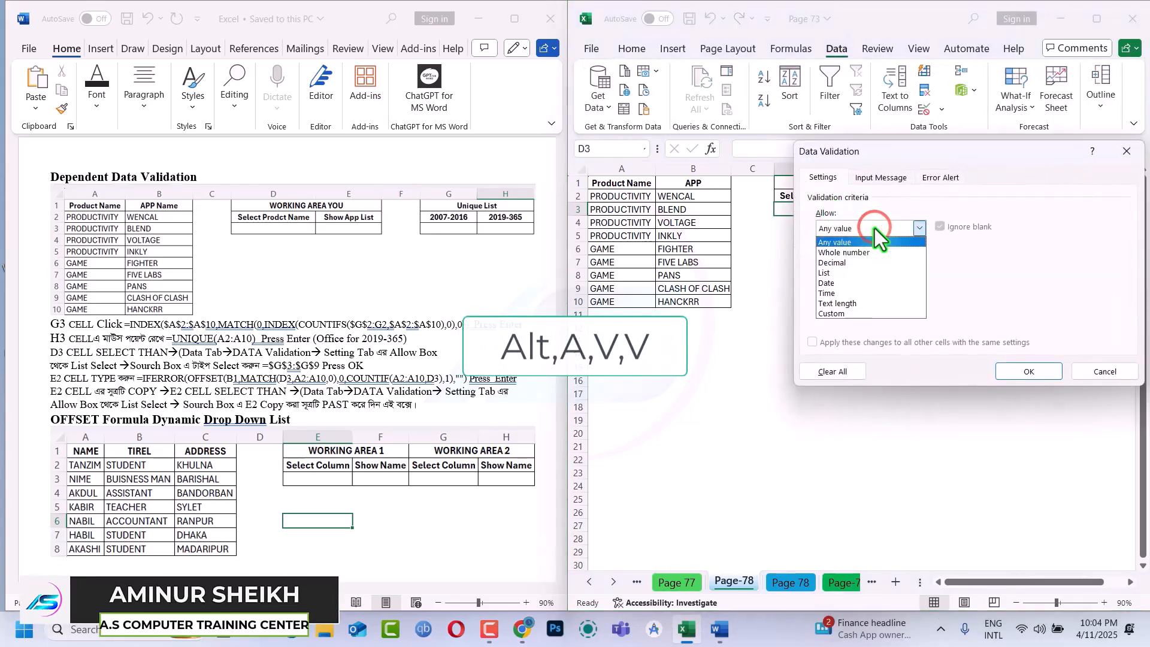
left_click(839, 275)
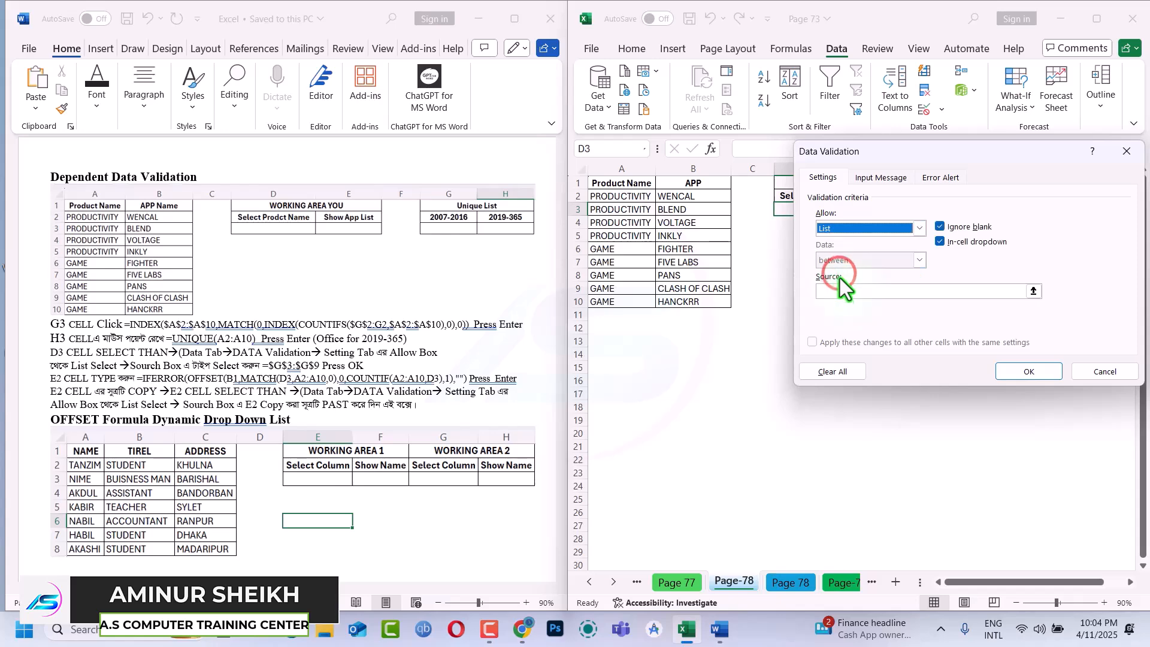
left_click(844, 296)
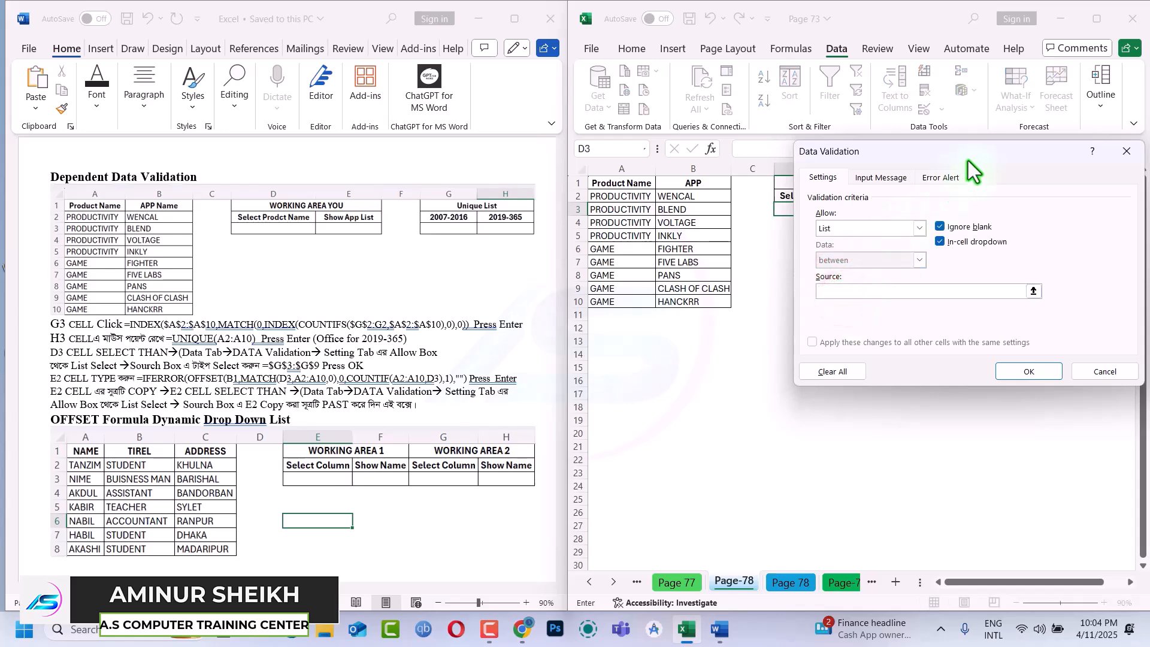
left_click_drag(974, 153, 907, 289)
left_click_drag(1021, 211, 1065, 223)
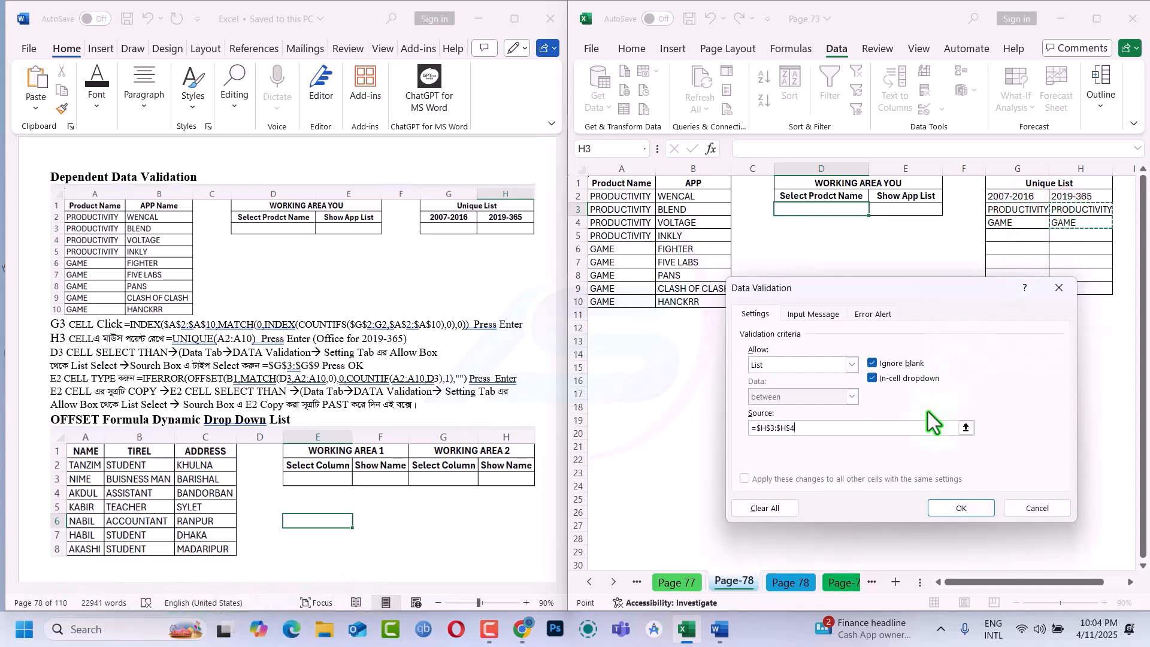
left_click(956, 509)
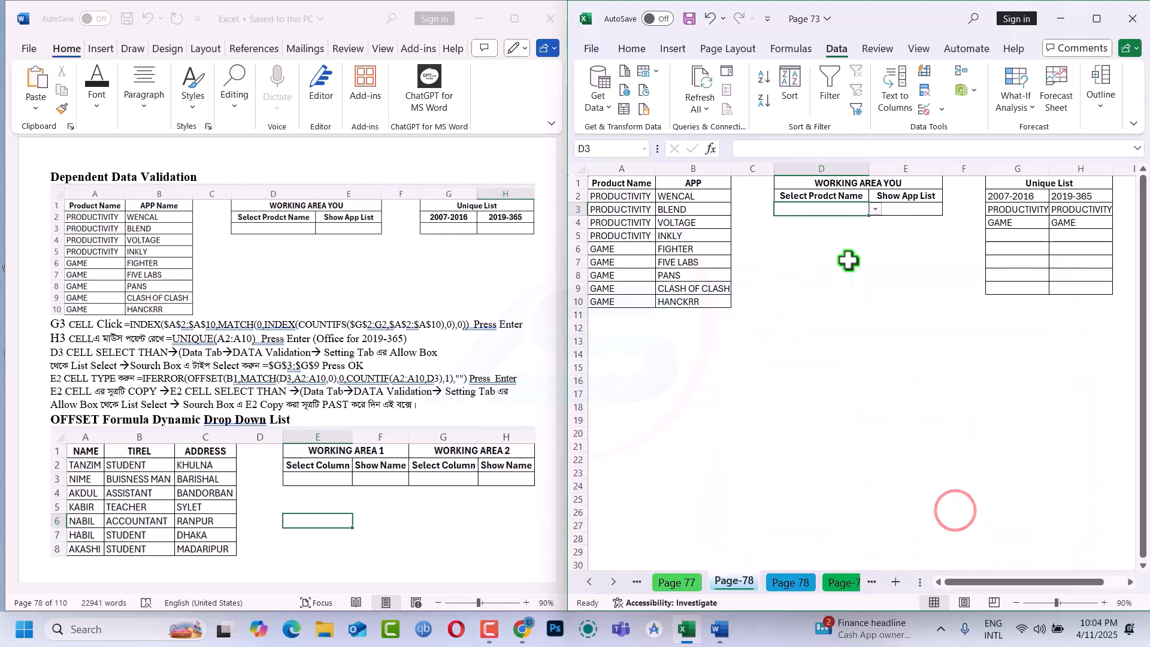
left_click(876, 211)
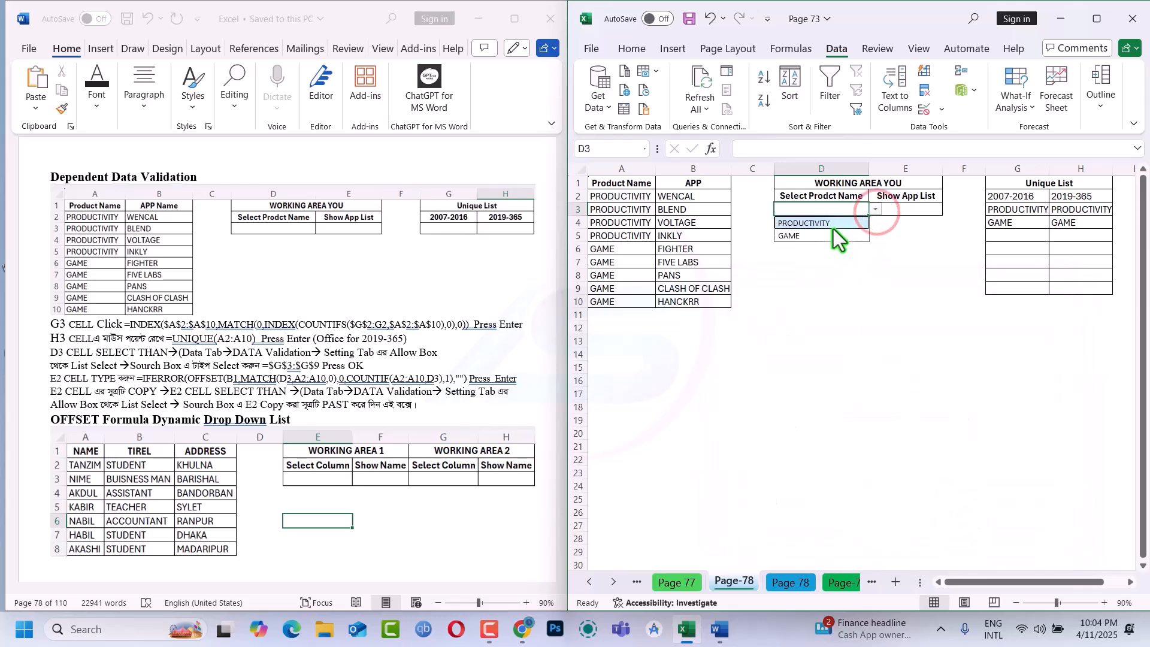
left_click(818, 237)
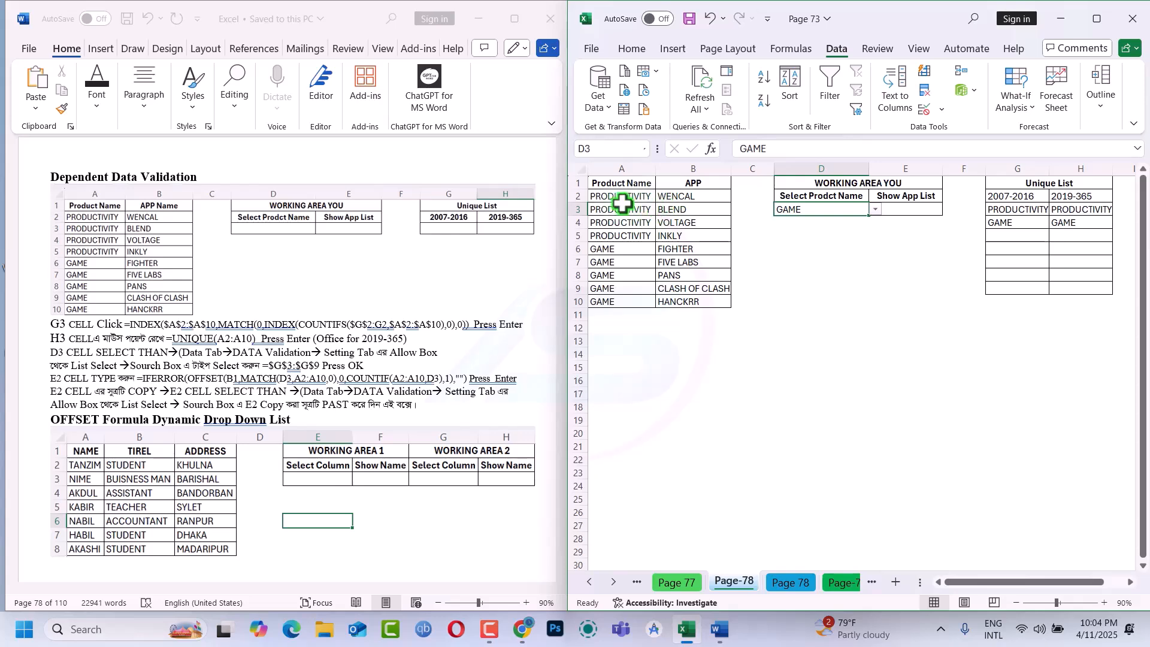
Start an OFFSET formula in E3 with B1 as its reference
left_click(904, 210)
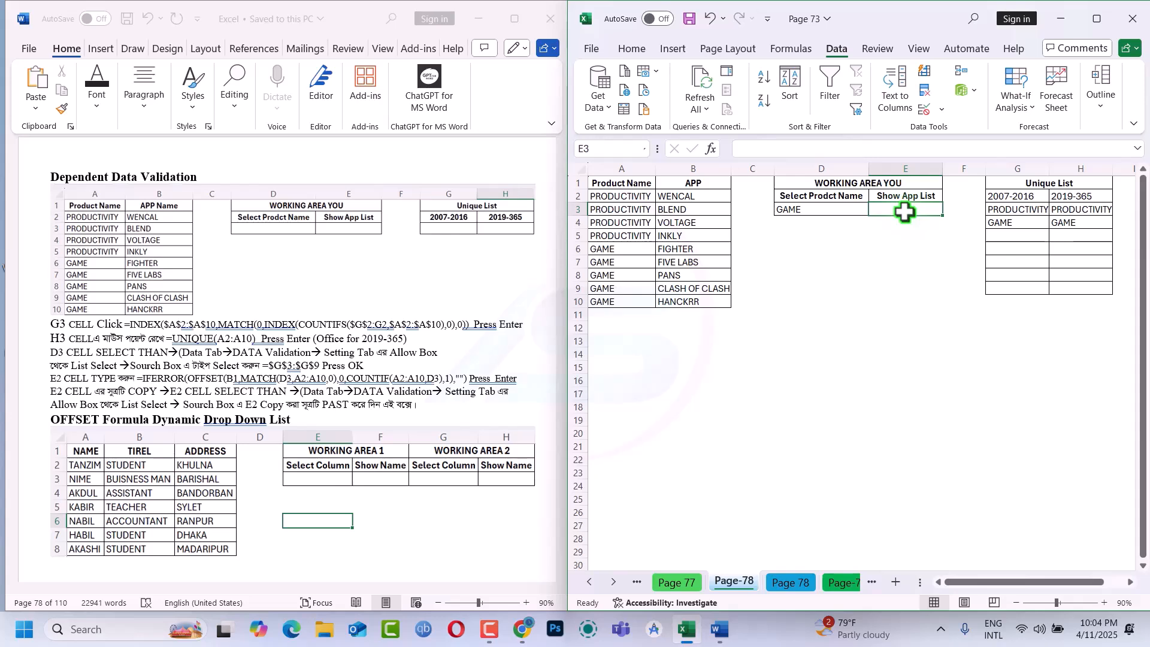
type("=")
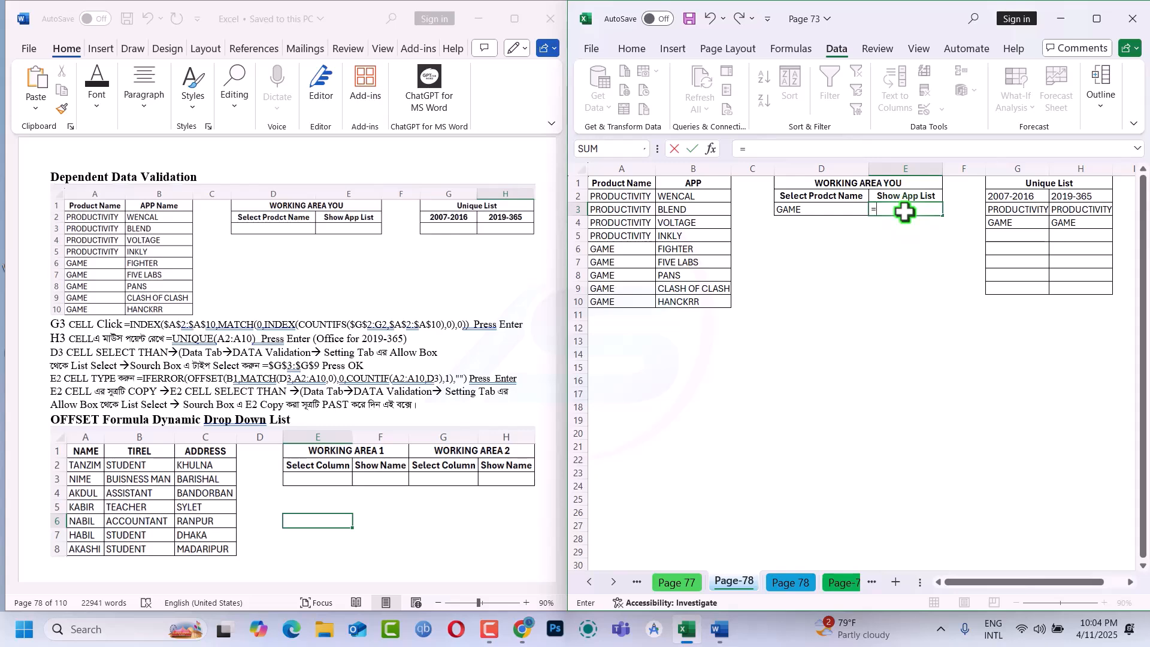
type("of")
key("Tab")
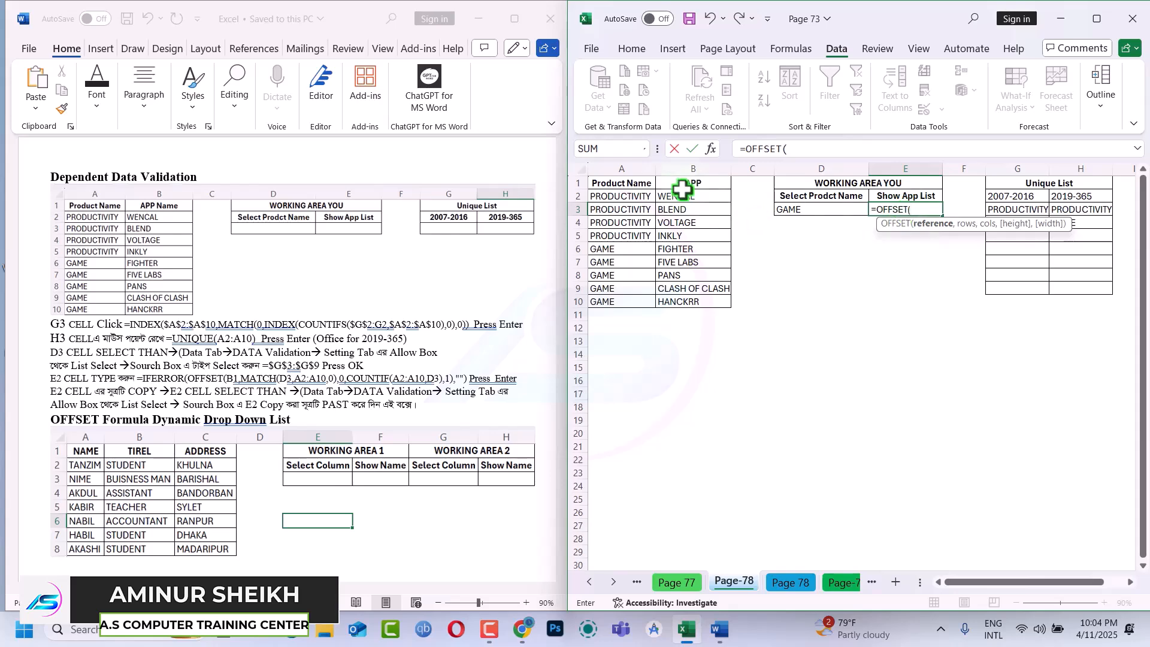
left_click(641, 183)
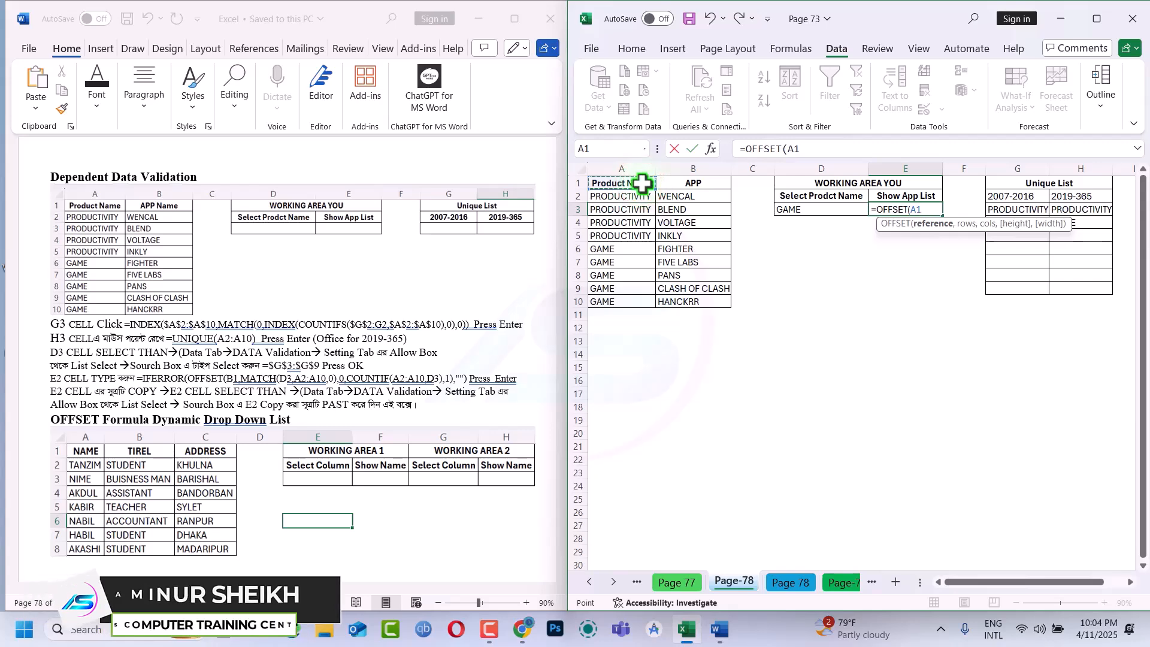
left_click(705, 186)
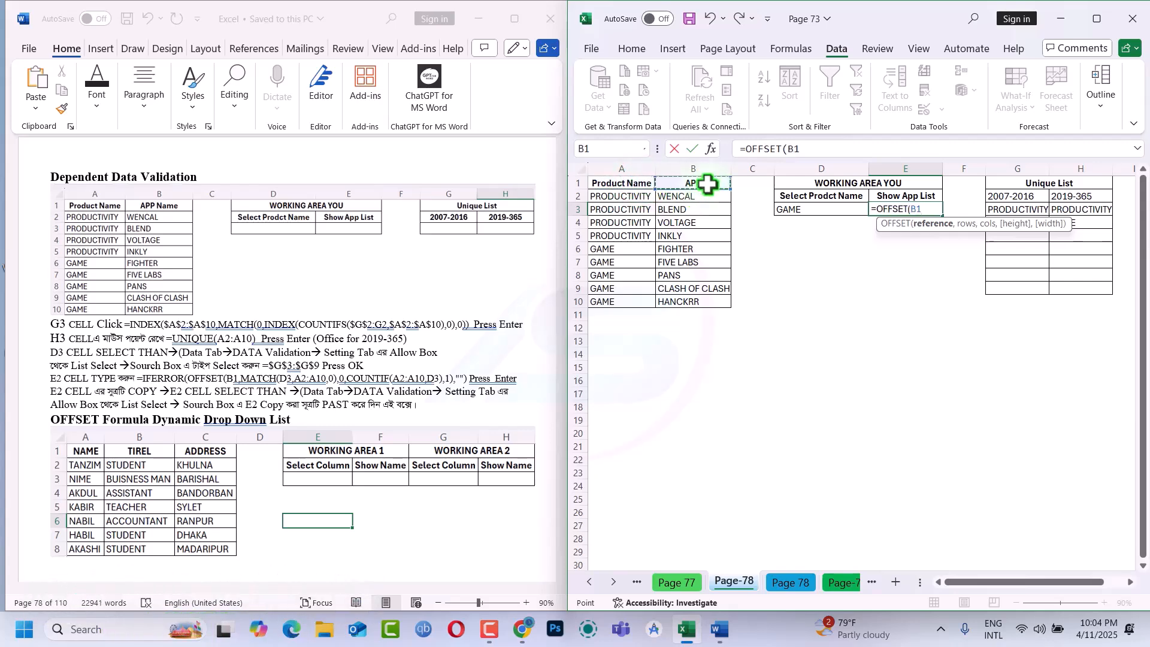
type(",")
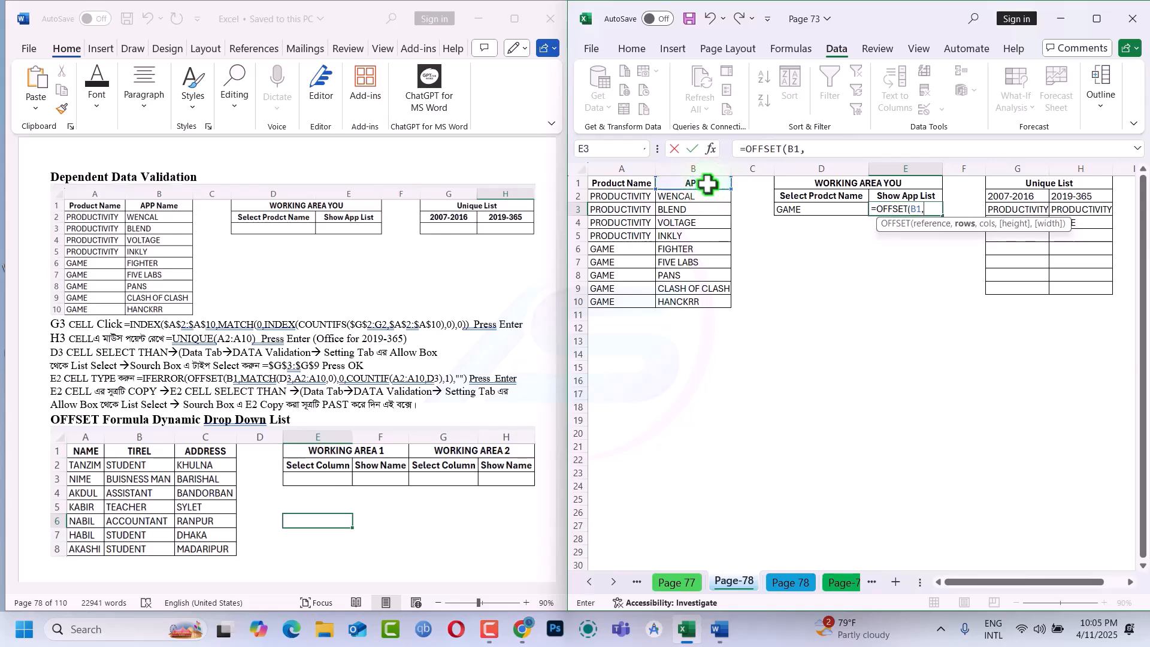
type("ma")
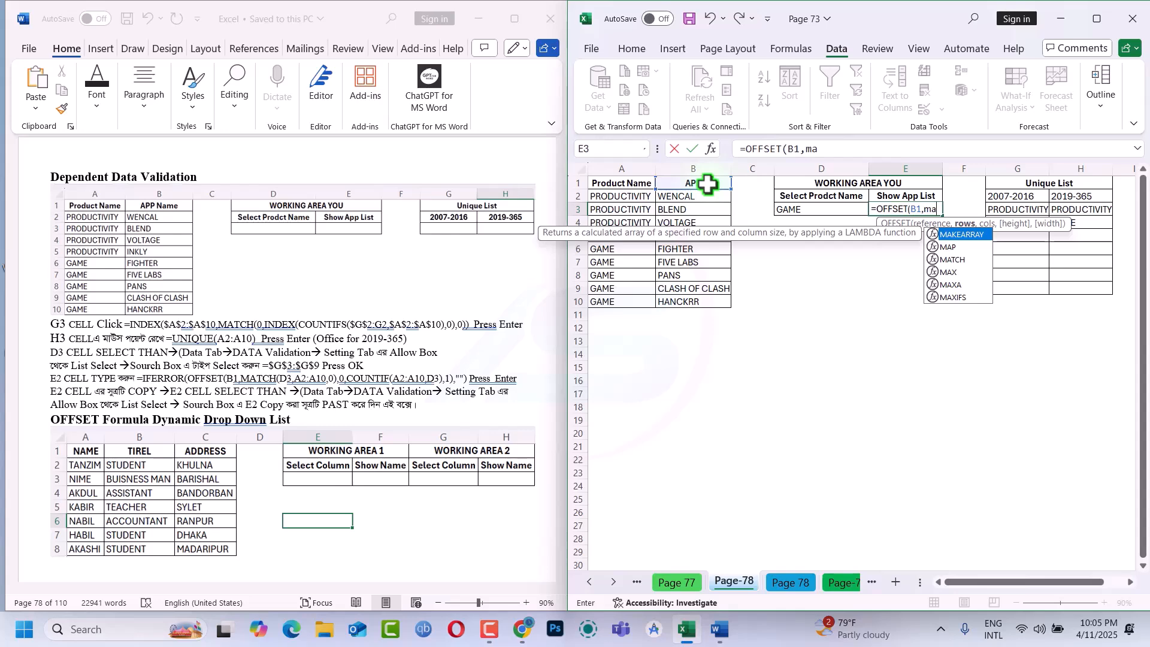
Add MATCH(D3,A2:A10,0) as the rows argument of the OFFSET formula in E3
key("Down")
key("Down")
key("Tab")
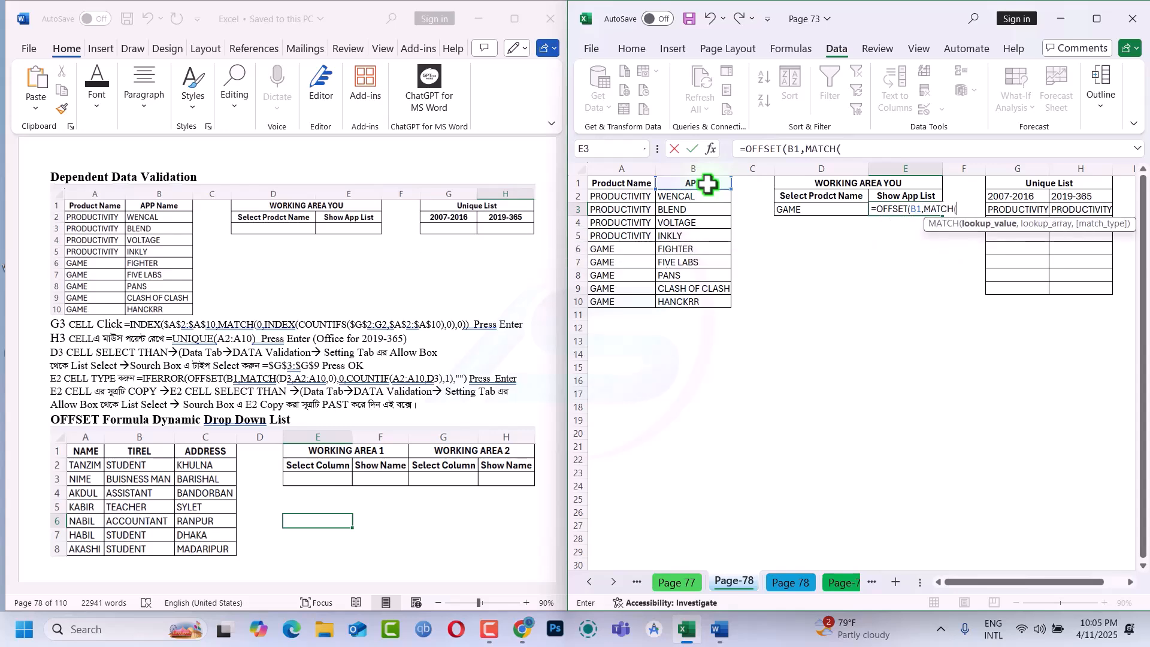
left_click(819, 208)
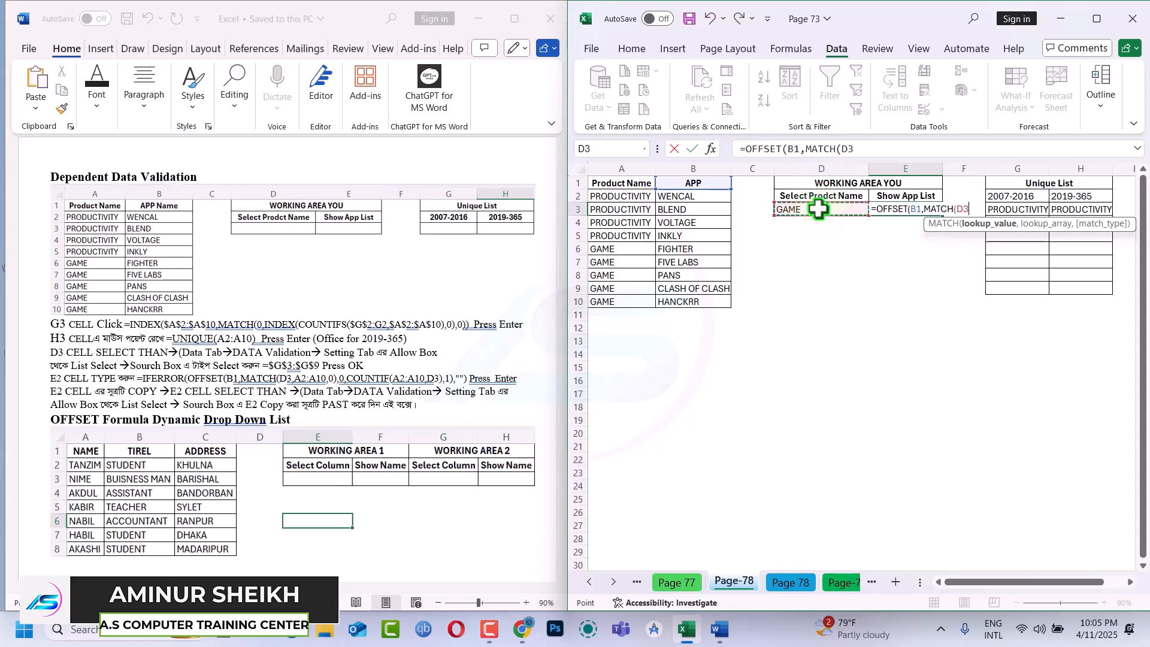
type(",")
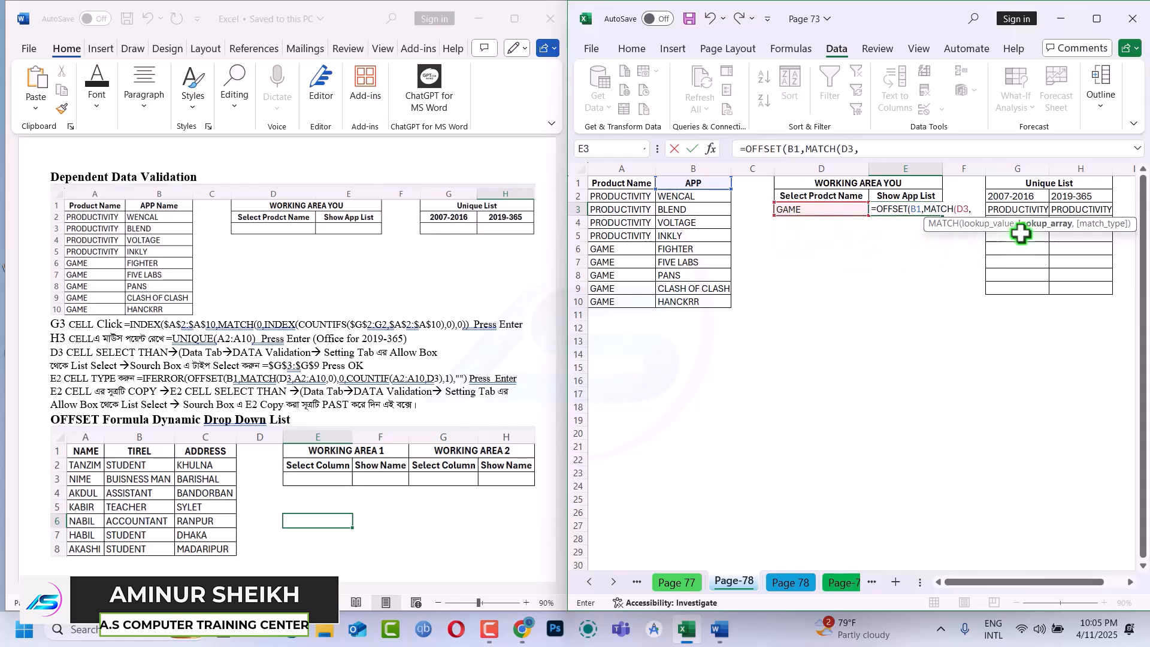
left_click_drag(620, 199, 623, 303)
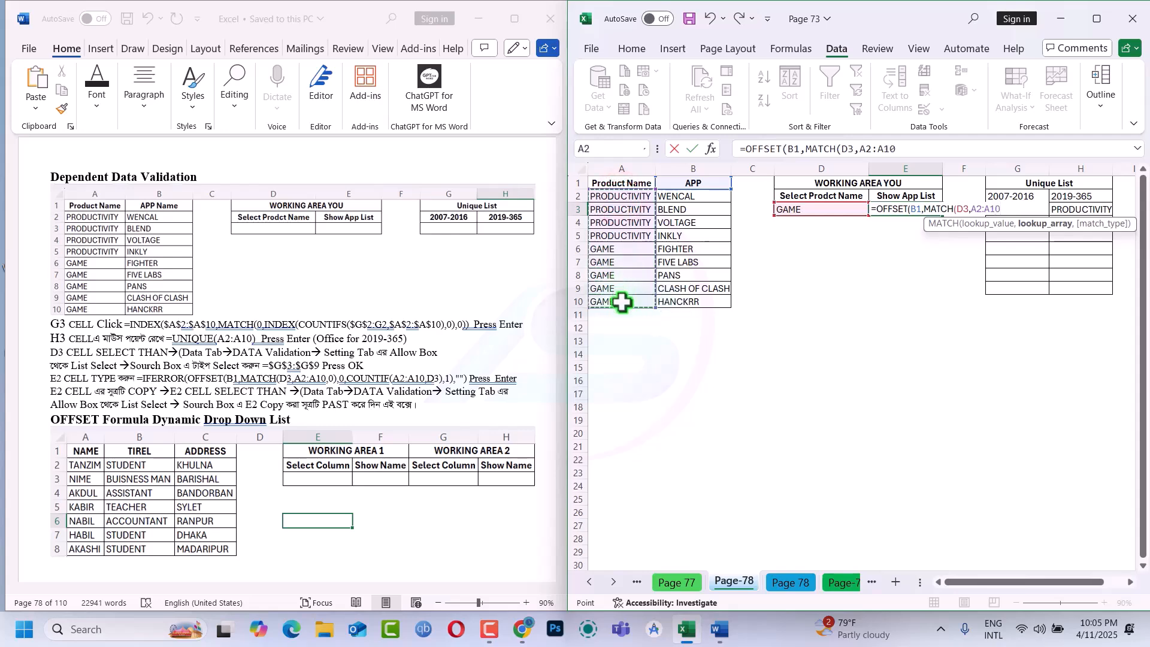
type(",")
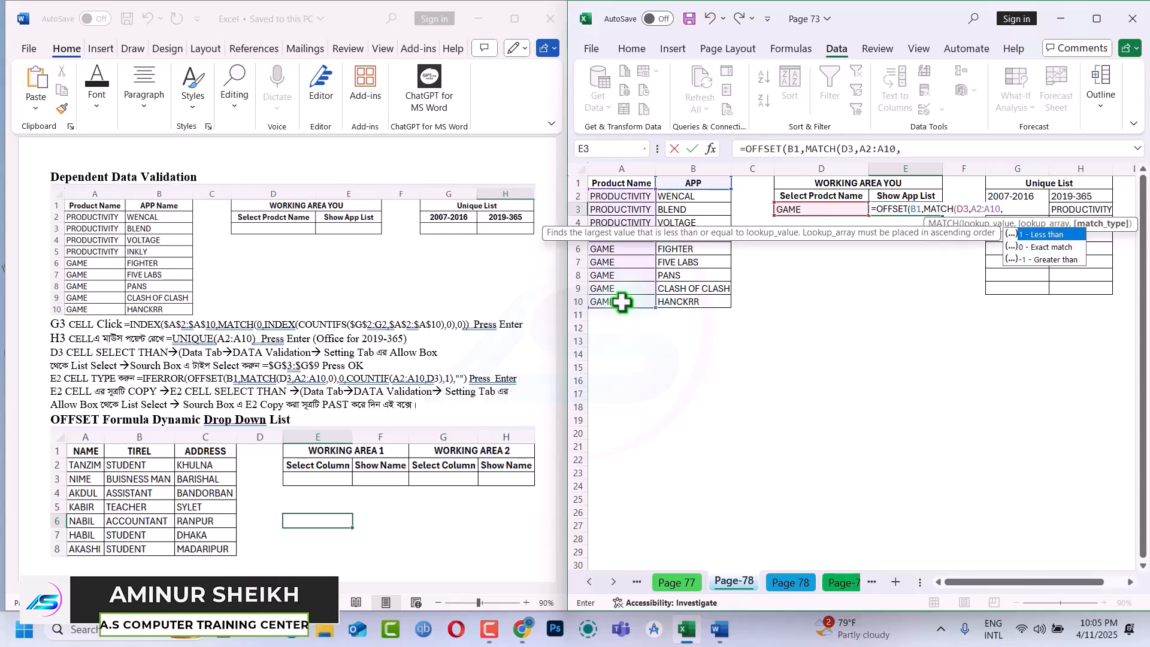
type("0")
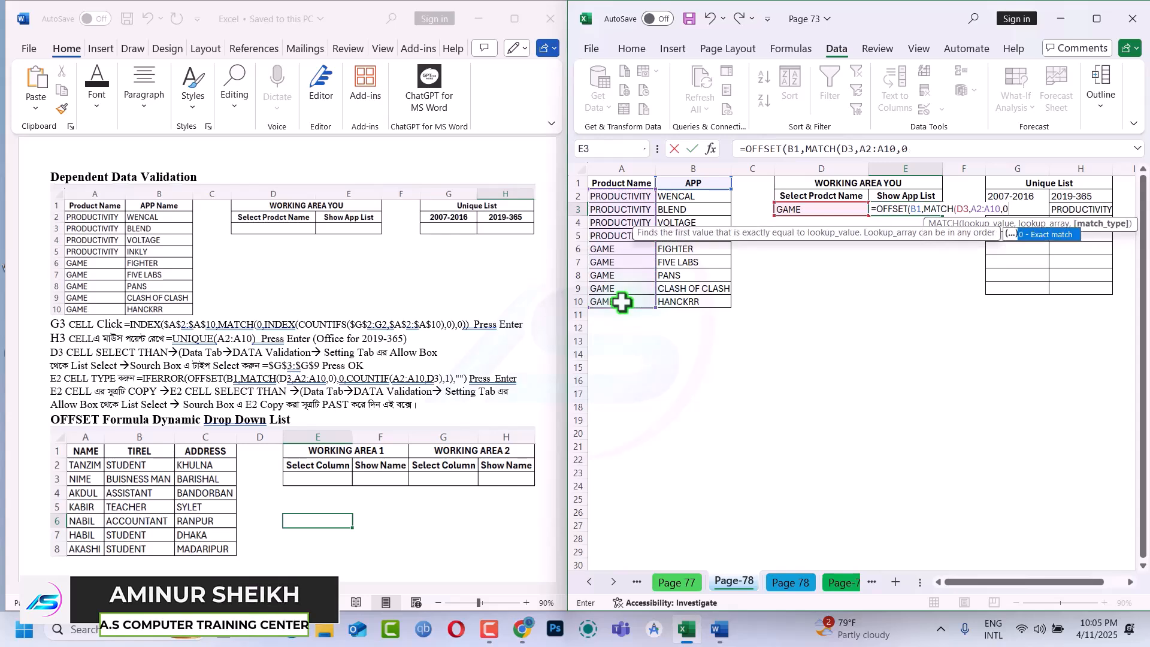
type("),")
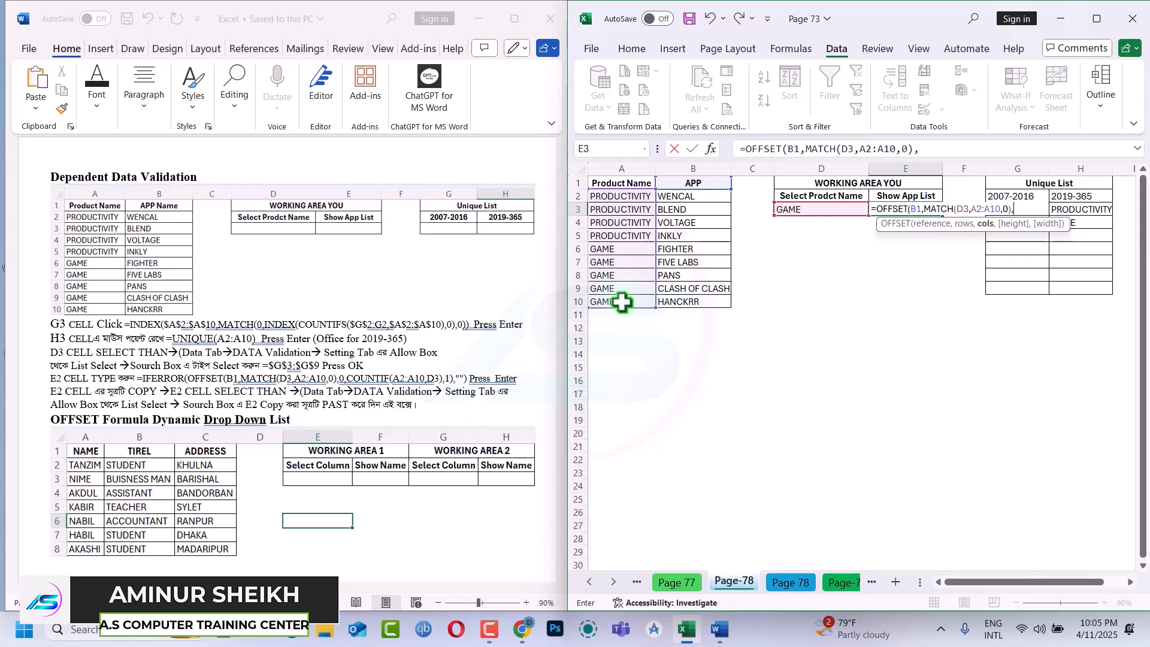
type("0,")
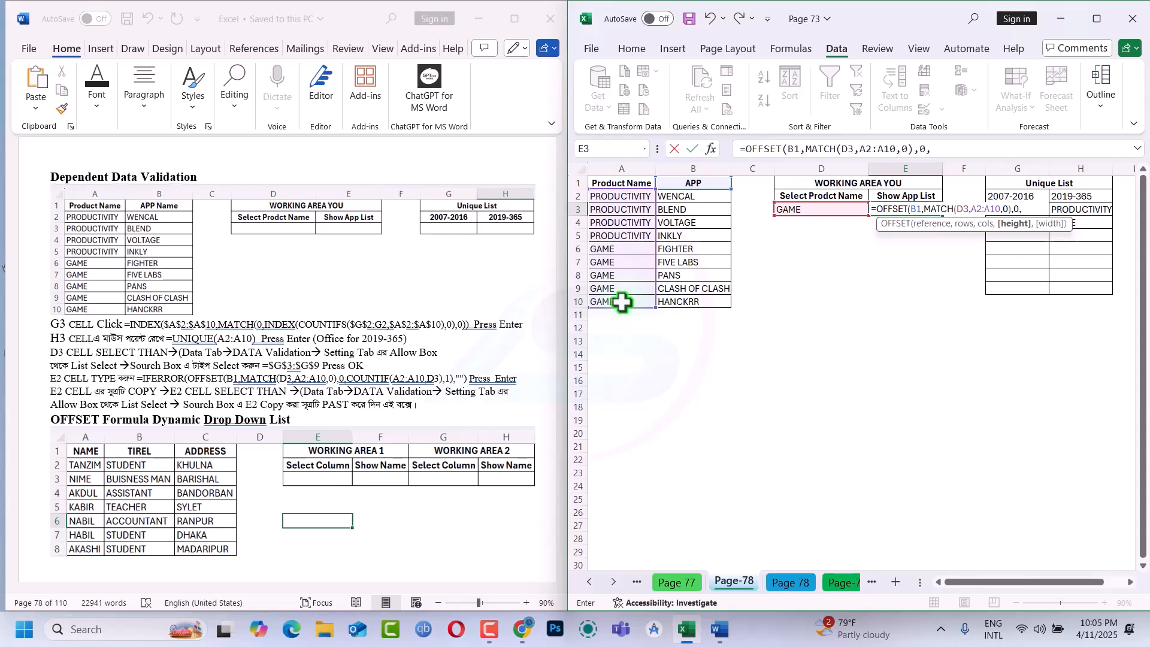
Complete the E3 formula with 0 as cols, COUNTIF(A2:A10,D3) as height and 1 as width, and enter it
type("cou")
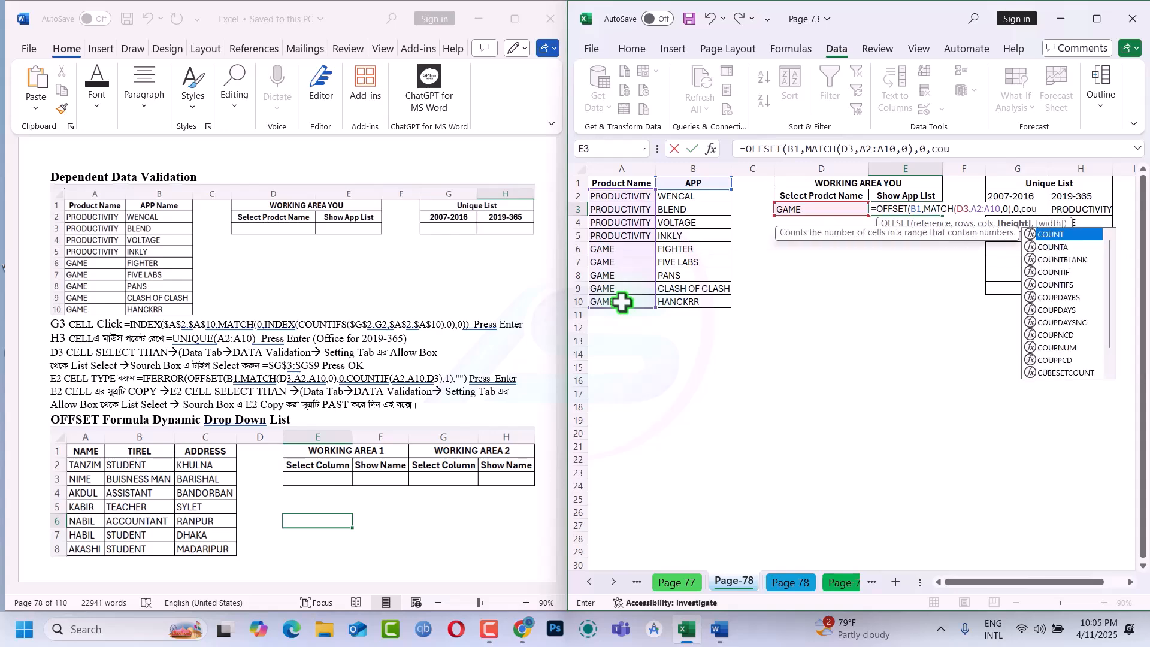
type("n")
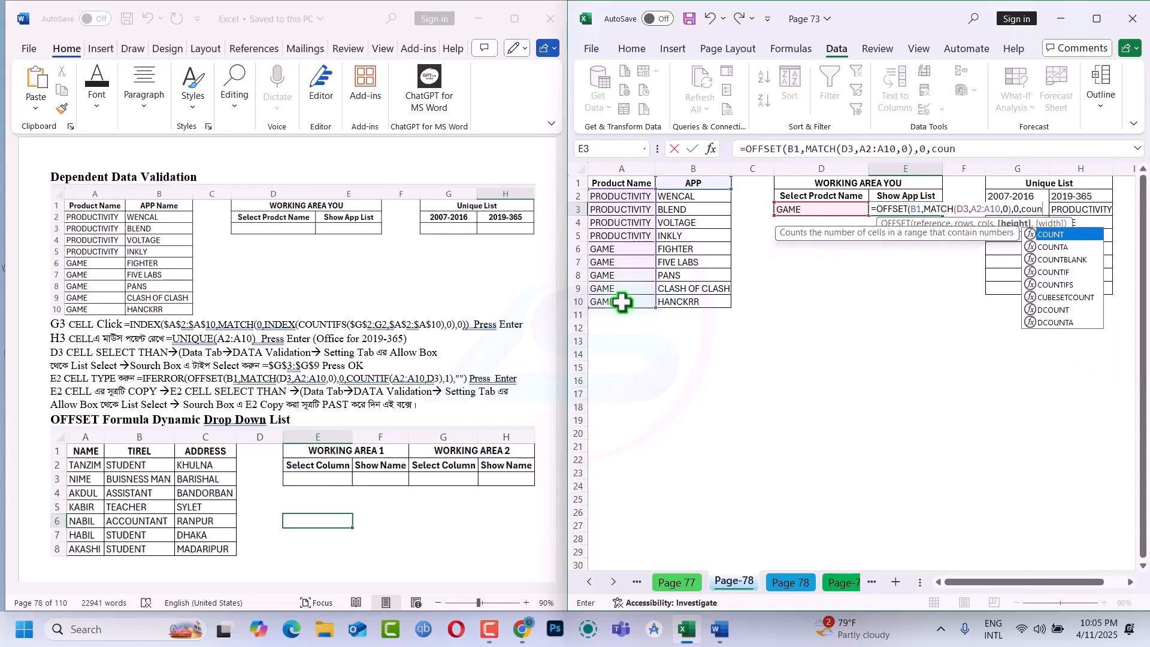
left_click(1058, 271)
double_click(1057, 271)
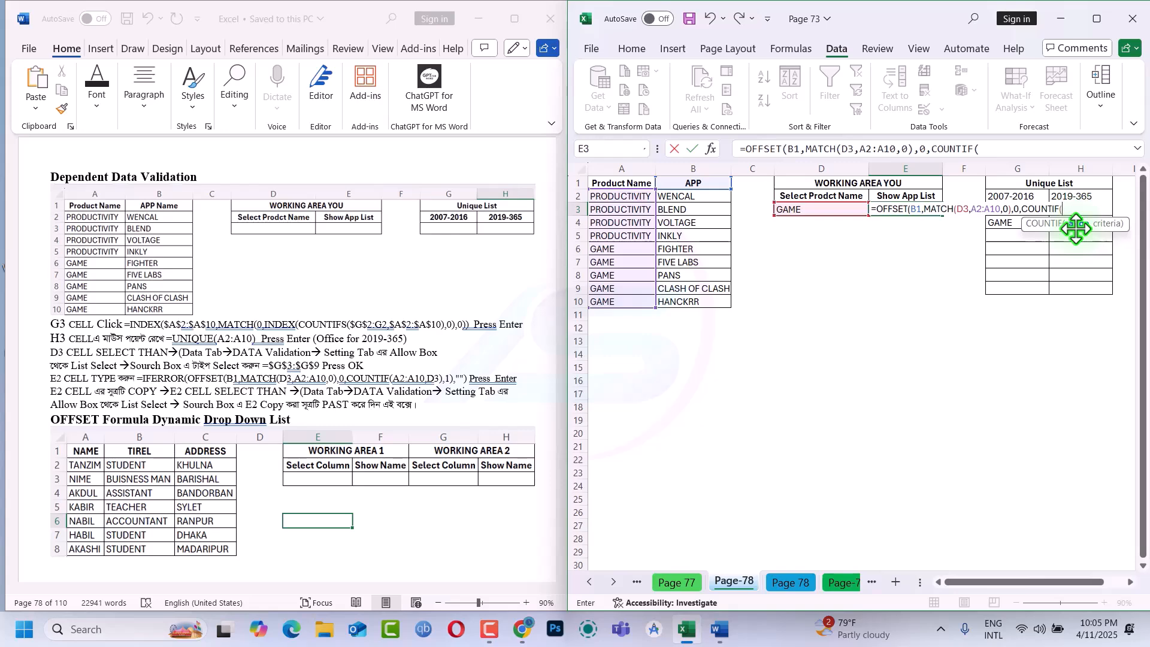
left_click_drag(634, 200, 633, 288)
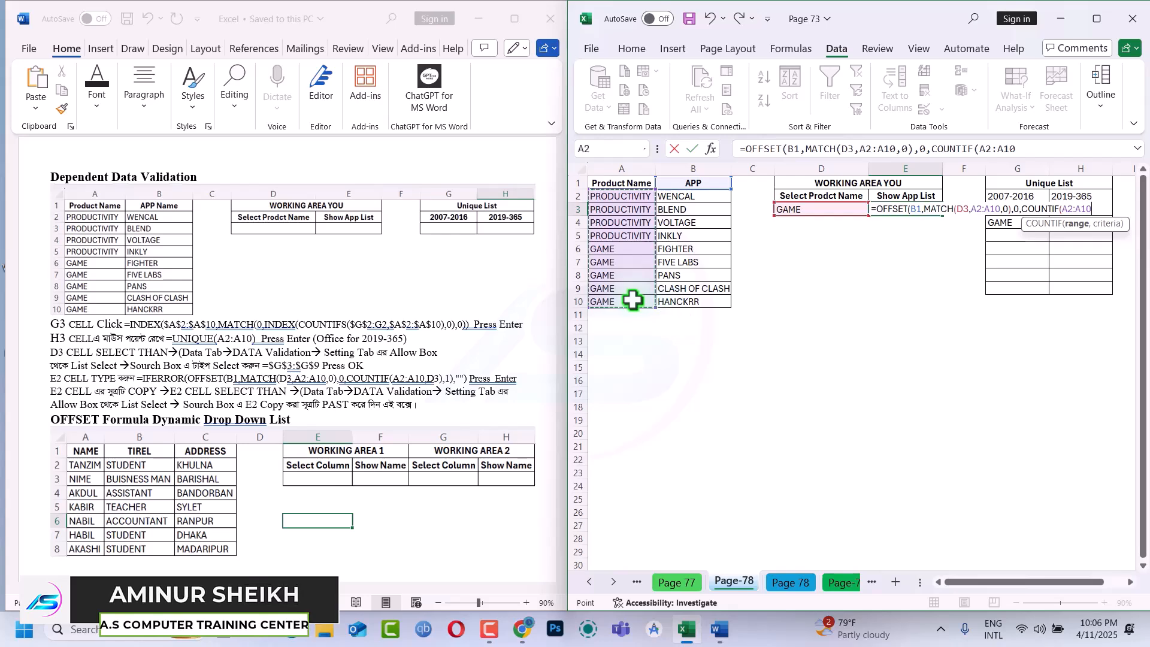
type(",")
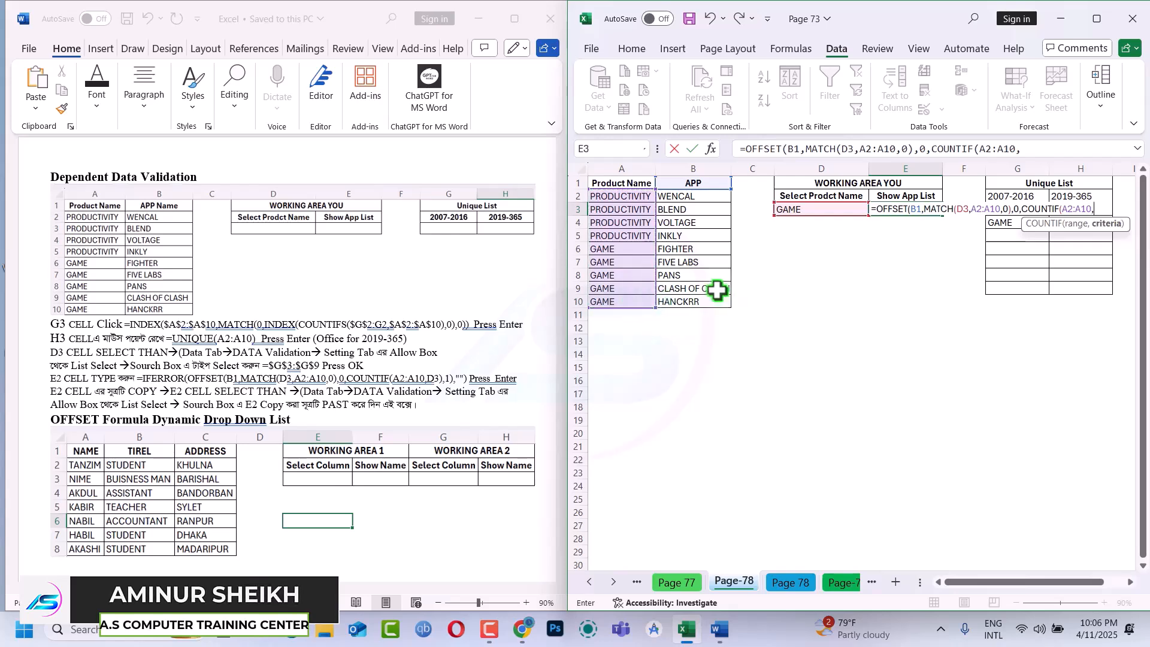
left_click(839, 210)
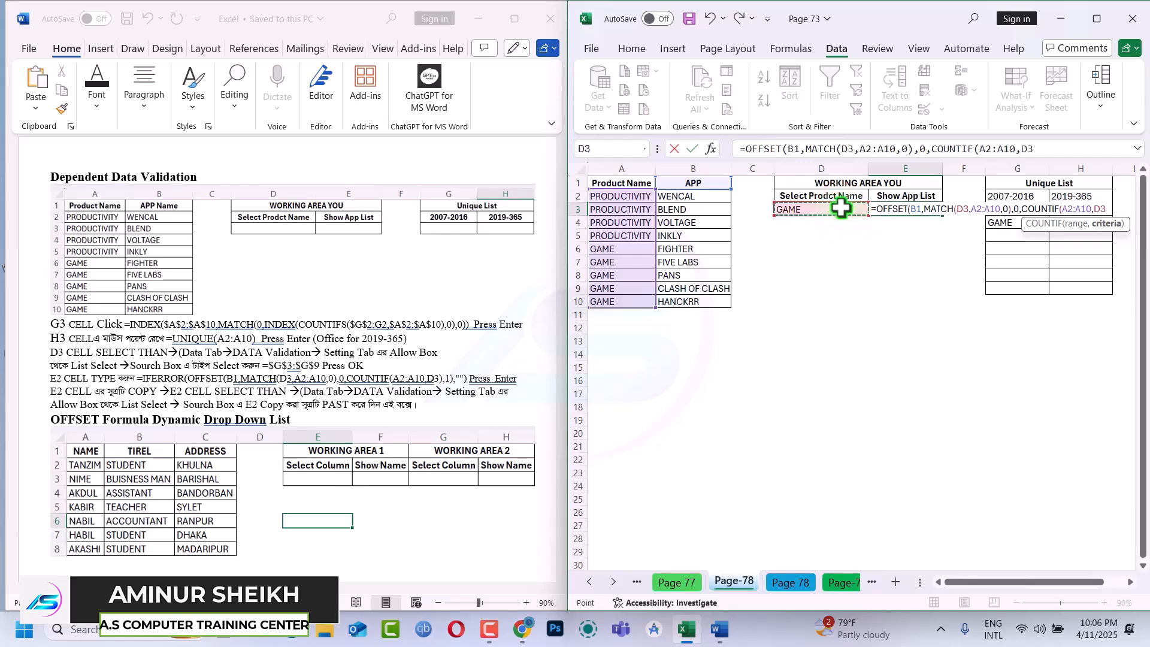
type("),1")
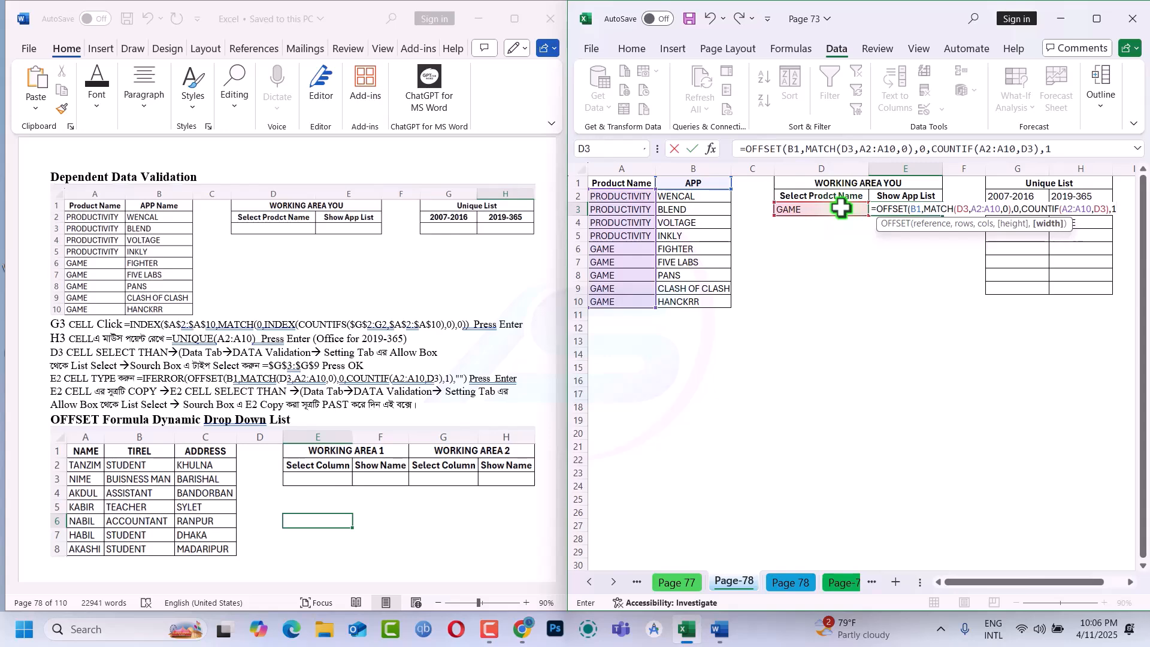
type(")")
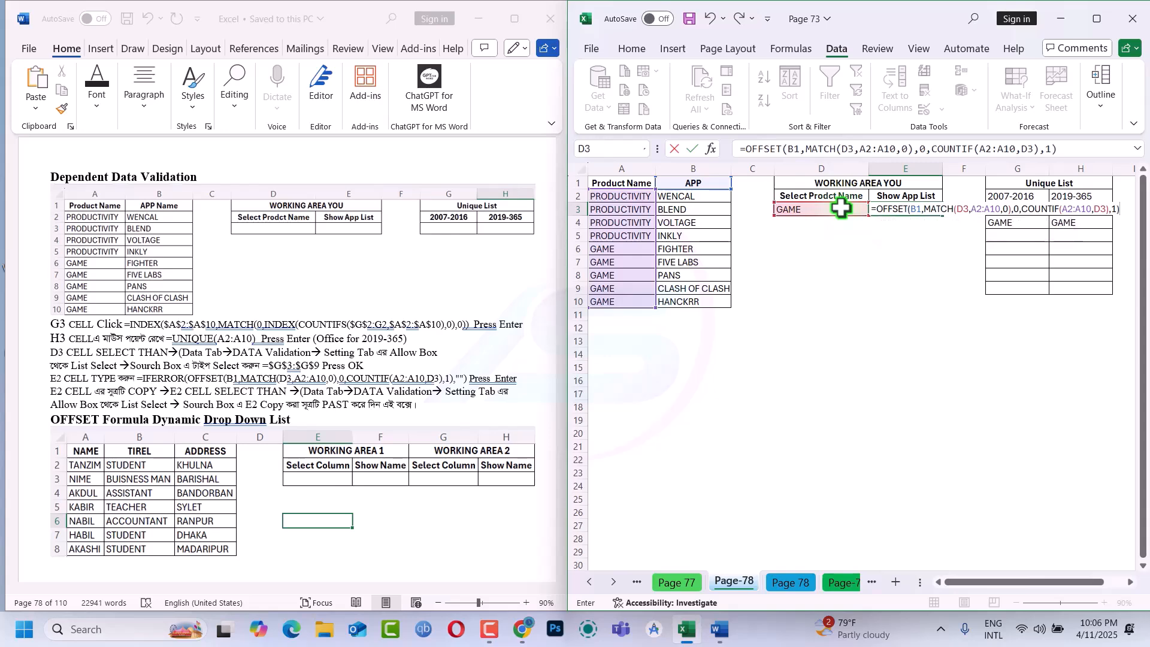
key("Return")
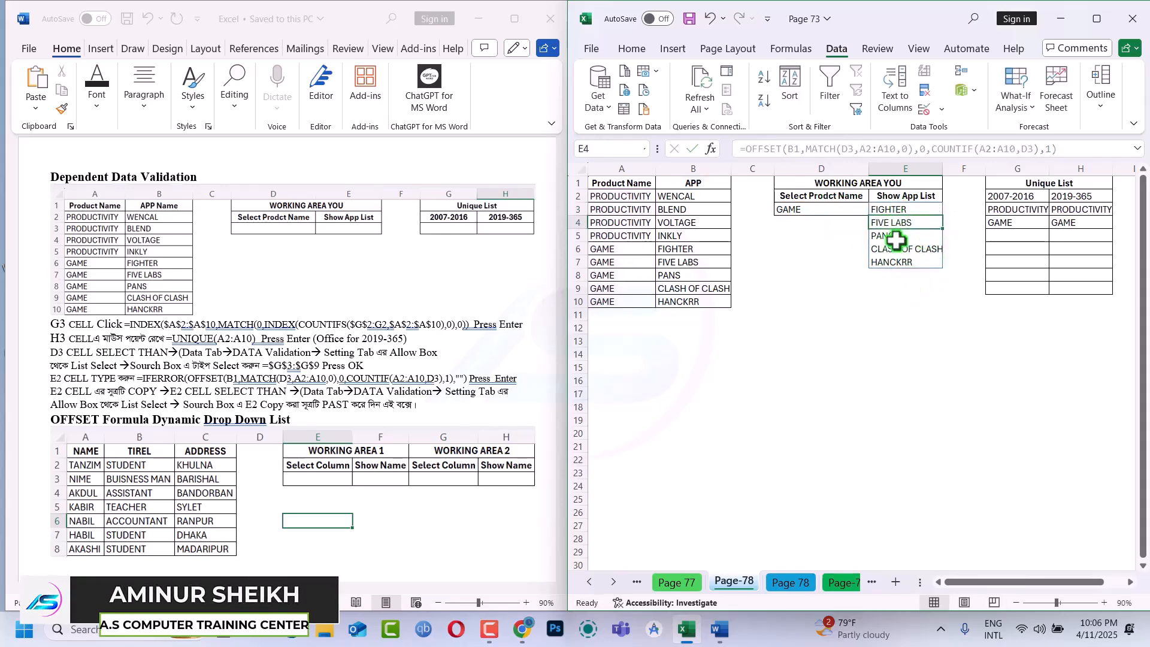
Test the dependent app list by choosing PRODUCTIVITY and then GAME again from the drop-down in D3
left_click(853, 210)
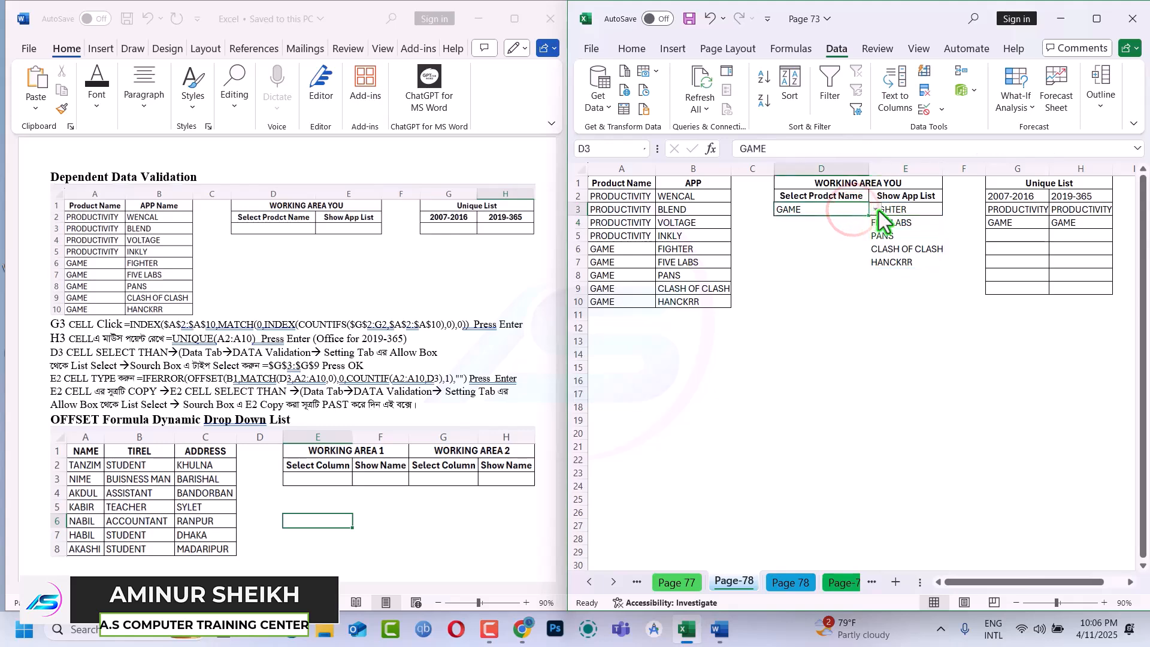
left_click(876, 209)
left_click(836, 224)
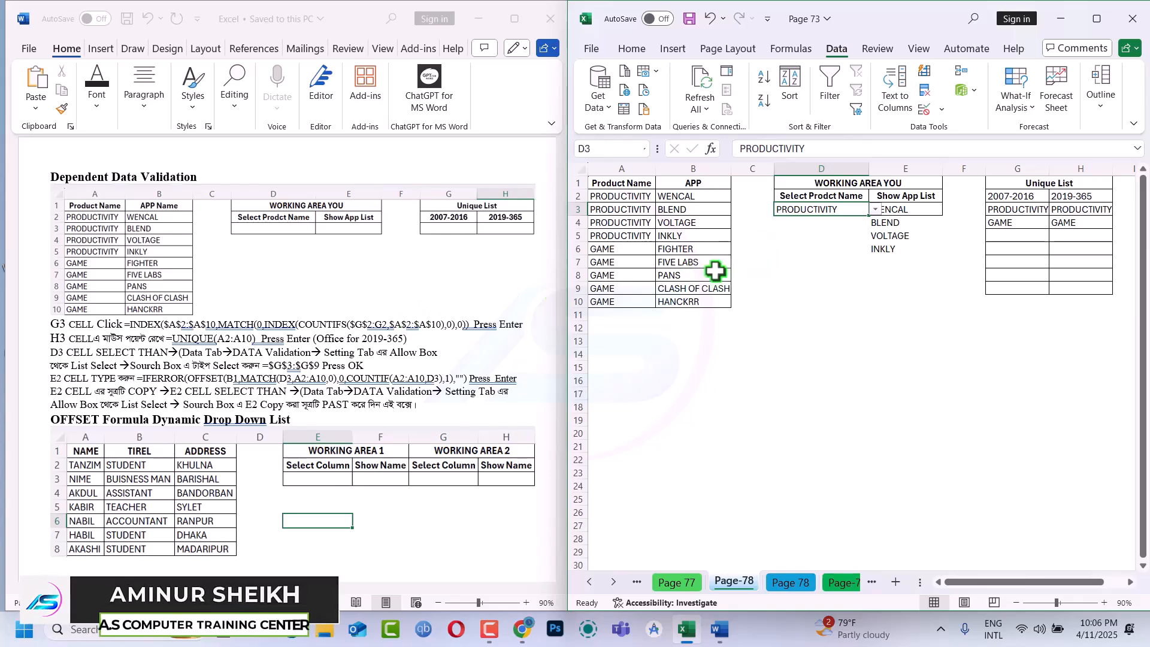
left_click(876, 210)
left_click(846, 233)
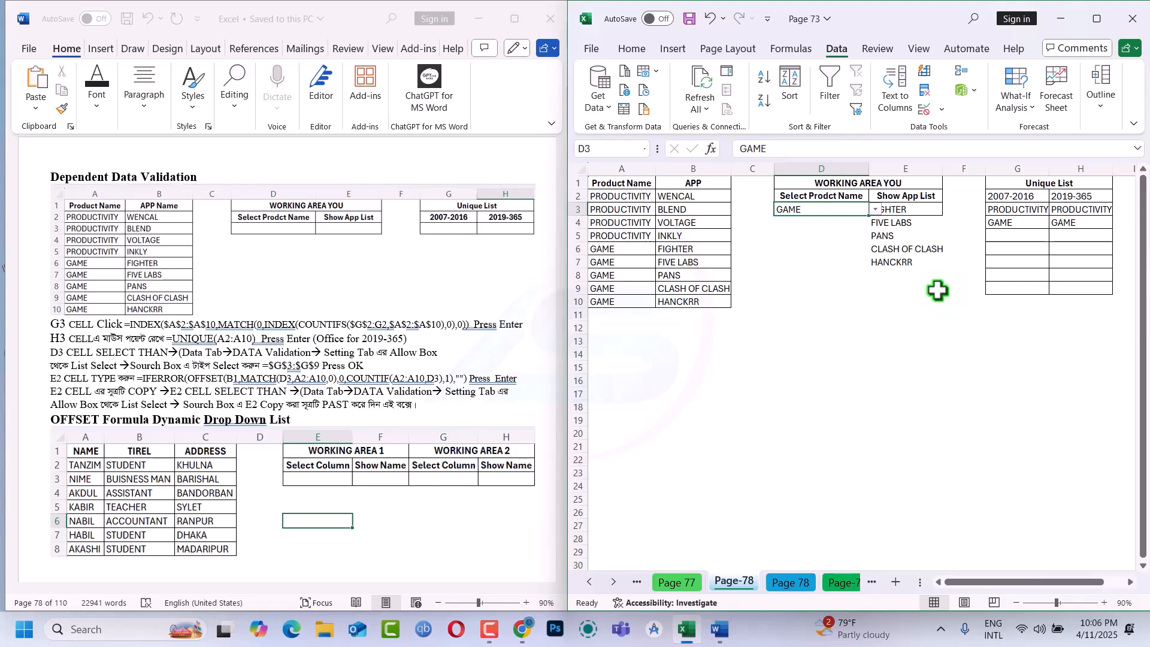
On the Page 78 sheet, apply List data validation with the source 1,2,3 to cells E3 and G3 together
left_click(800, 579)
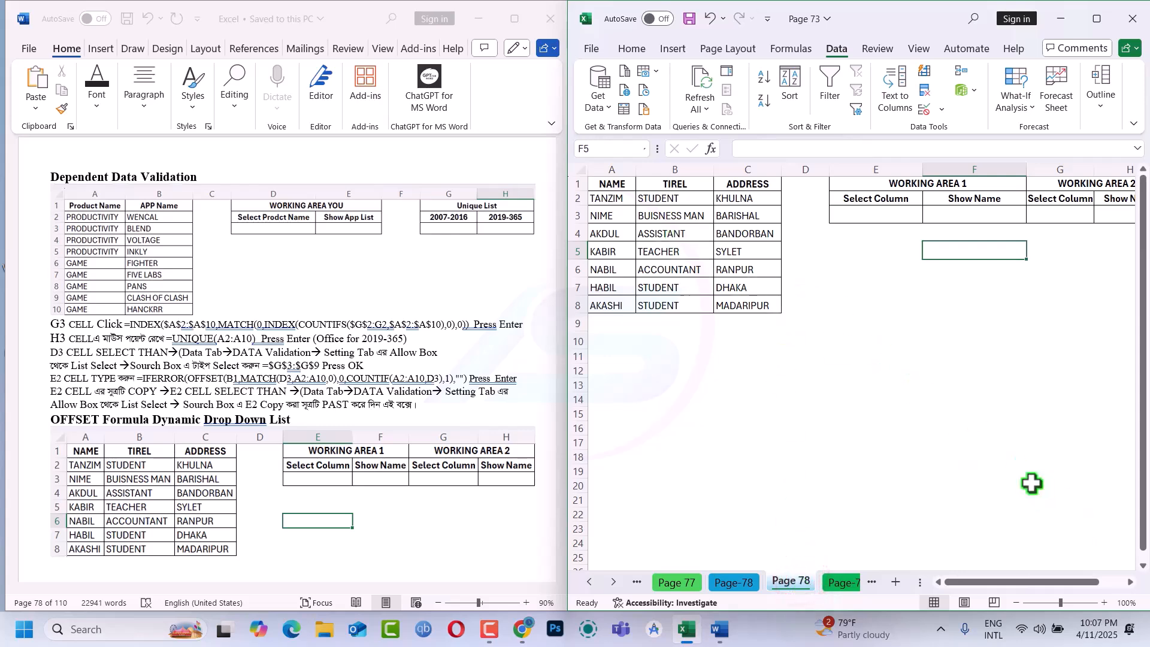
left_click(1129, 588)
left_click(1129, 588)
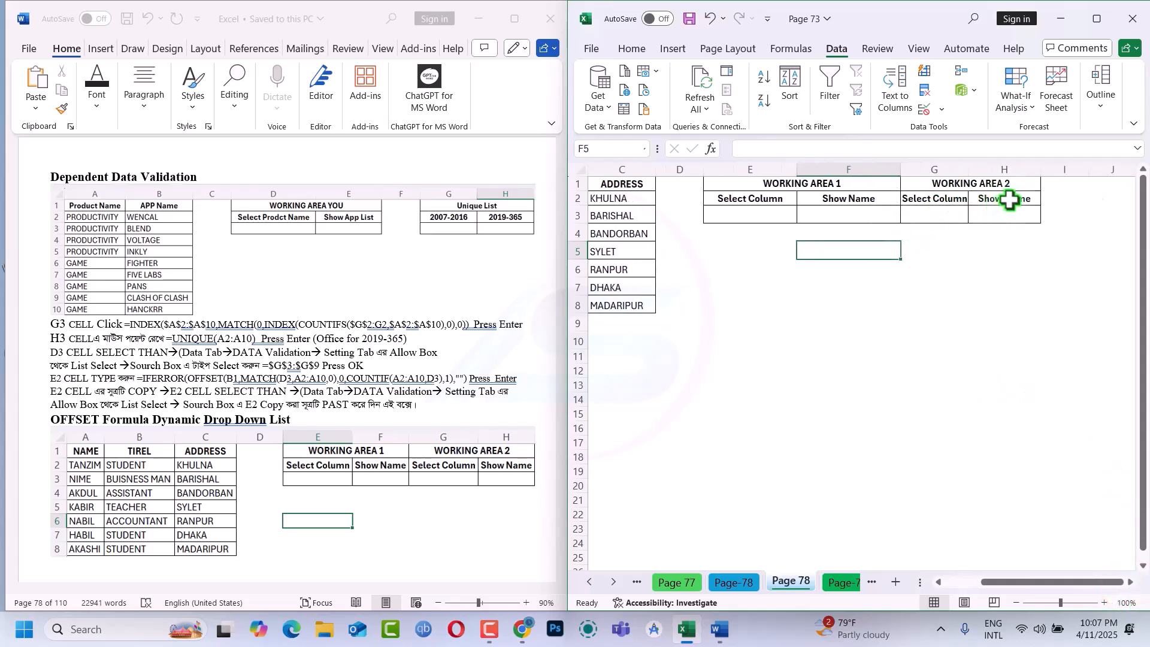
left_click(752, 212)
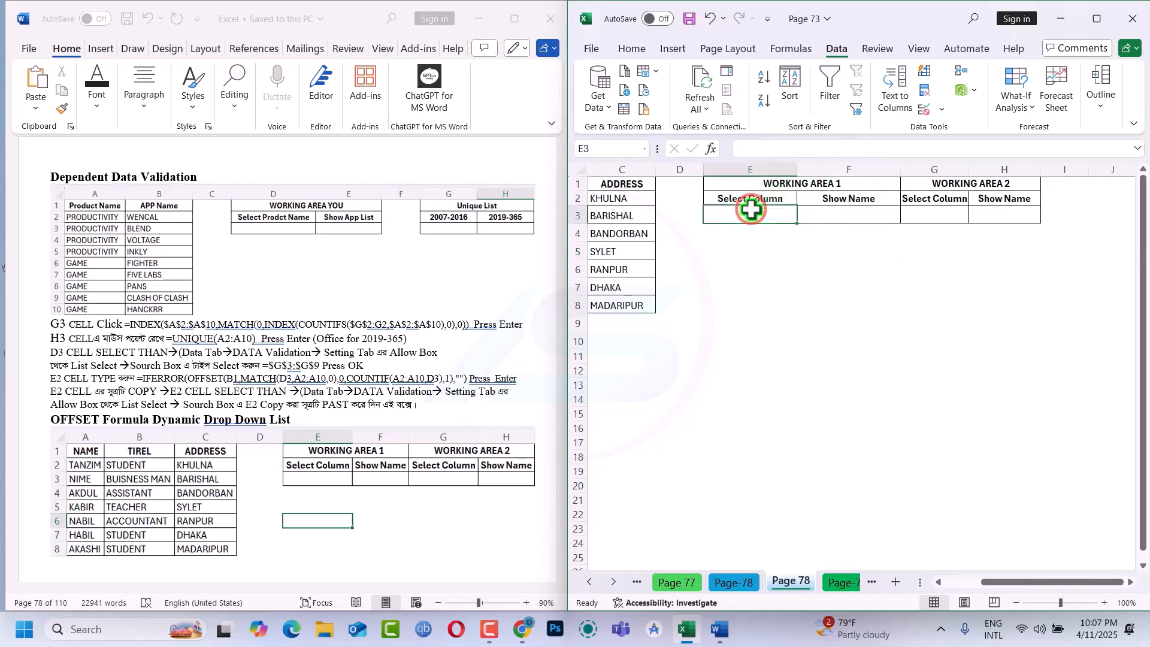
left_click(939, 218, "ctrl")
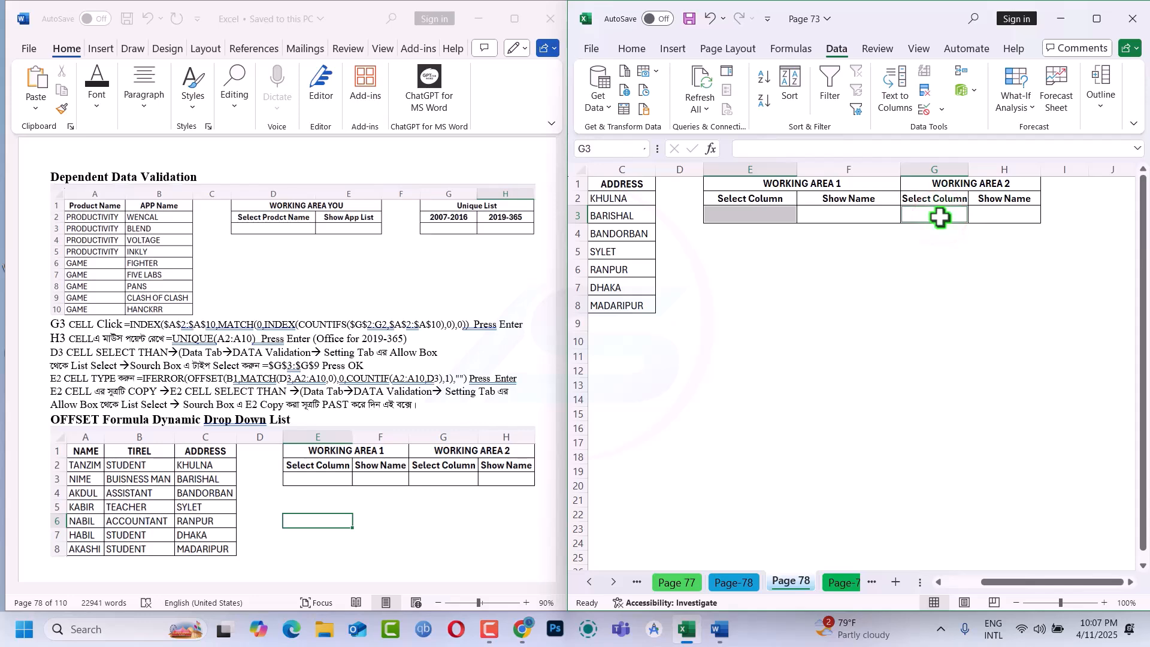
key("alt+a")
key("v")
key("v")
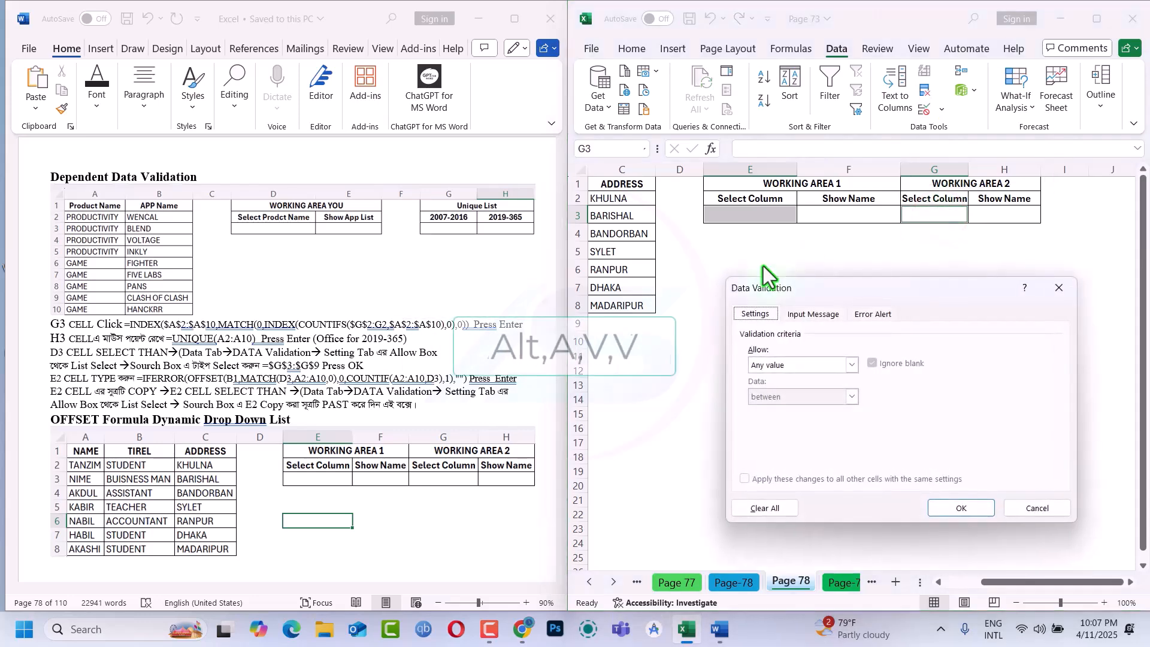
left_click(800, 367)
left_click(777, 409)
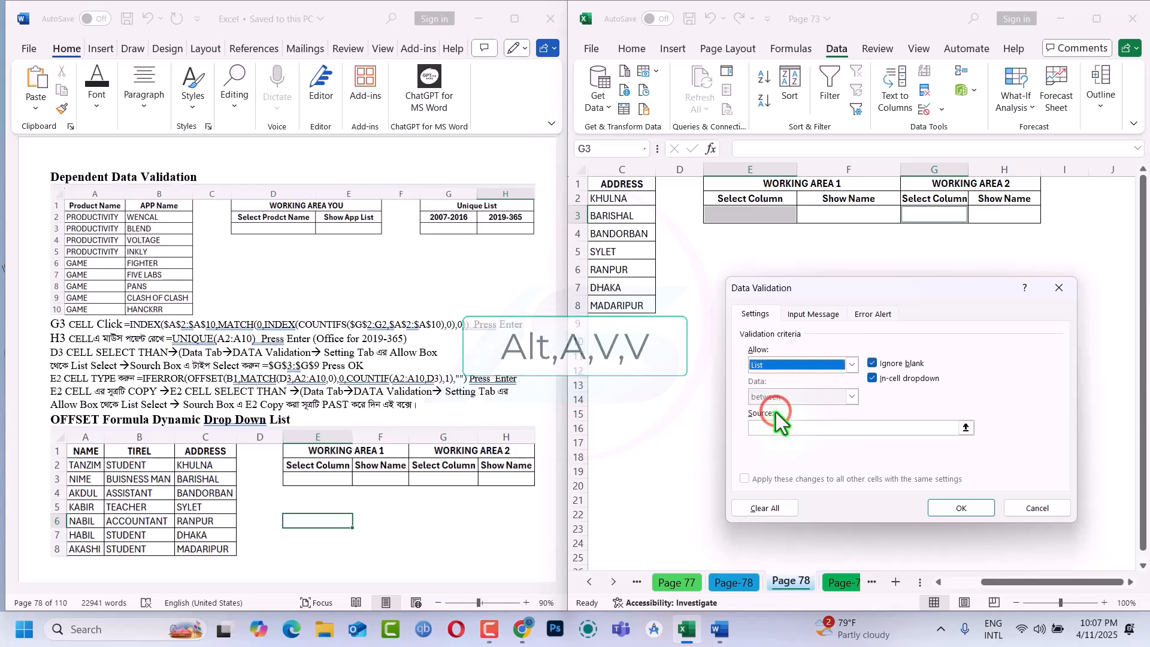
left_click(777, 427)
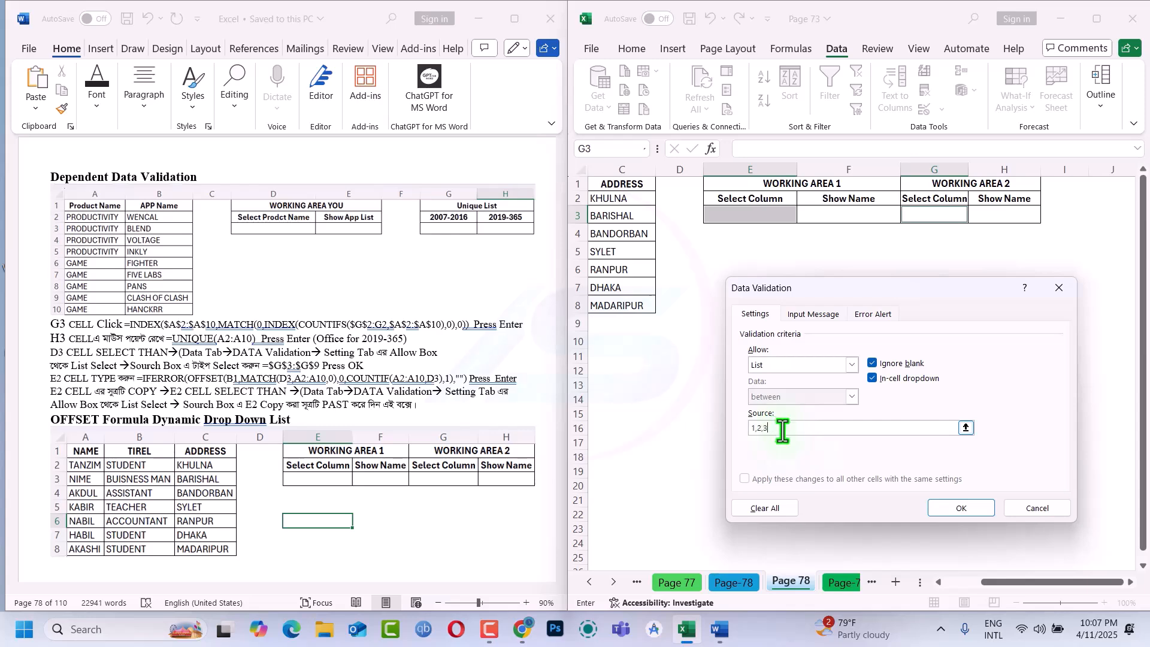
left_click(949, 506)
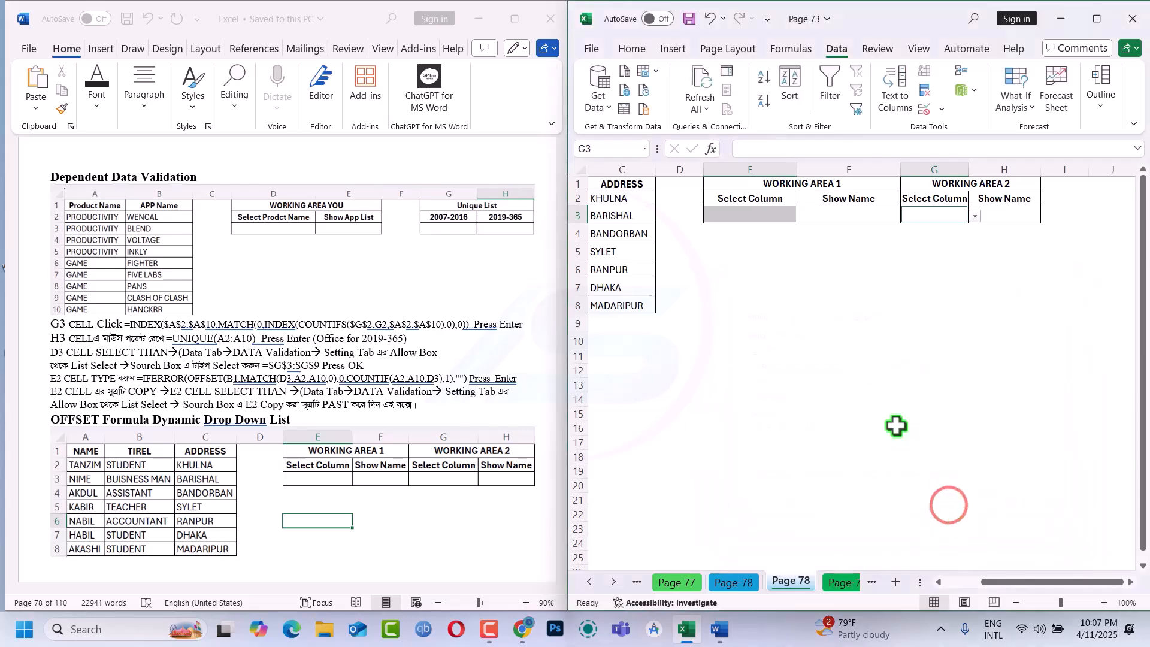
Check the drop-down choices in the Select Column cells E3 and G3 without choosing a value
left_click(750, 223)
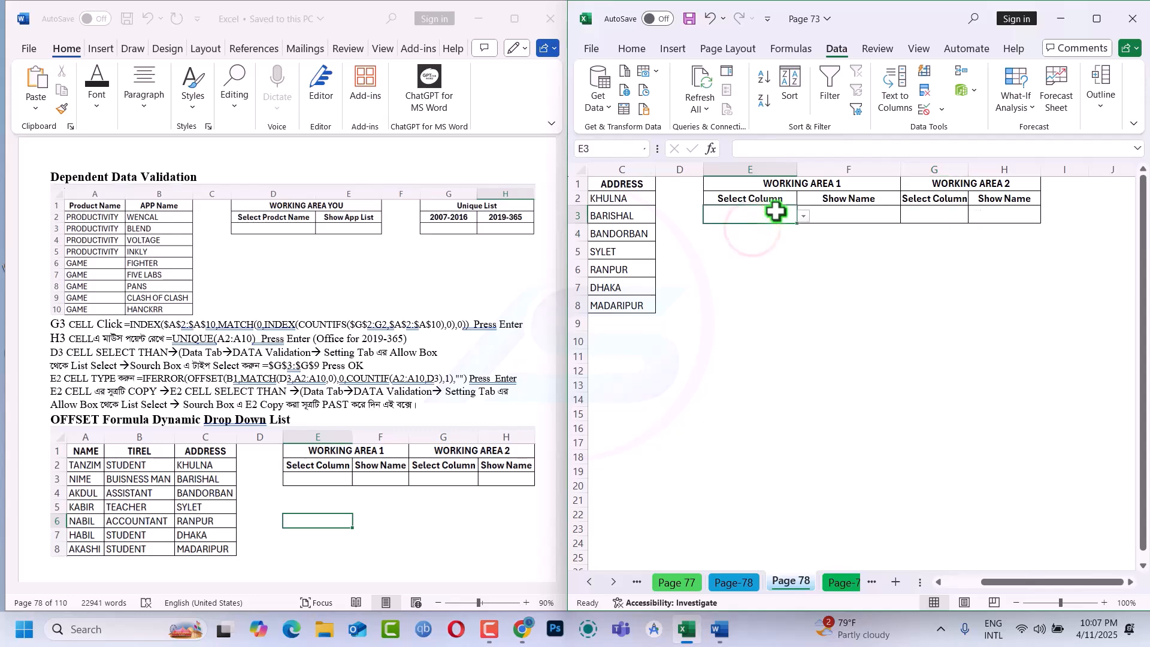
left_click(803, 216)
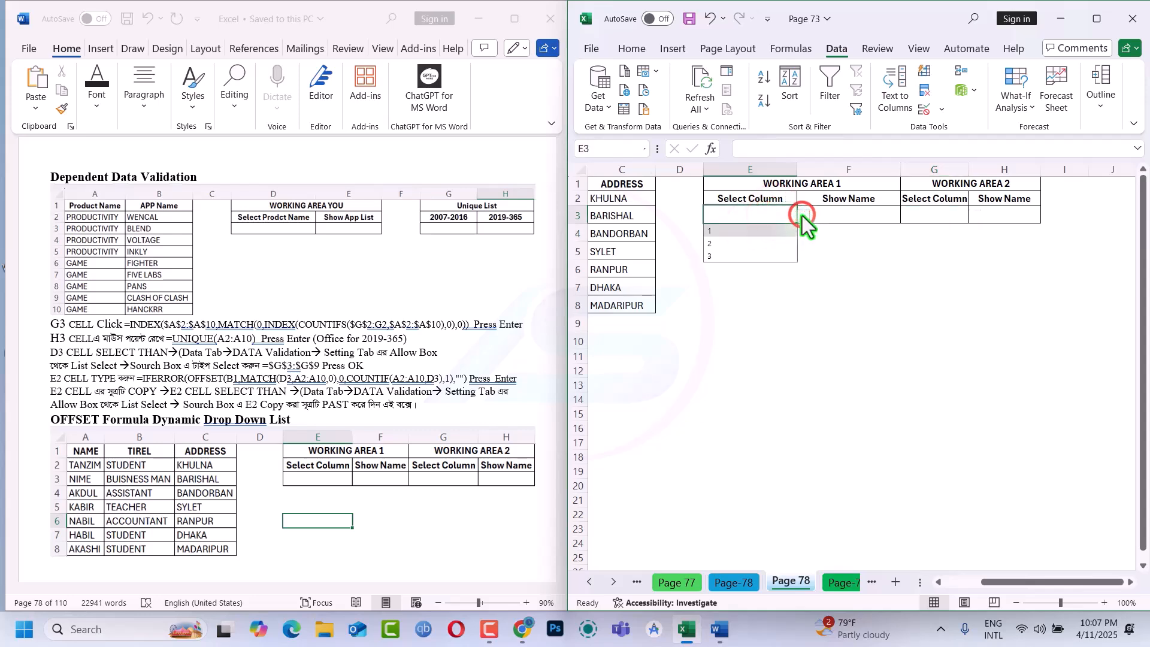
left_click(916, 216)
left_click(976, 217)
left_click(853, 334)
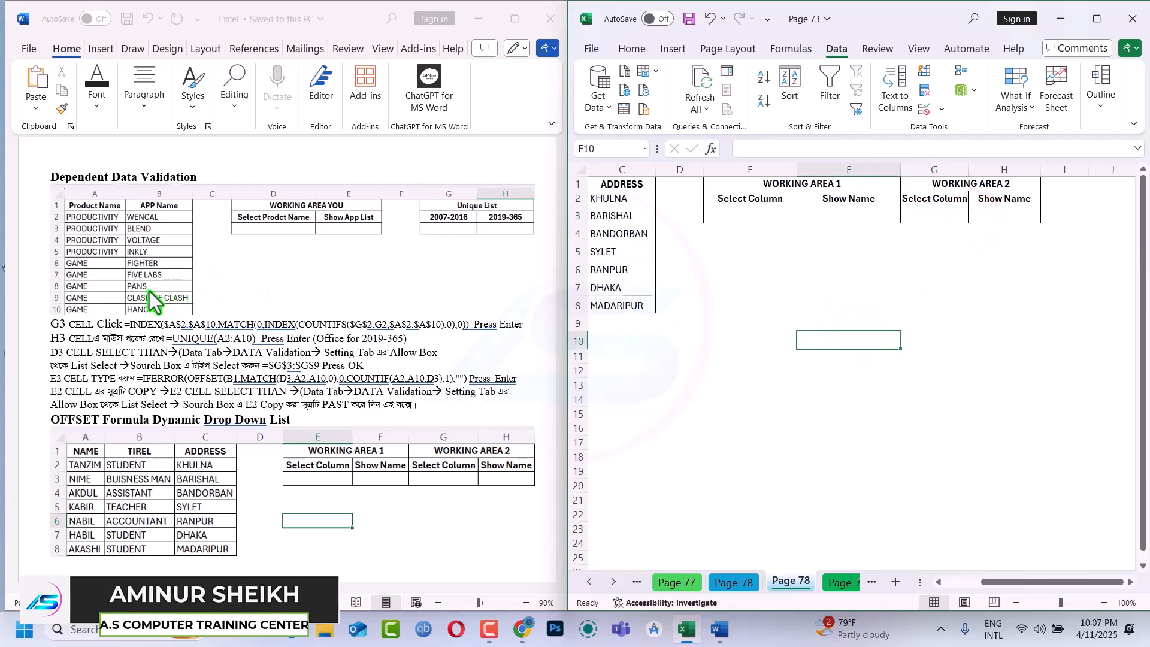
Begin an OFFSET formula in cell F3 under Show Name, using A2 as the reference
scroll(150, 291, "down", 3)
scroll(149, 300, "down", 3)
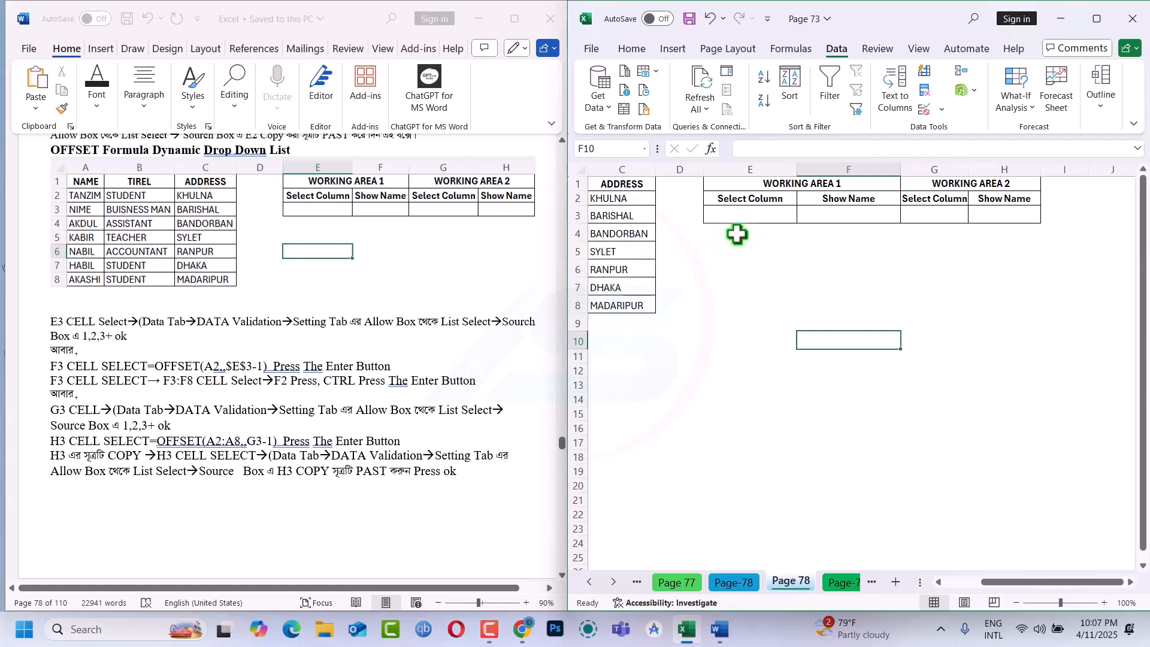
left_click(813, 216)
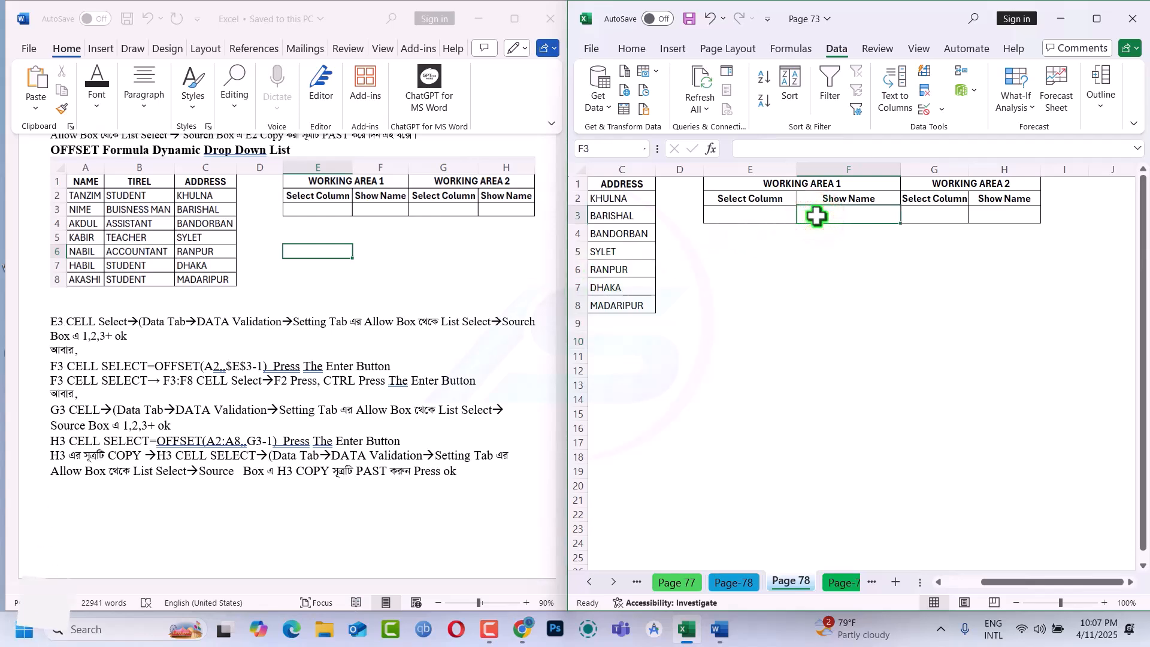
type("=")
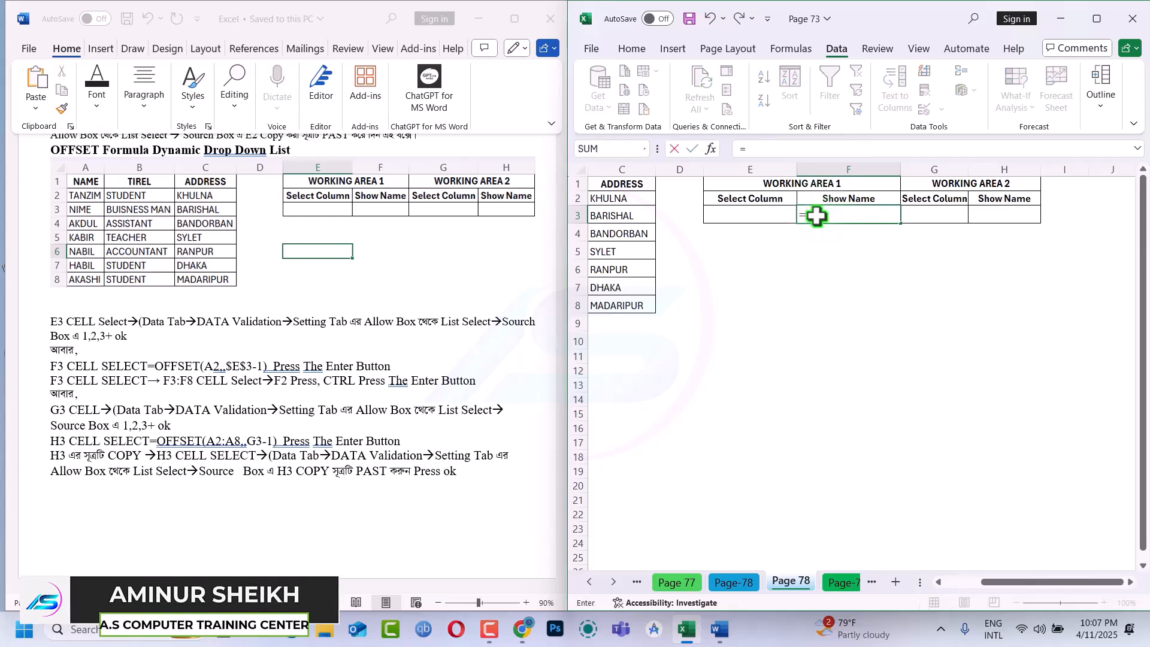
type("of")
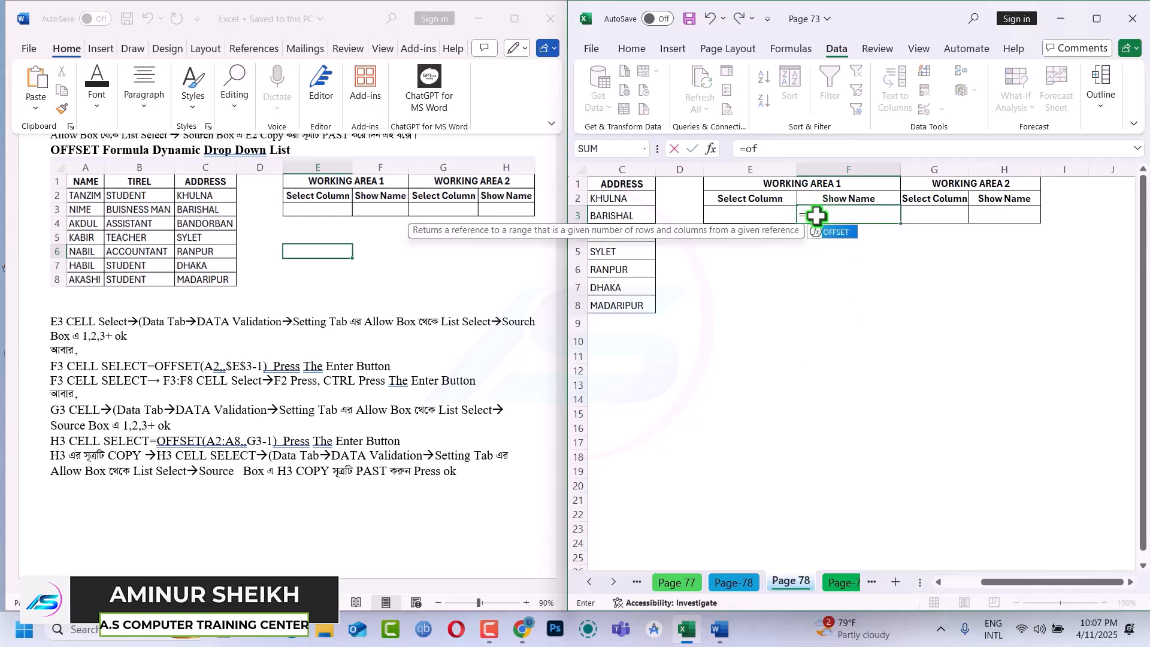
key("Tab")
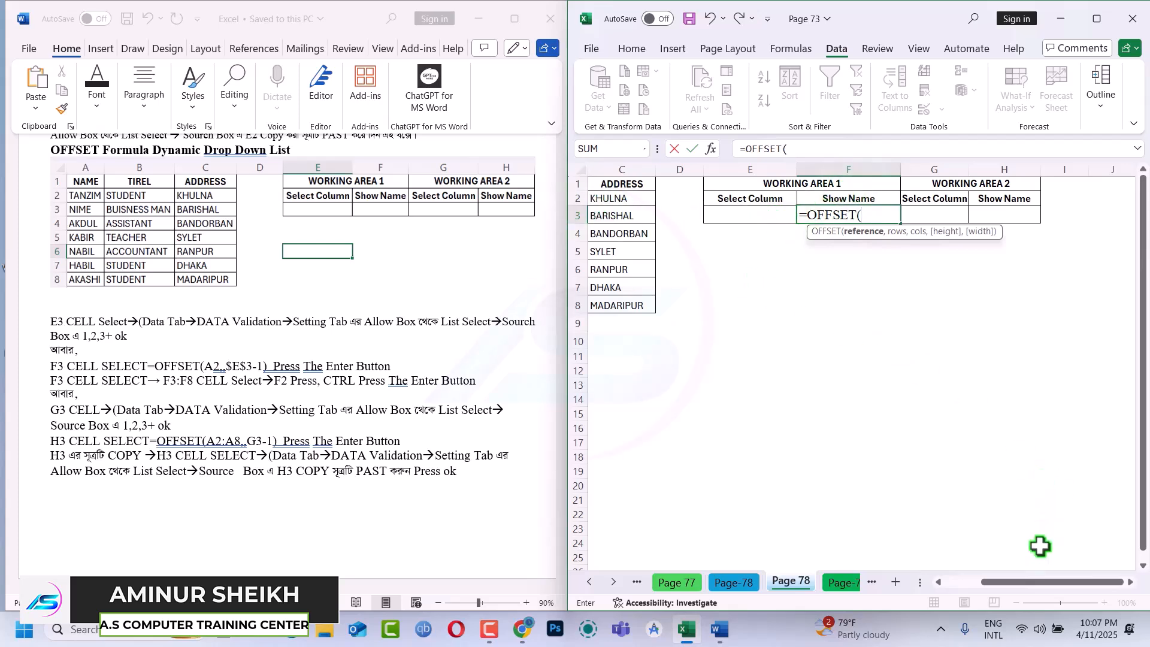
left_click_drag(1015, 583, 965, 601)
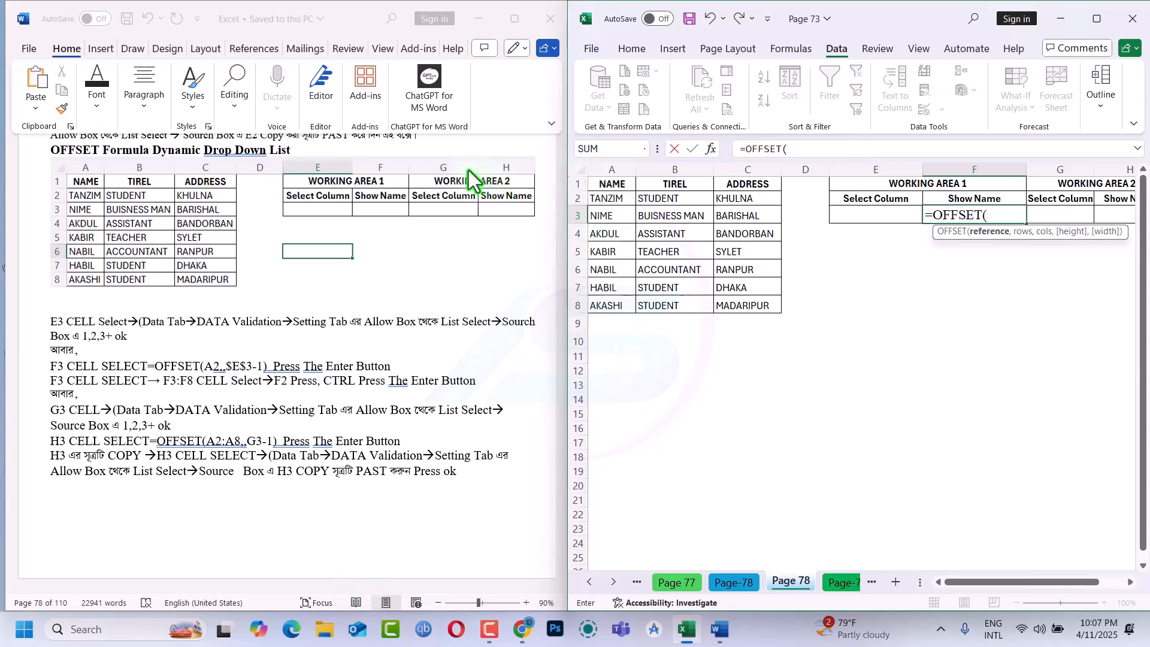
left_click(405, 151)
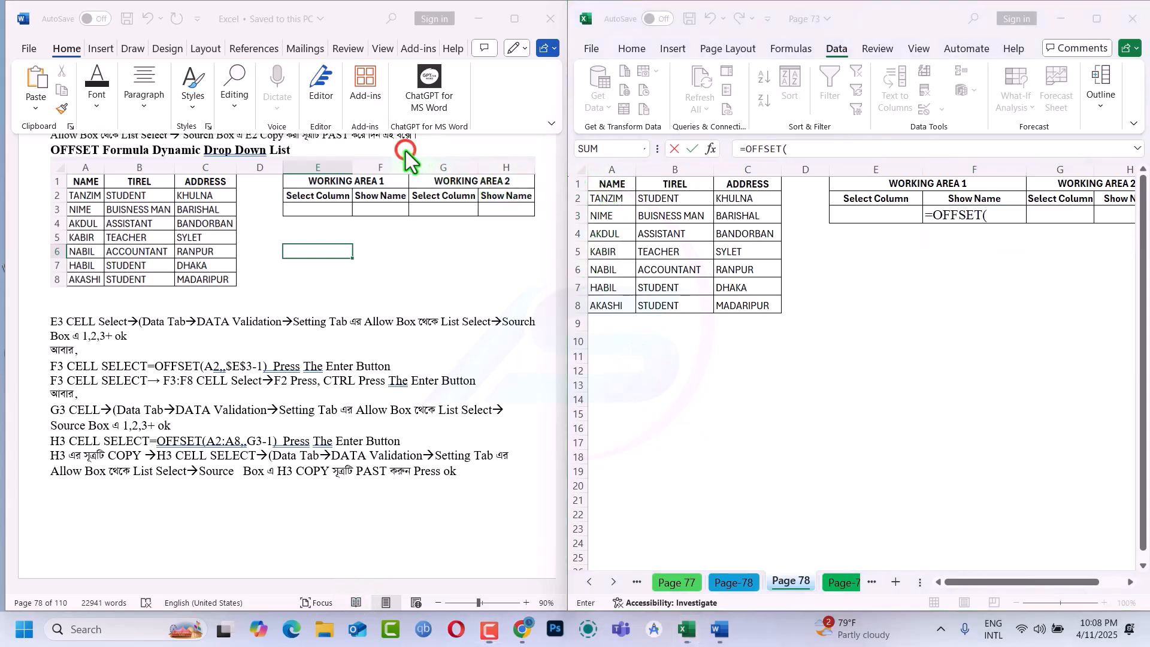
left_click(600, 193)
left_click(599, 195)
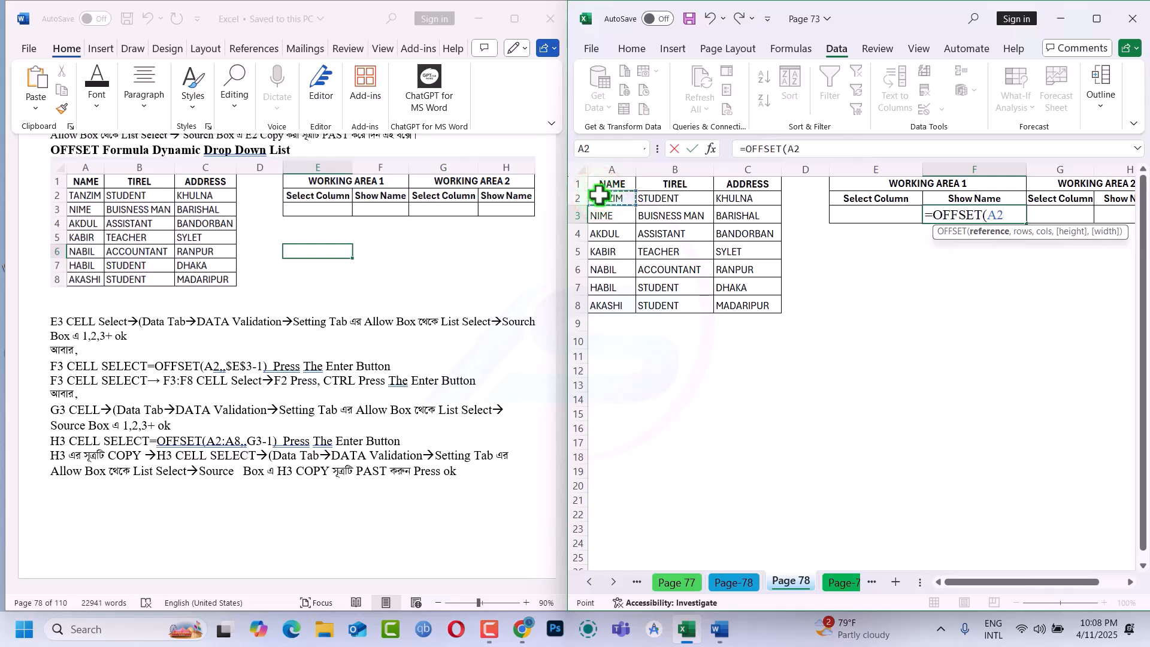
Complete the F3 formula with rows left empty and $E$3-1 as cols, and enter it
type(",")
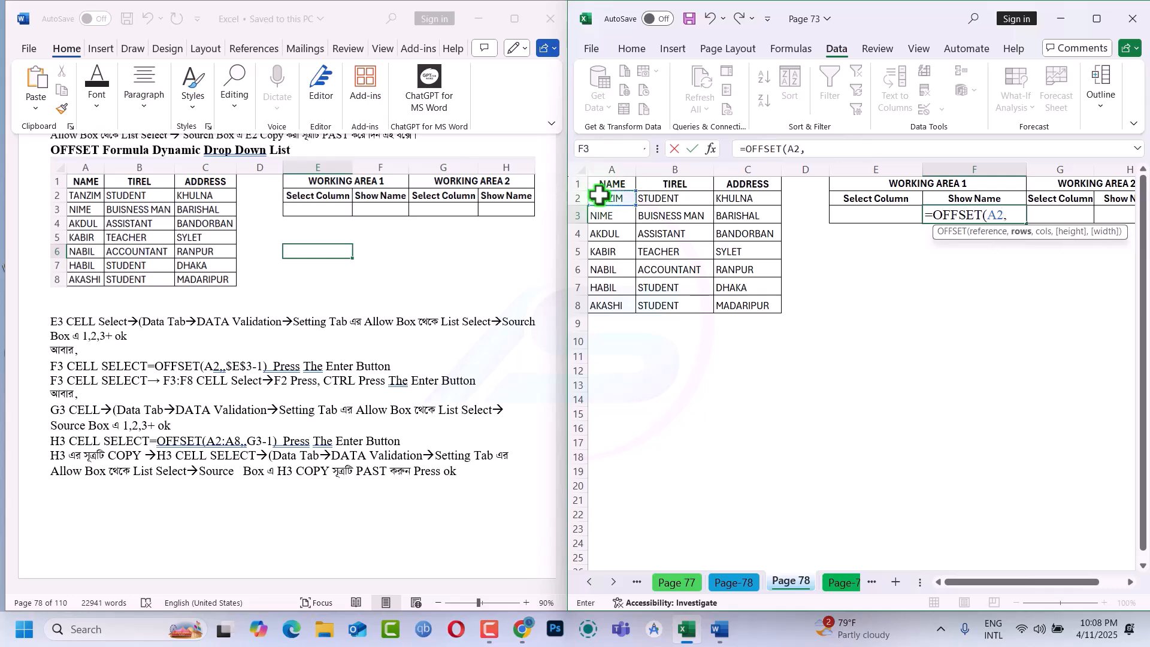
type(",")
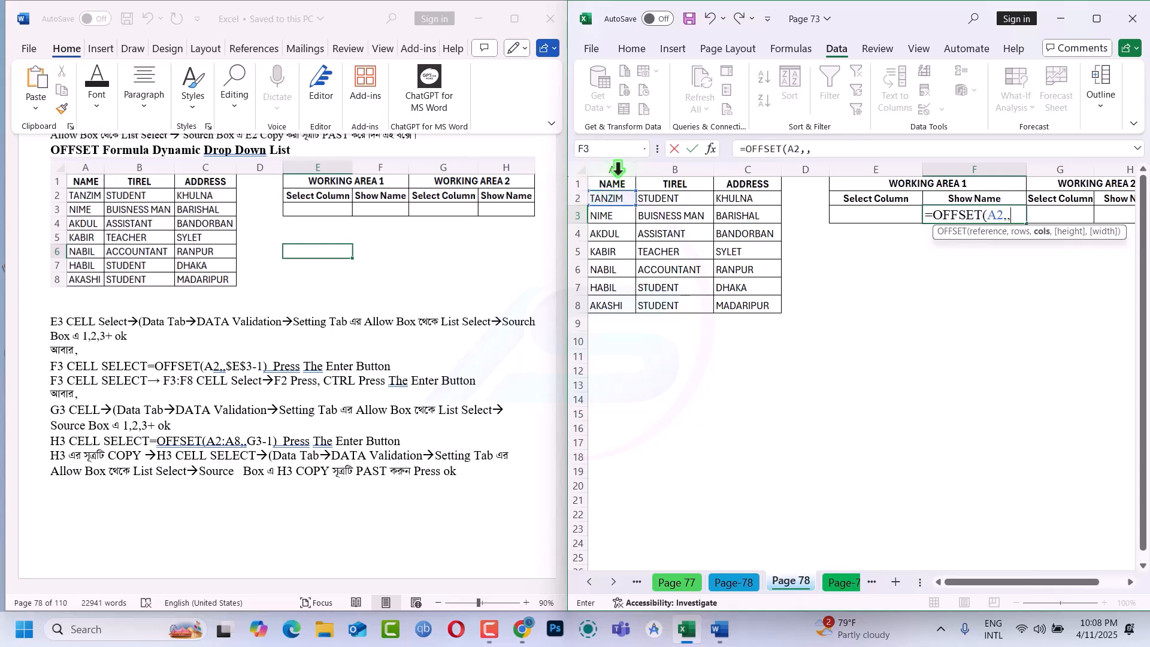
left_click(866, 214)
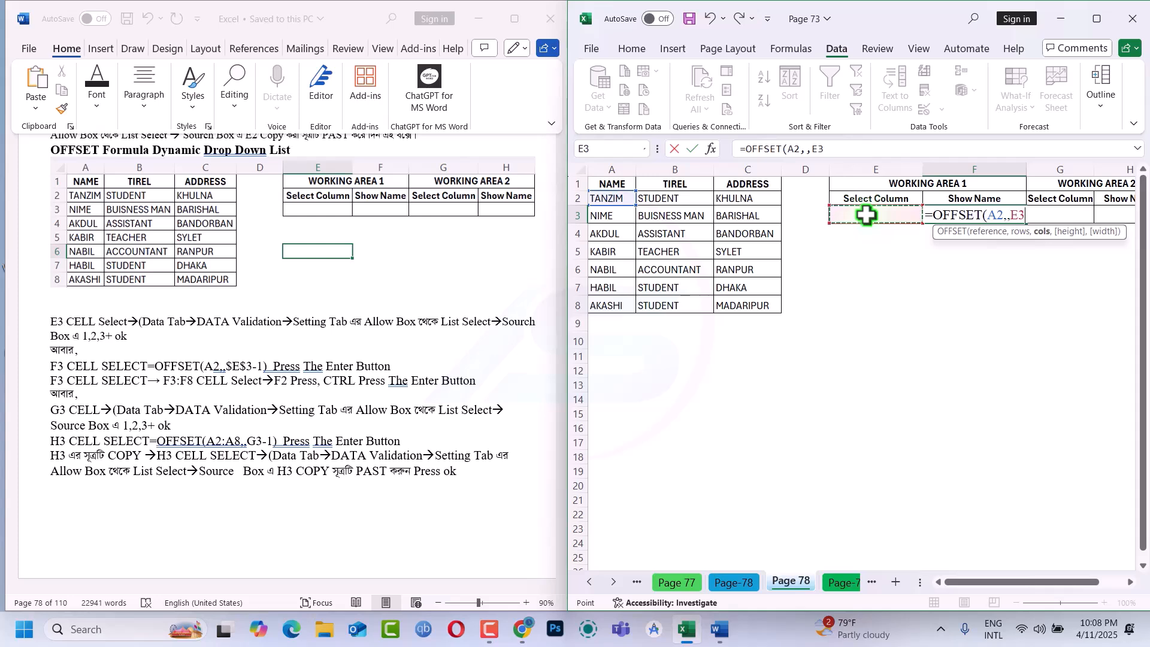
key("F3")
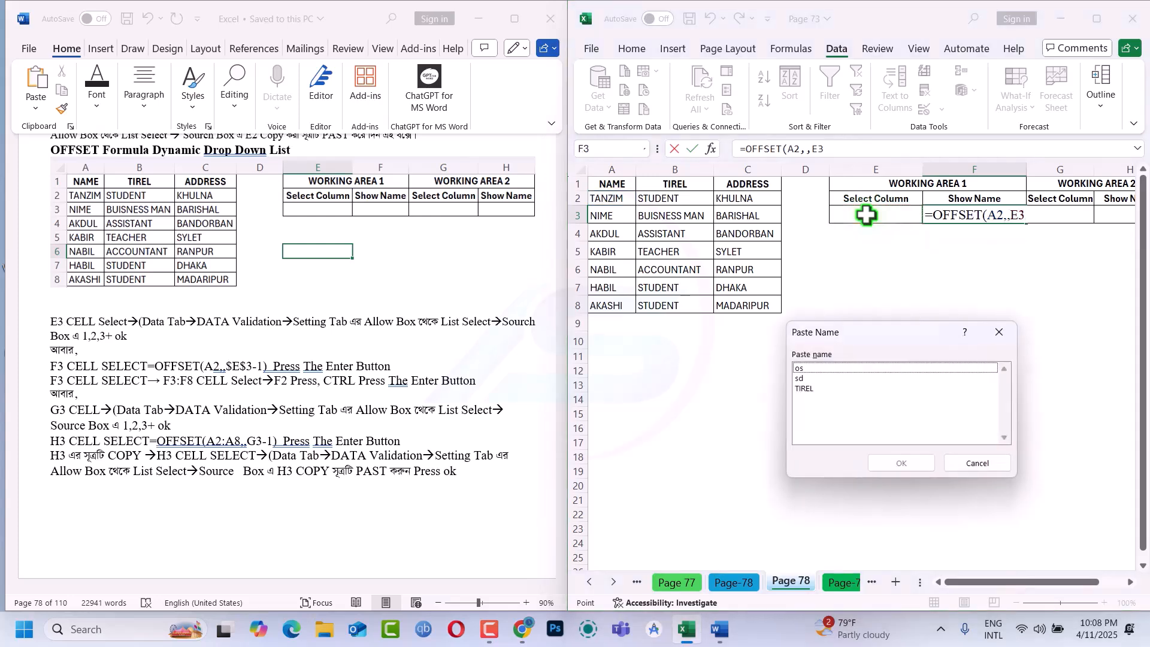
key("Escape")
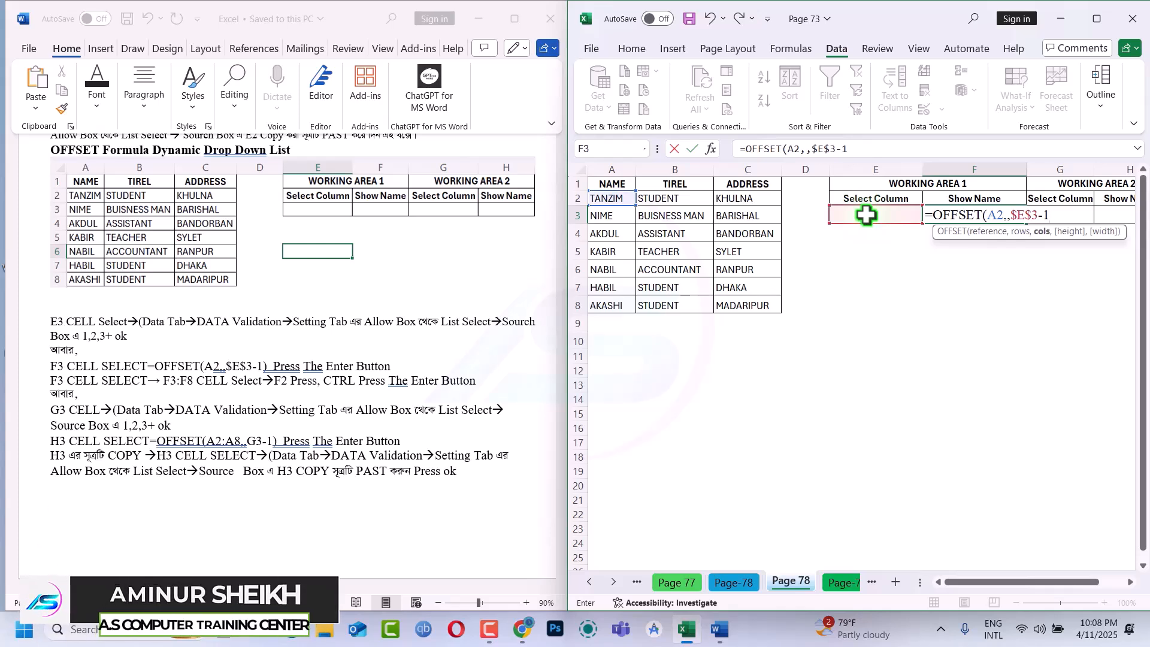
key("Return")
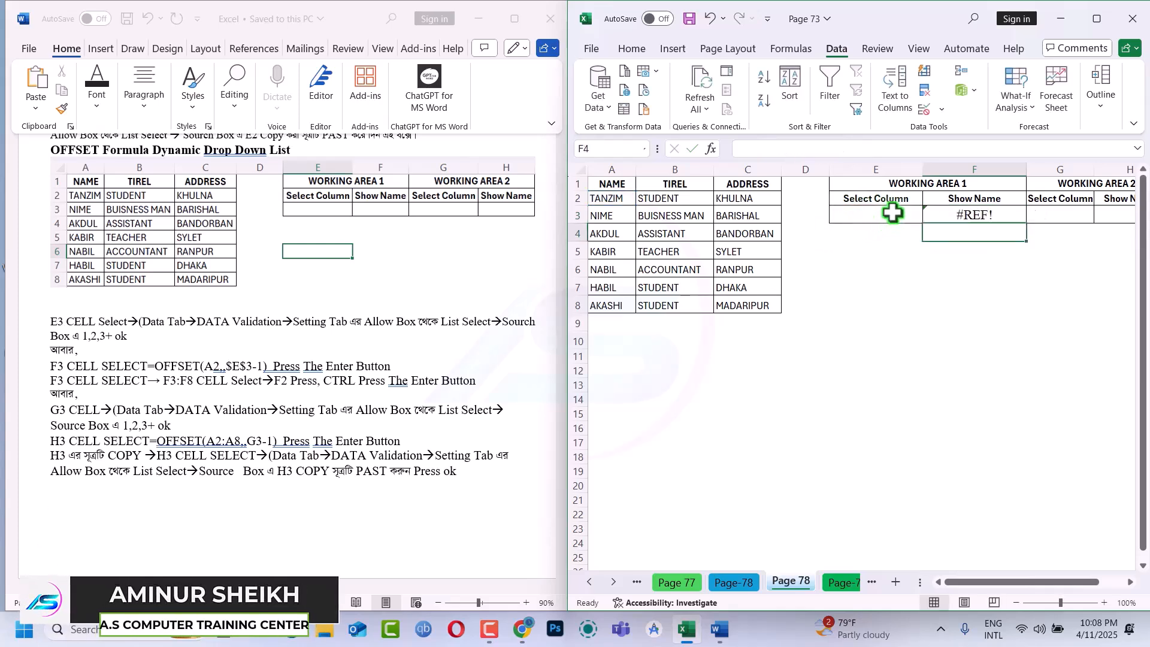
Choose 1 from the Select Column drop-down in E3
left_click(892, 213)
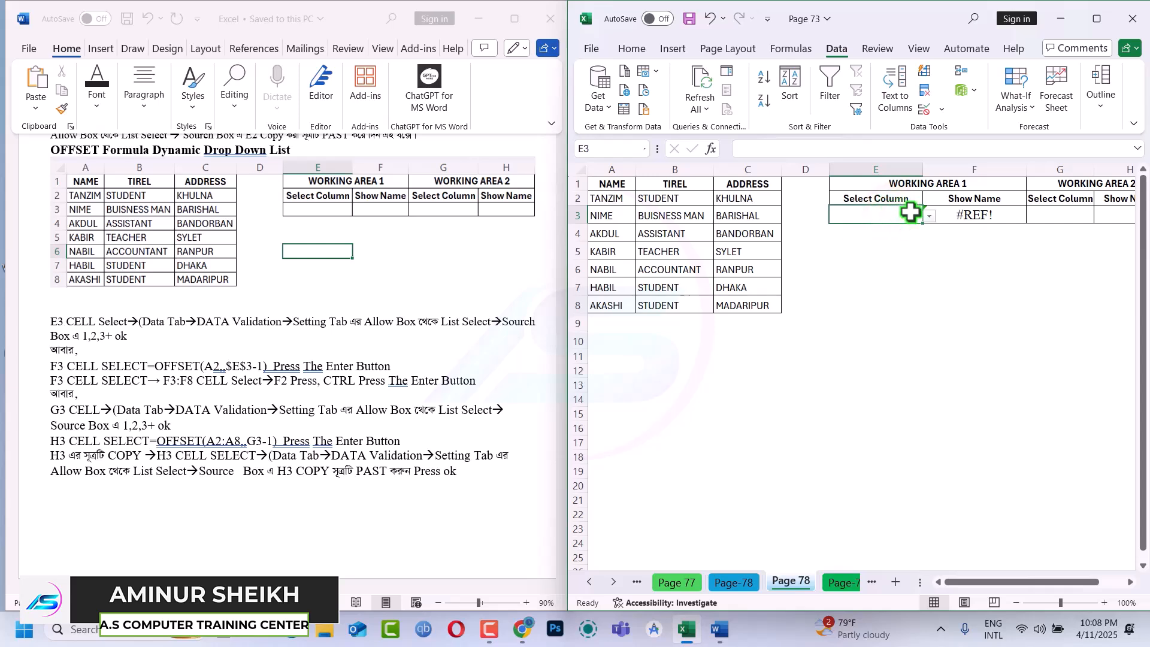
left_click(929, 214)
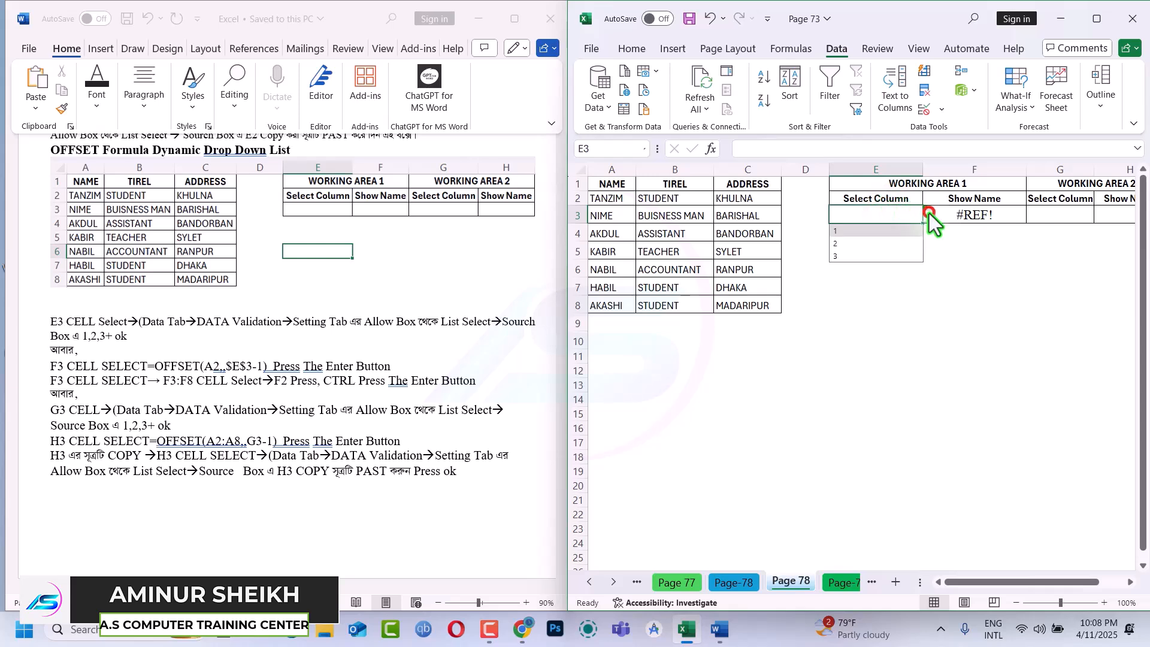
left_click(879, 232)
Copy the F3 formula and apply List data validation to F3 with =OFFSET(A2,,$E$3-1) as the source
left_click(977, 214)
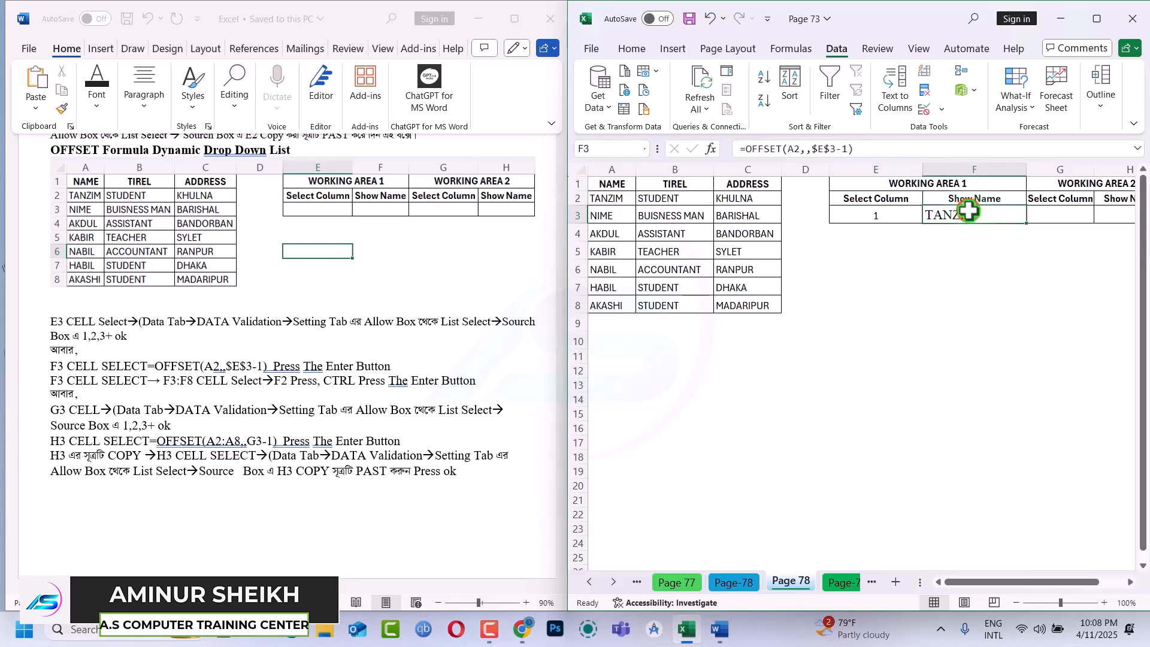
left_click_drag(858, 148, 718, 157)
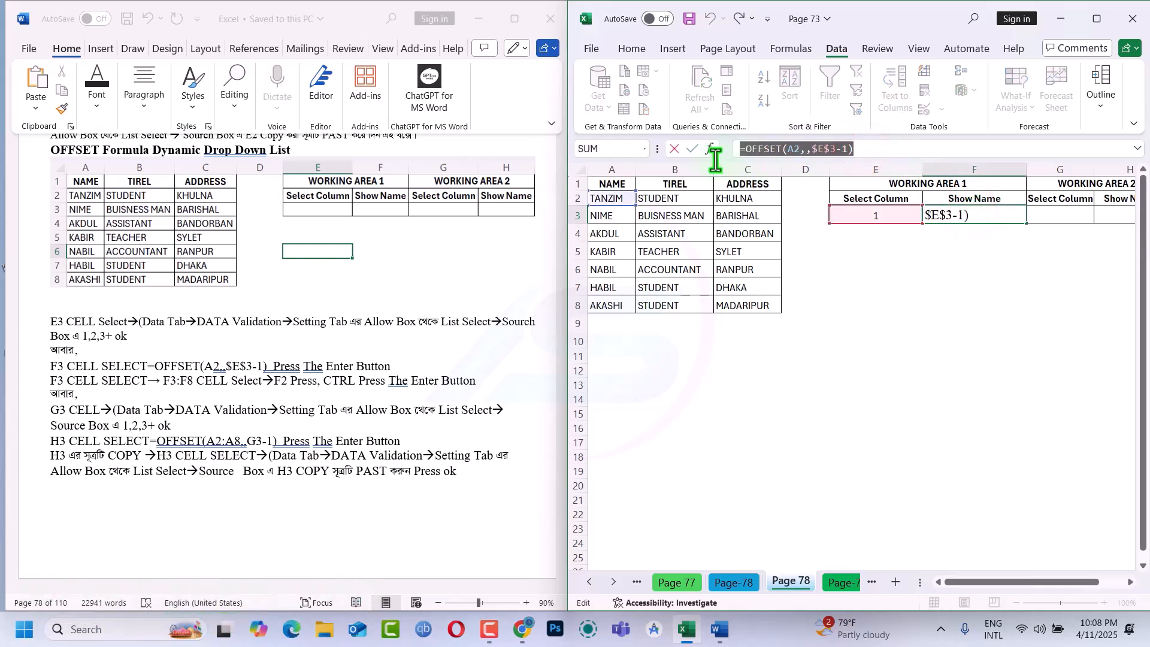
key("Escape")
key("alt+a")
key("v")
key("v")
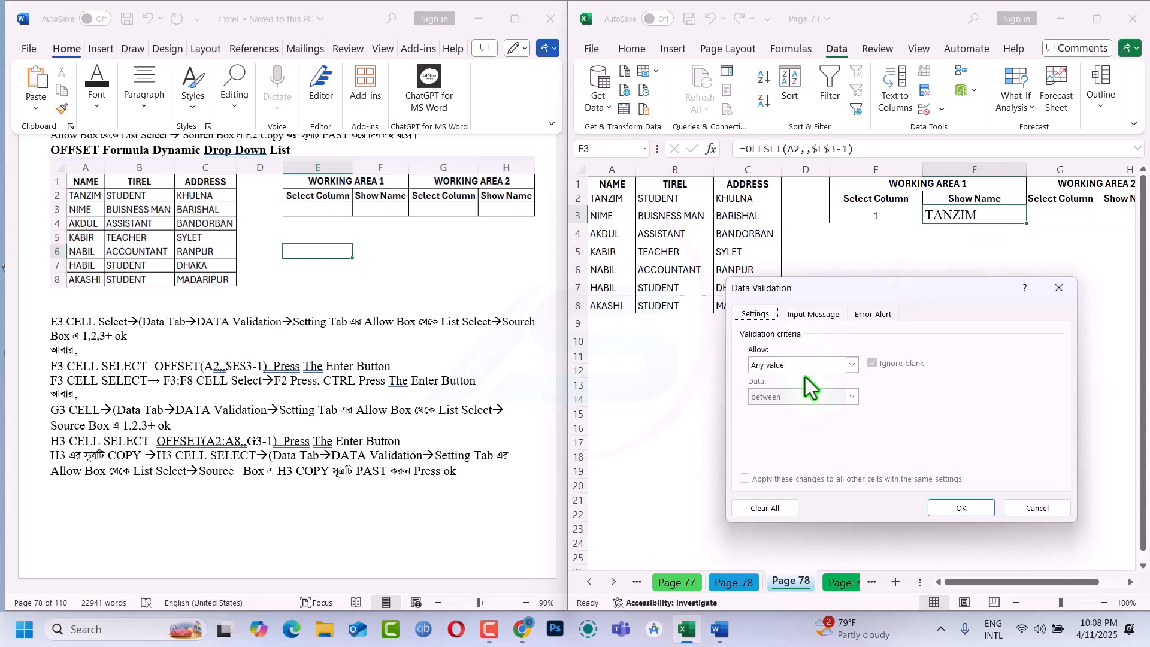
left_click(811, 371)
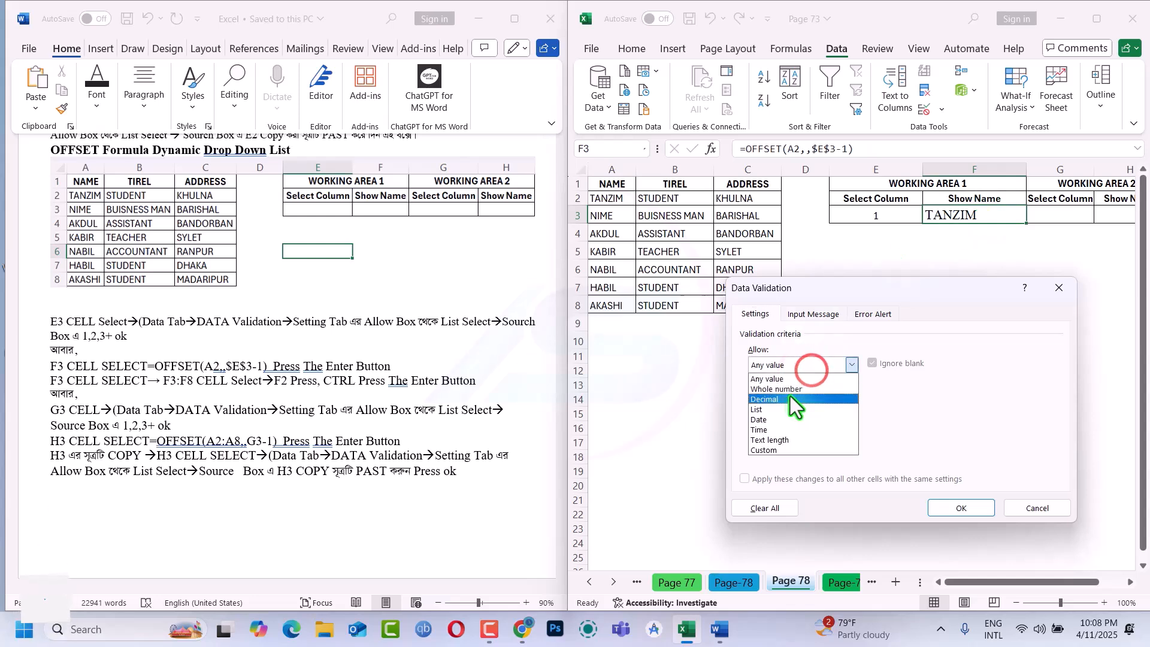
left_click(779, 409)
left_click(773, 427)
key("ctrl+v")
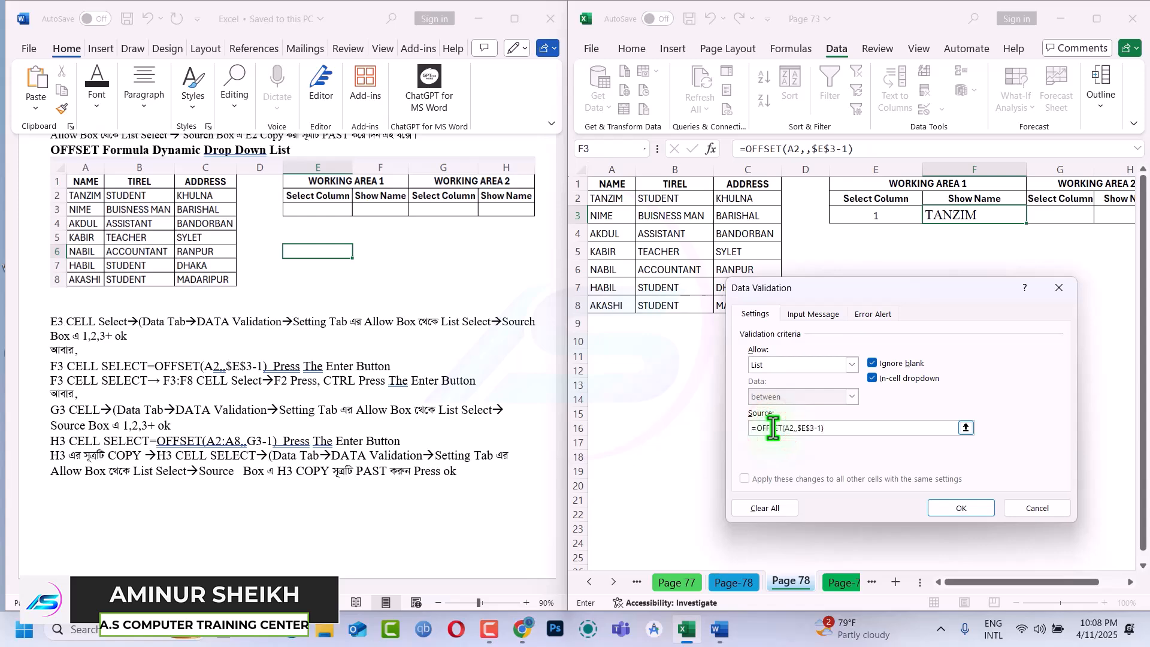
left_click(961, 508)
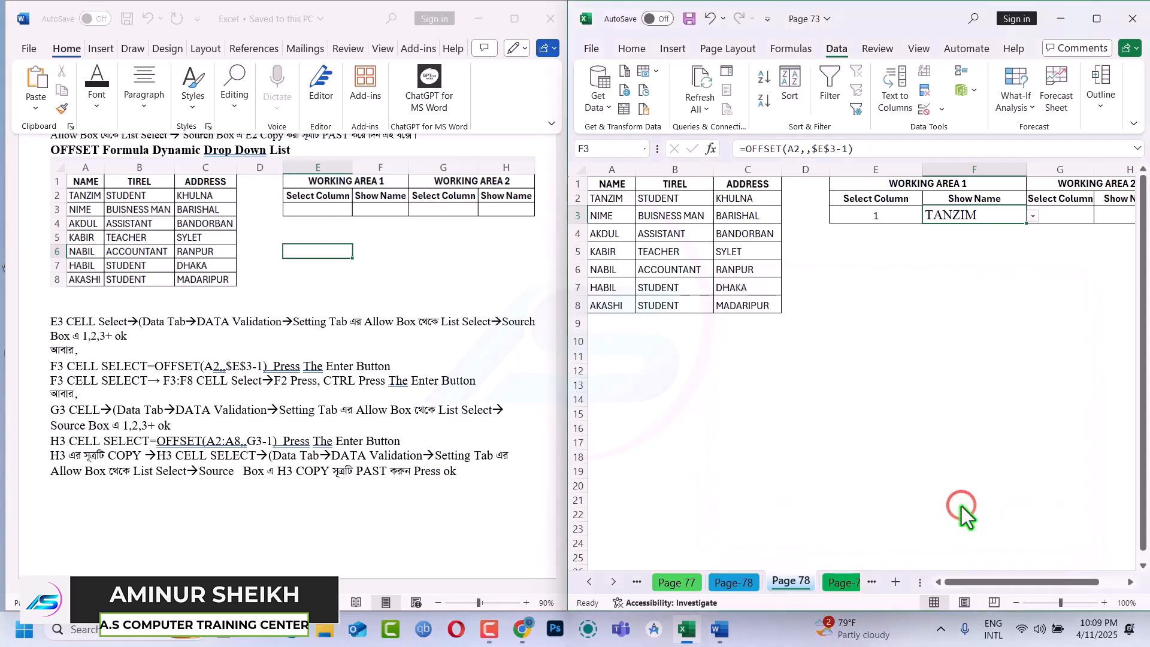
Clear F3 to check the choices in its drop-down, and undo the clearing to restore the formula
left_click(964, 235)
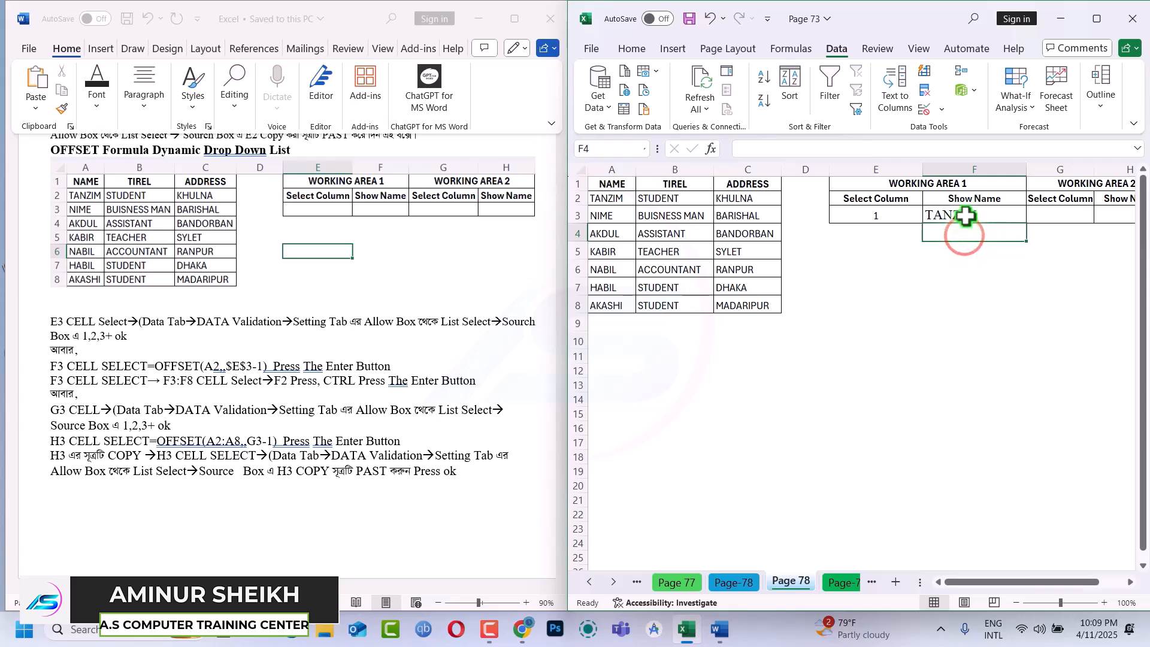
left_click(965, 216)
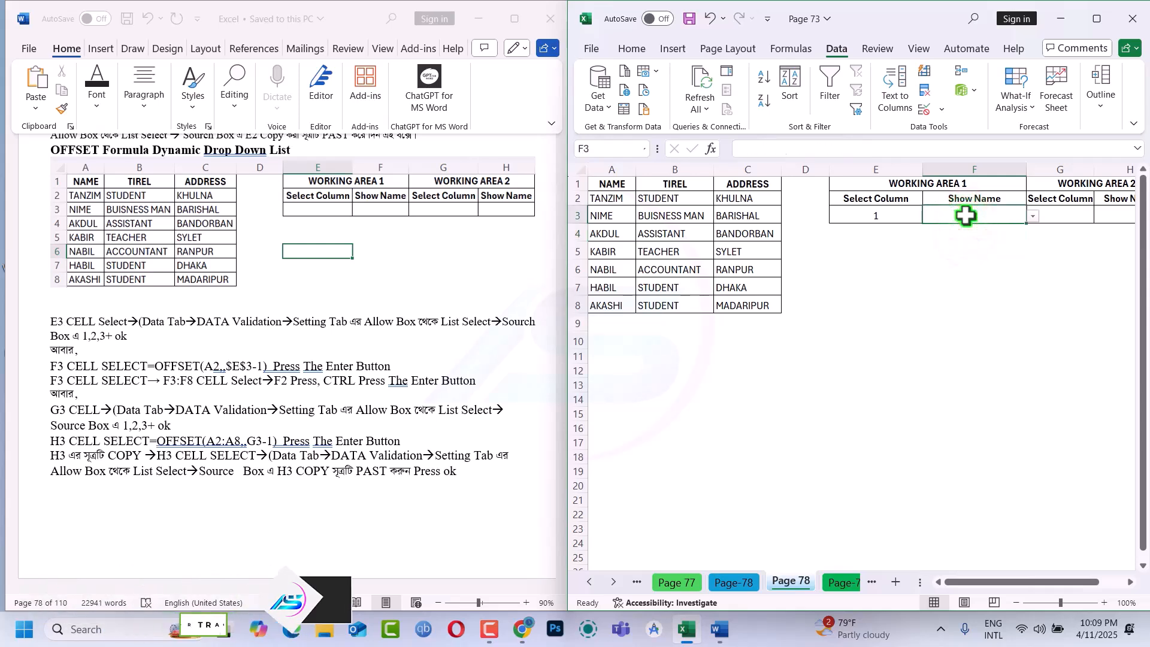
key("Delete")
left_click(985, 263)
left_click(1018, 215)
left_click(1033, 217)
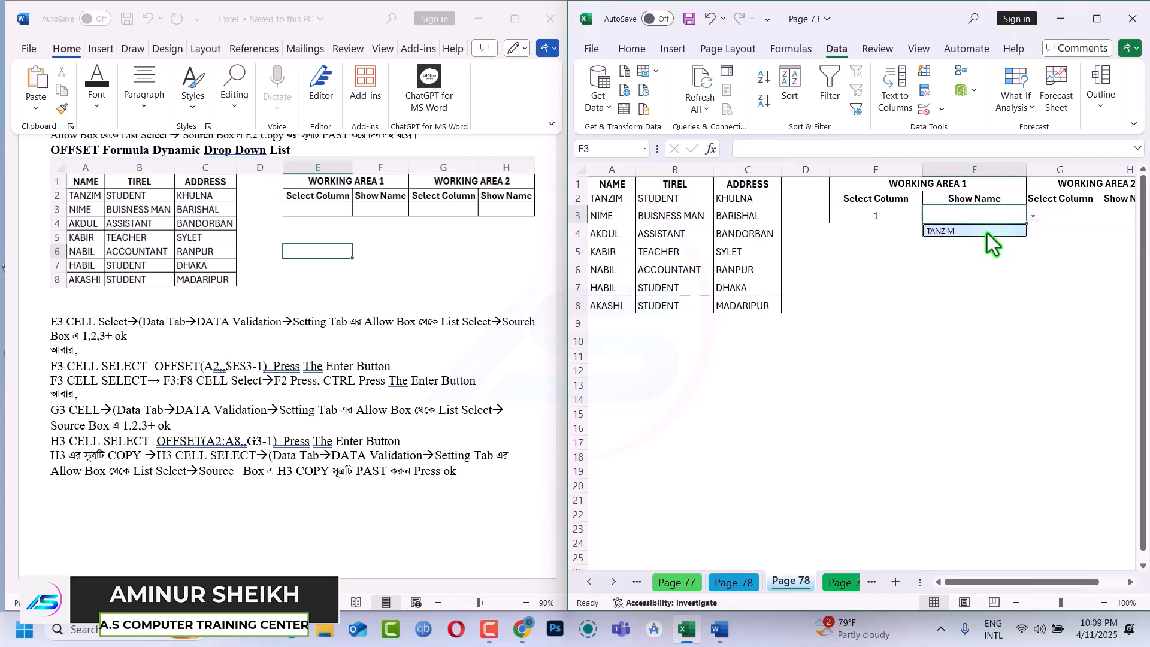
left_click(941, 208)
key("ctrl+z")
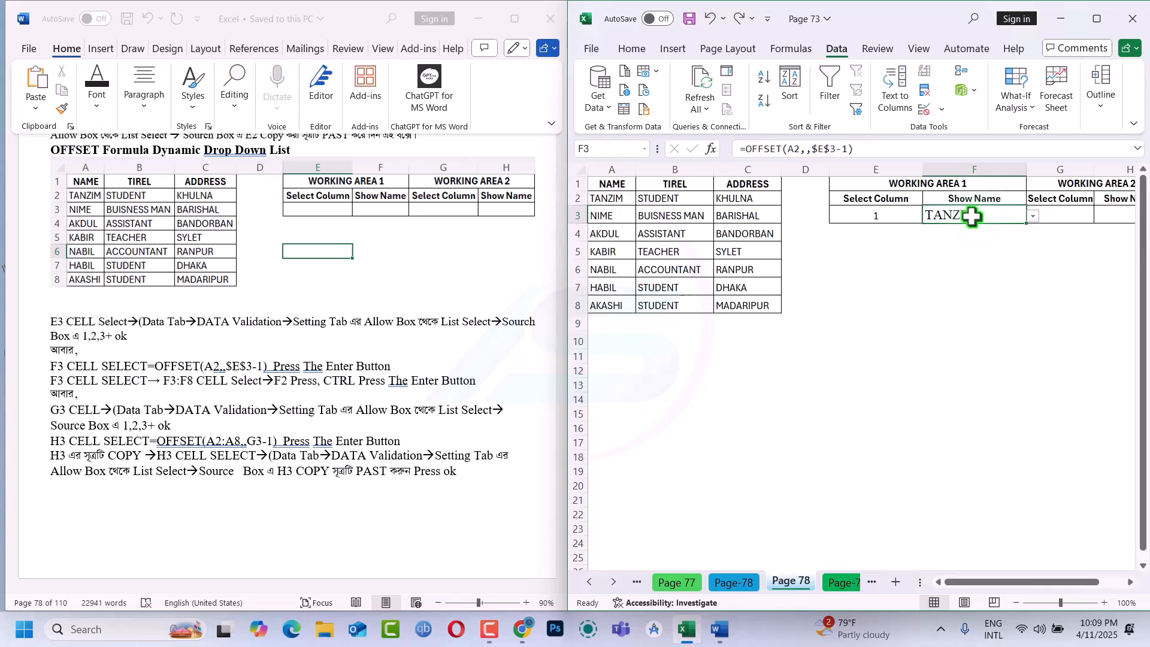
Fill the OFFSET formula from F3 into the whole range F3:F7 and check the formula in F4
left_click_drag(969, 220, 980, 284)
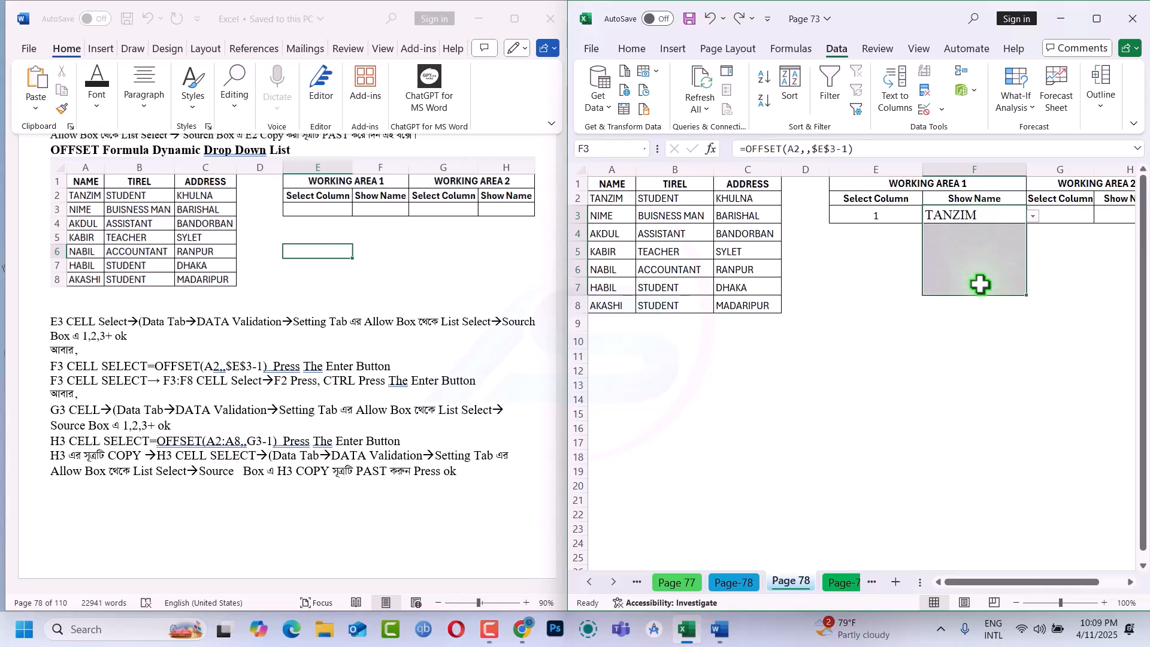
key("F2")
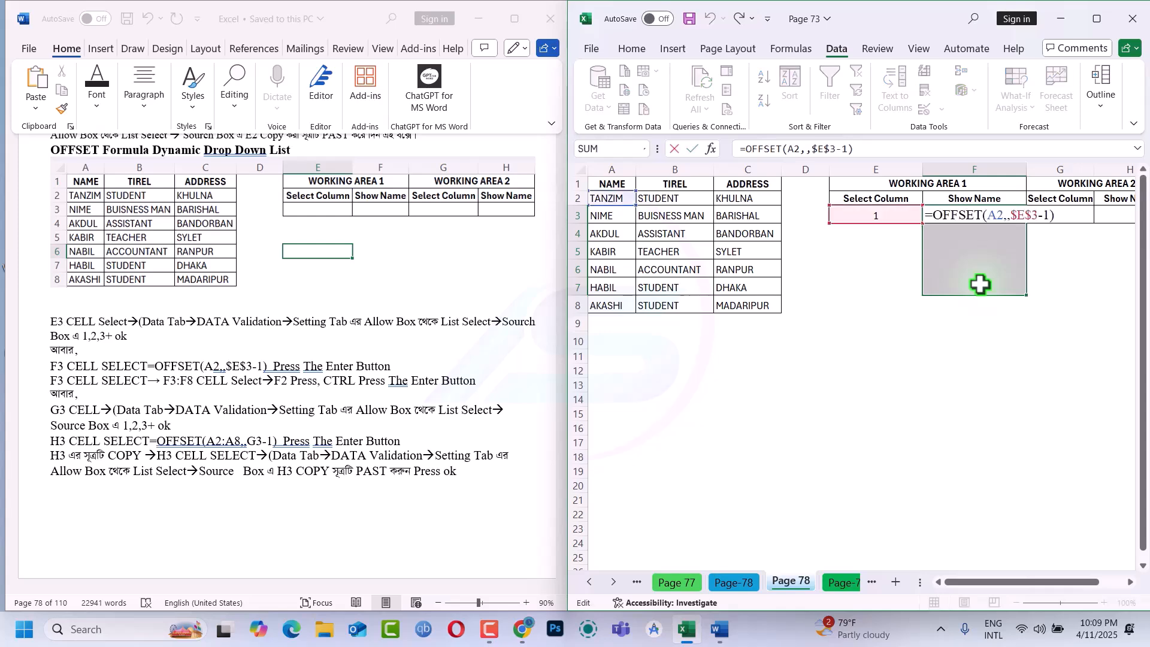
key("ctrl+Return")
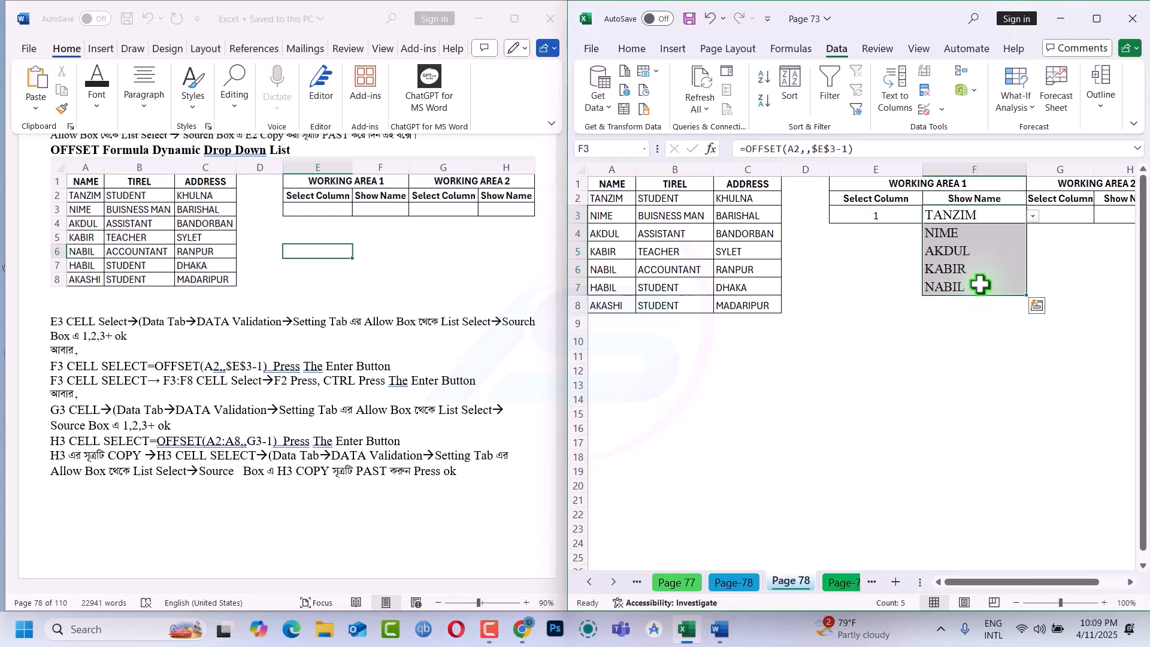
left_click(965, 240)
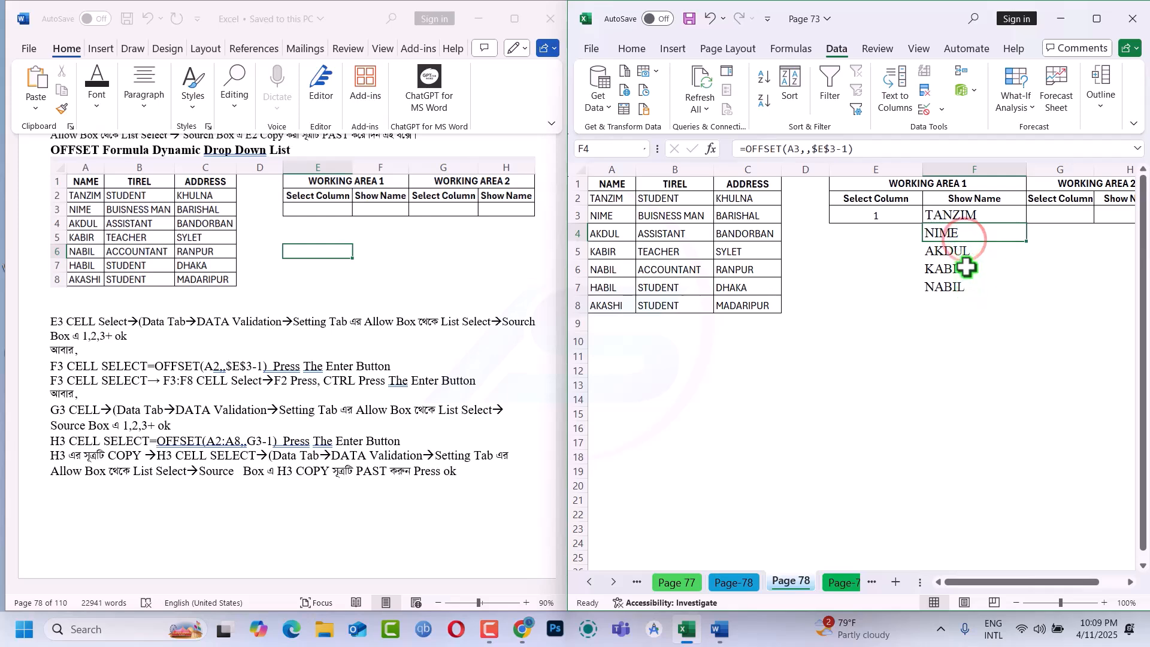
Test the Show Name list by choosing 2 and then 3 from the E3 drop-down, and select F3
left_click(883, 214)
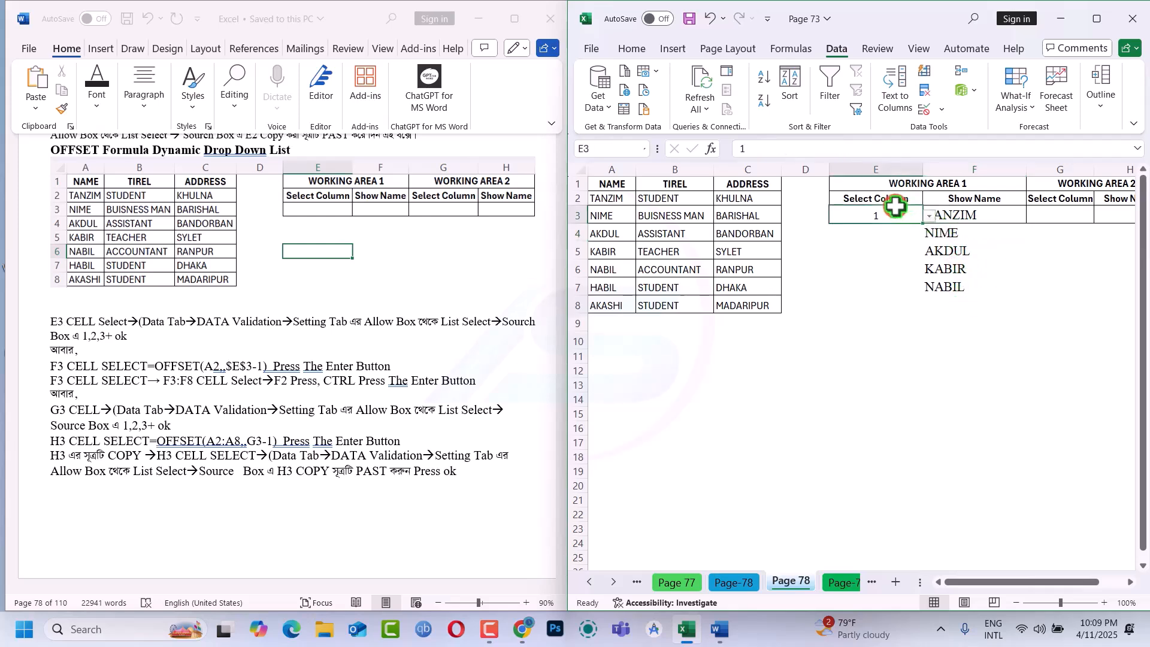
left_click(927, 217)
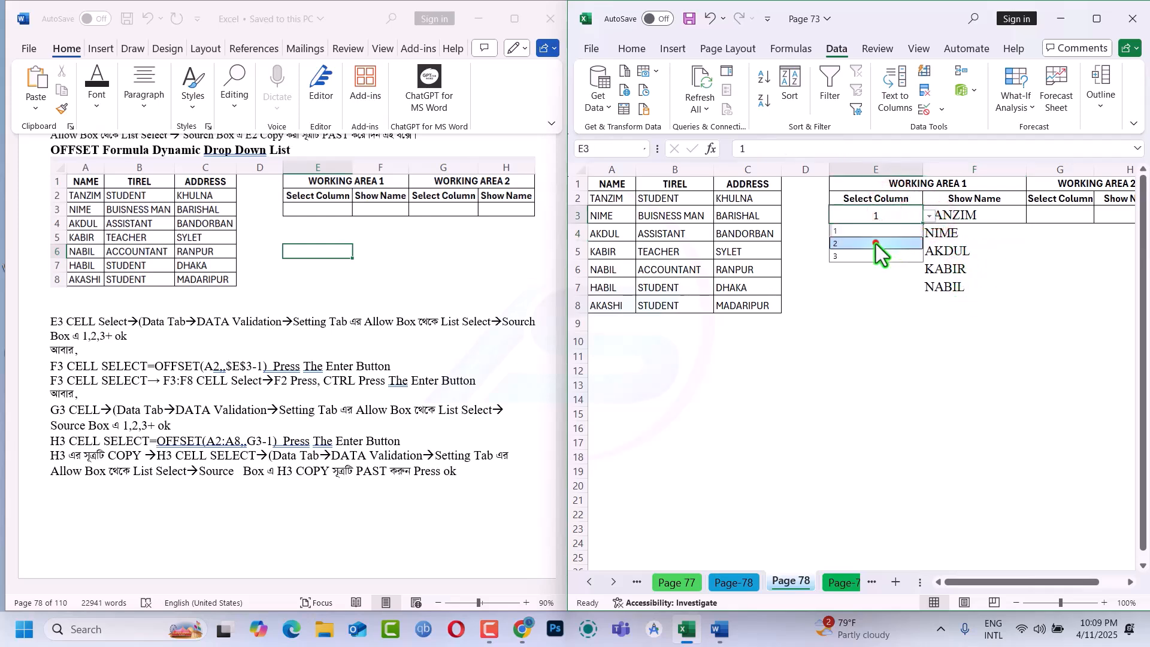
left_click(875, 242)
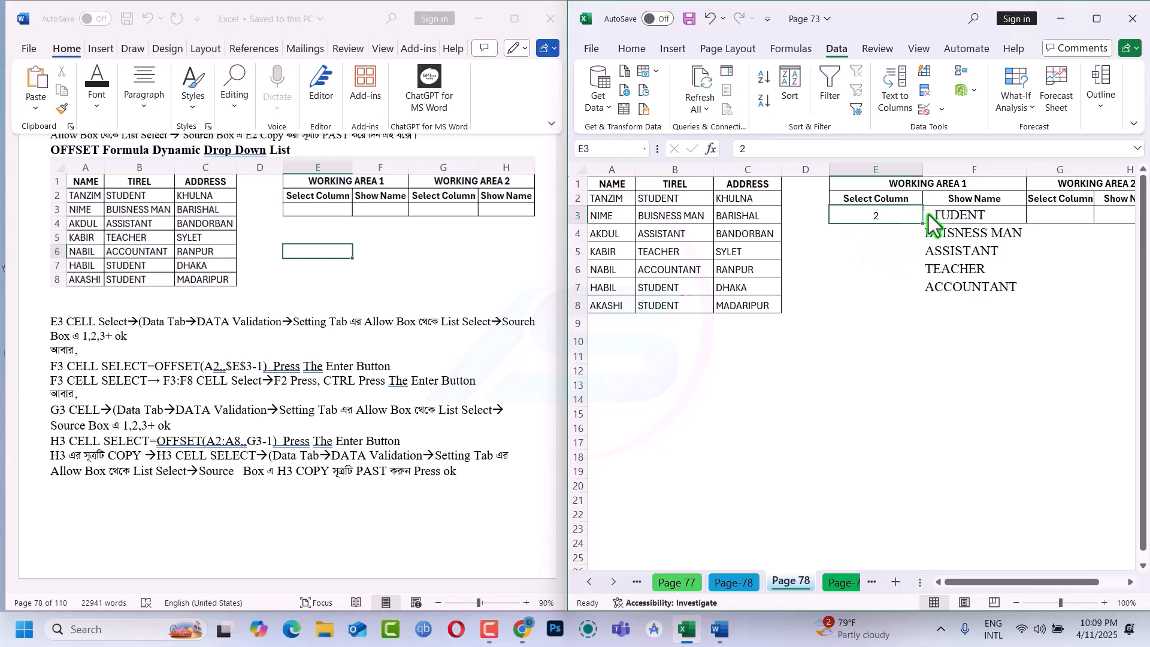
left_click(928, 214)
left_click(876, 256)
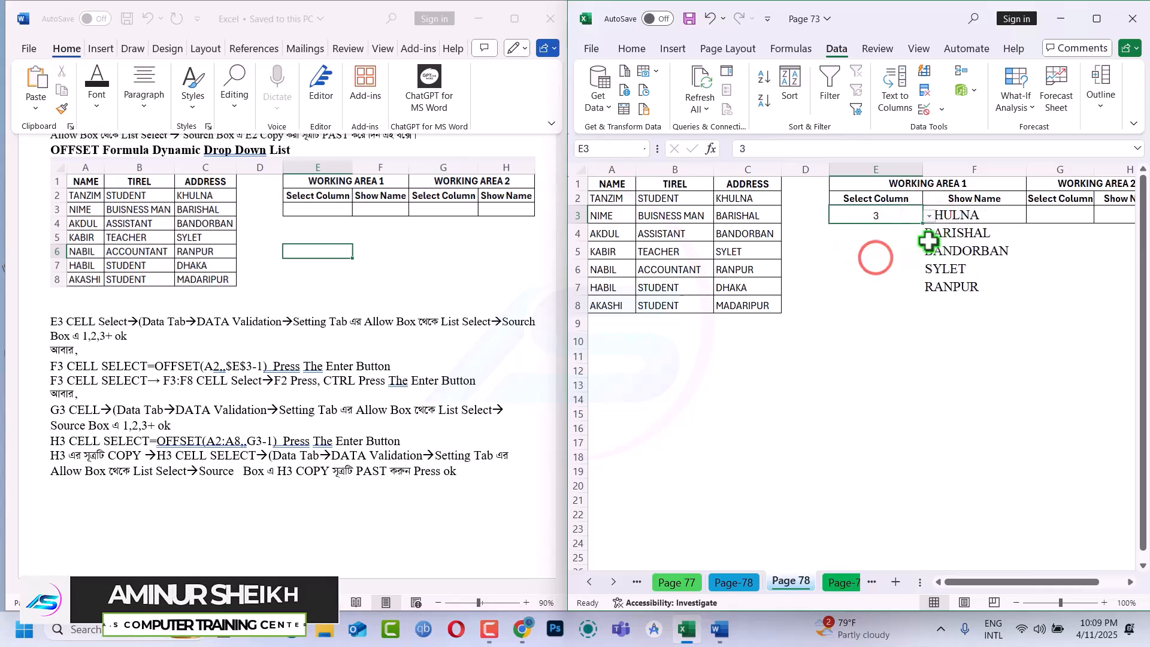
left_click(968, 215)
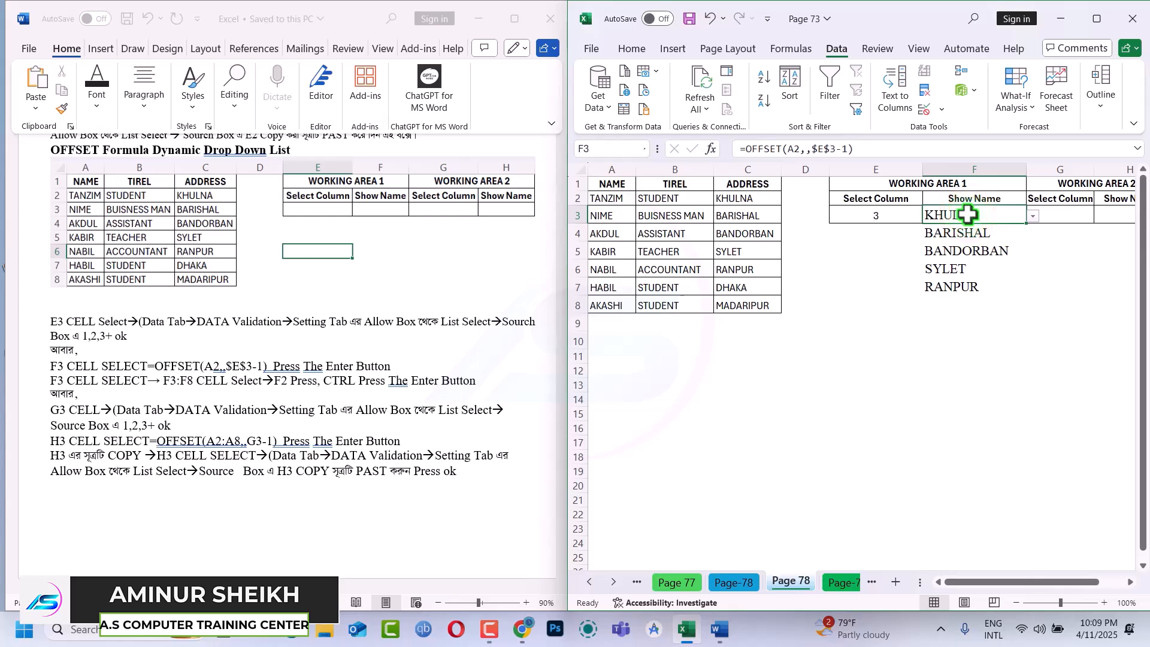
Clear all data validation settings from the Show Name cell F3
left_click(919, 117)
left_click(773, 510)
left_click(950, 506)
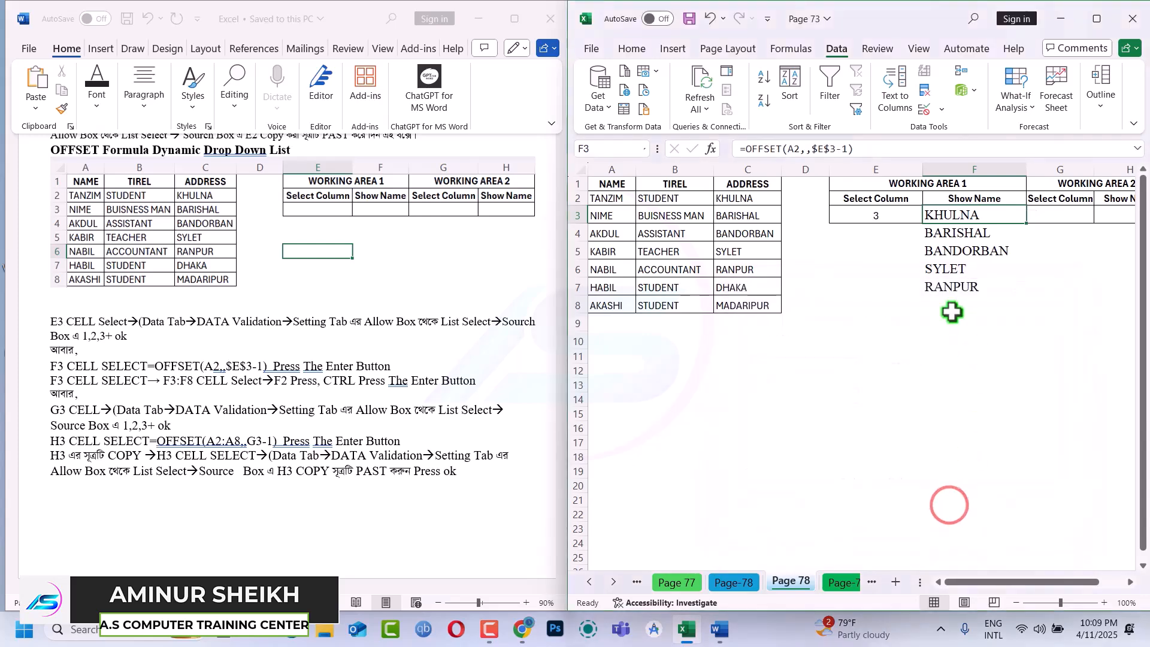
Test the Working Area 1 list by choosing 1 in E3, checking the formula in F5, and choosing 3 in E3
left_click(888, 219)
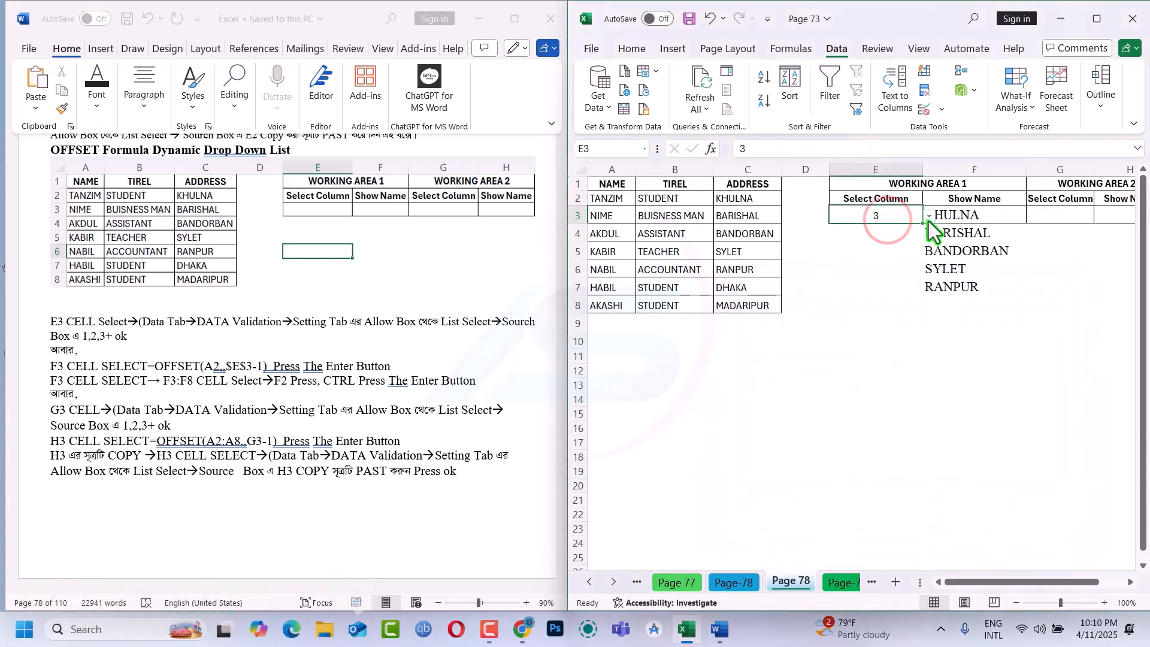
left_click(929, 219)
left_click(852, 231)
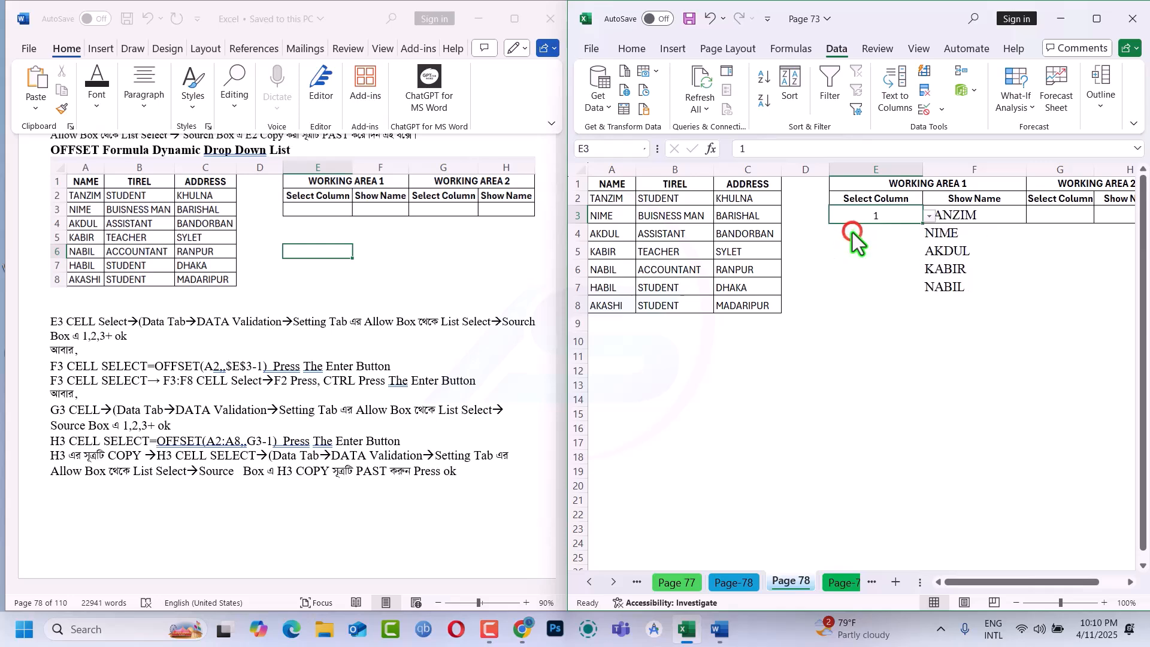
left_click(961, 251)
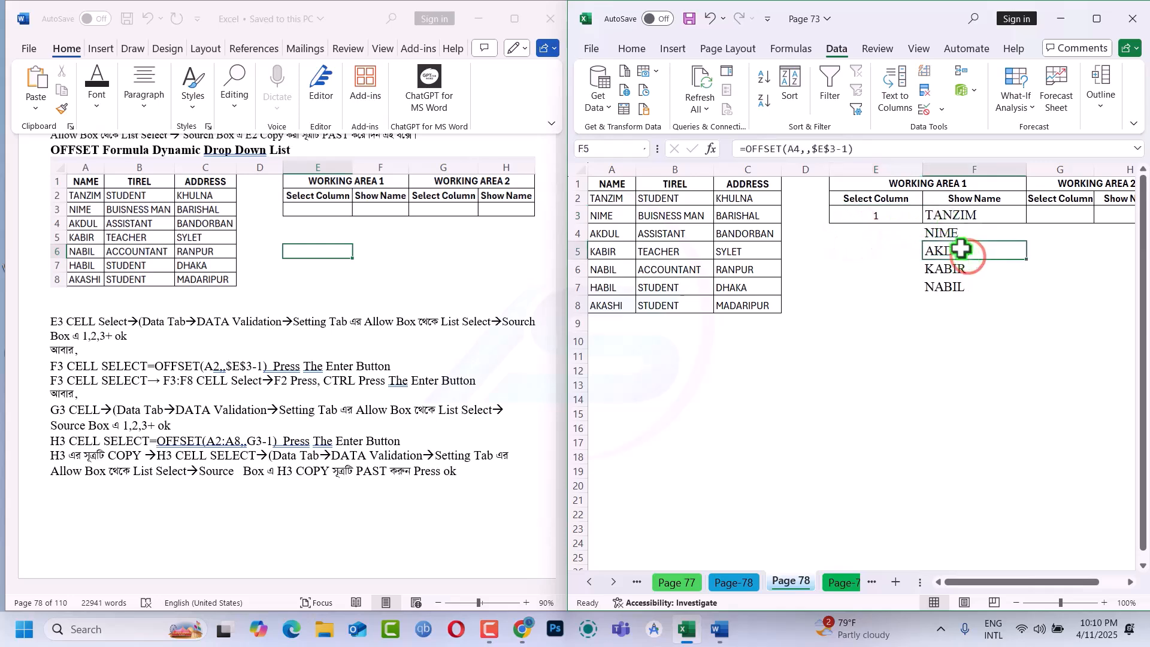
left_click(878, 206)
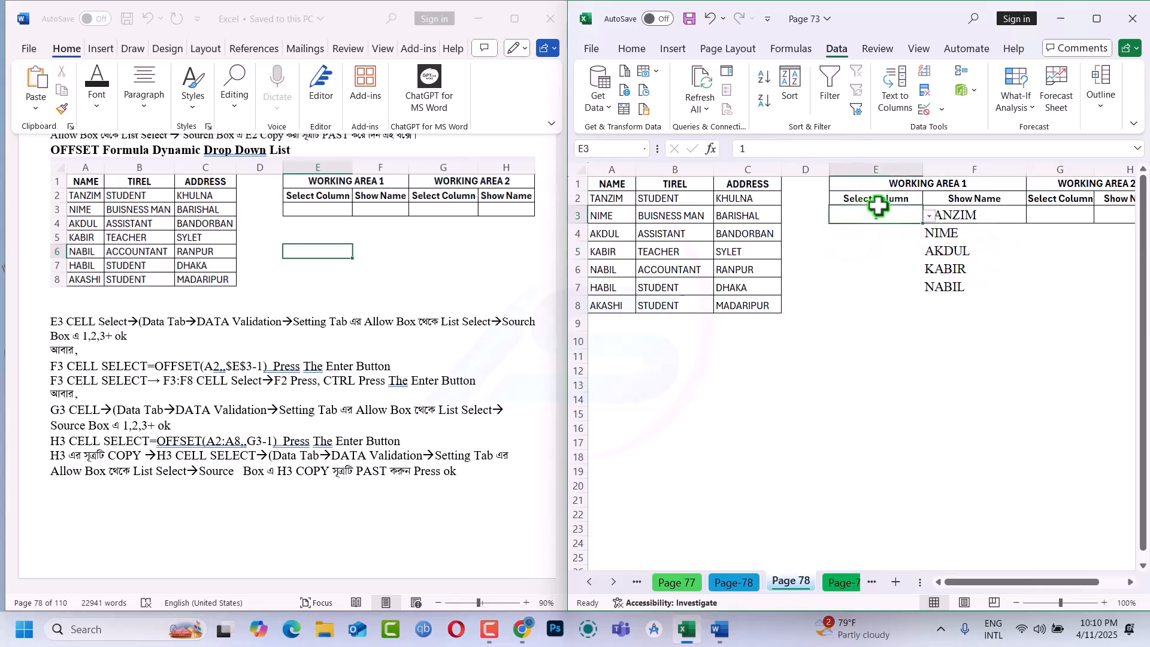
left_click(928, 216)
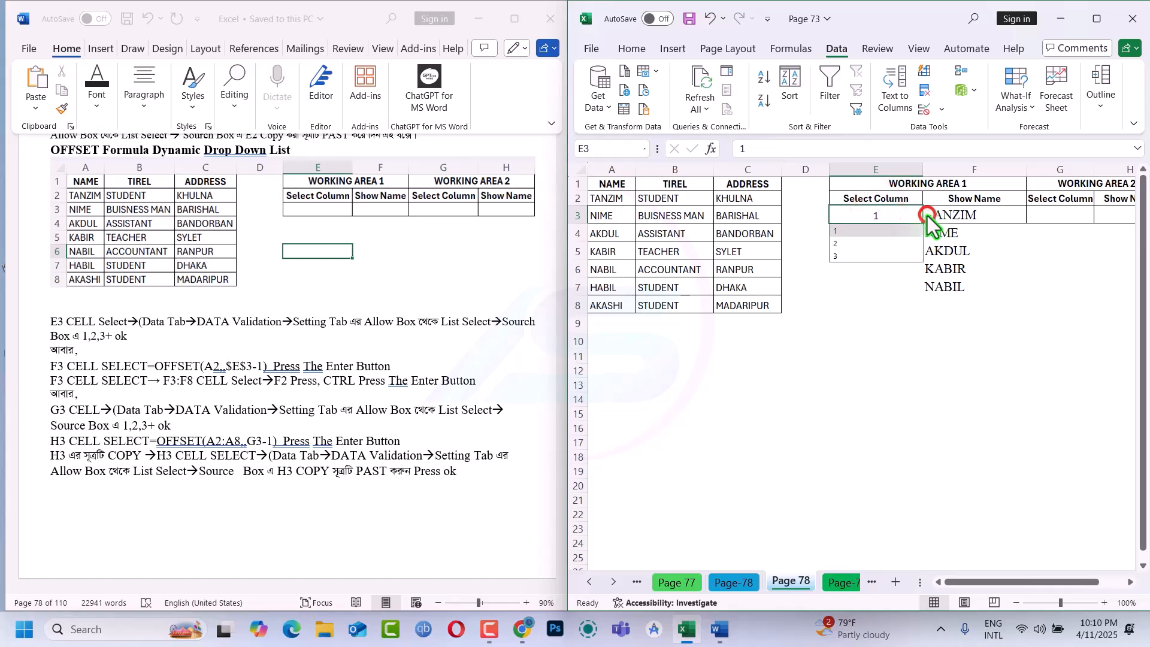
left_click(853, 258)
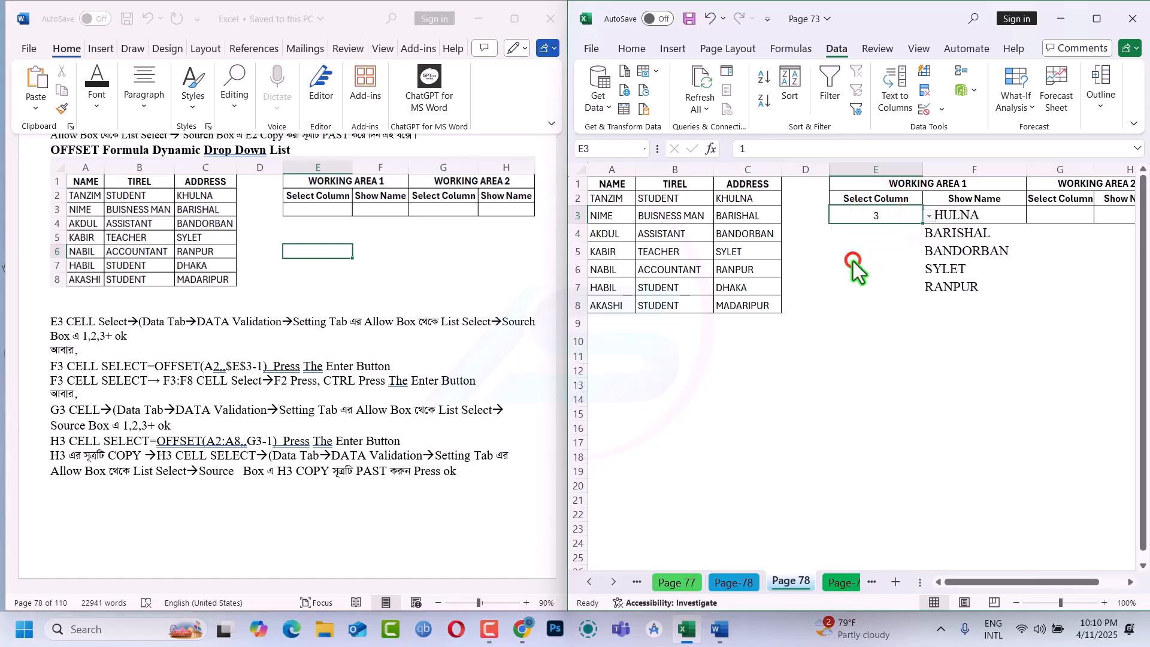
Start an OFFSET formula in H3 under Working Area 2 with A2:A8 as its reference, maximizing the window to reach the range
left_click(1128, 583)
left_click(1128, 583)
left_click(1128, 583)
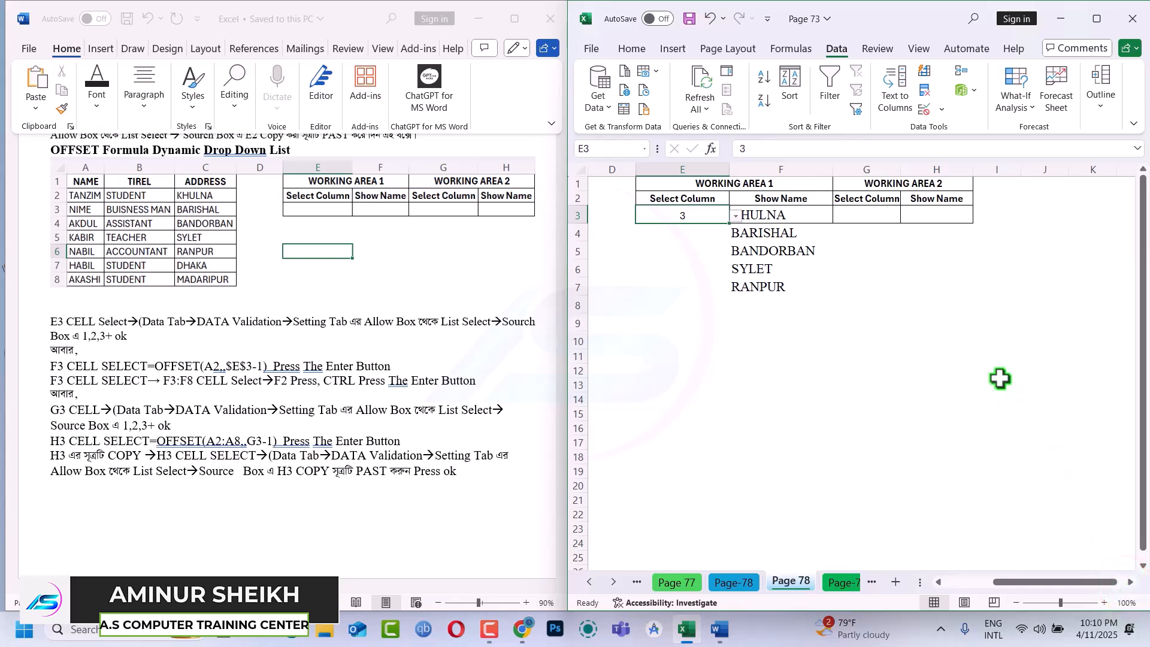
left_click(878, 202)
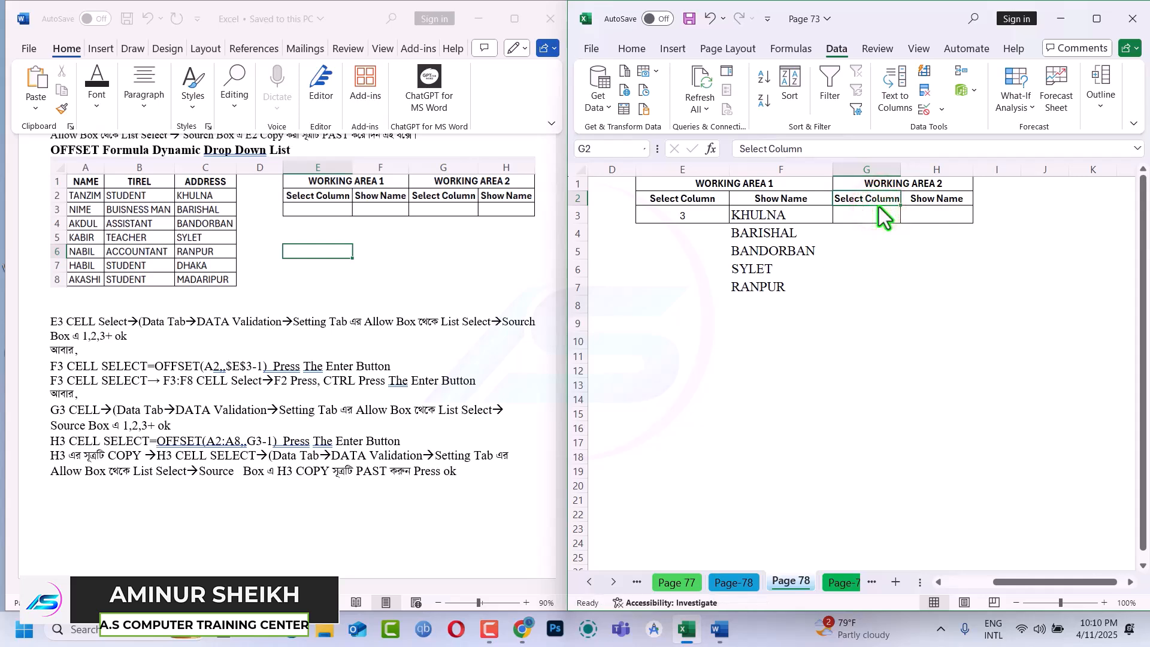
left_click(873, 216)
left_click(943, 216)
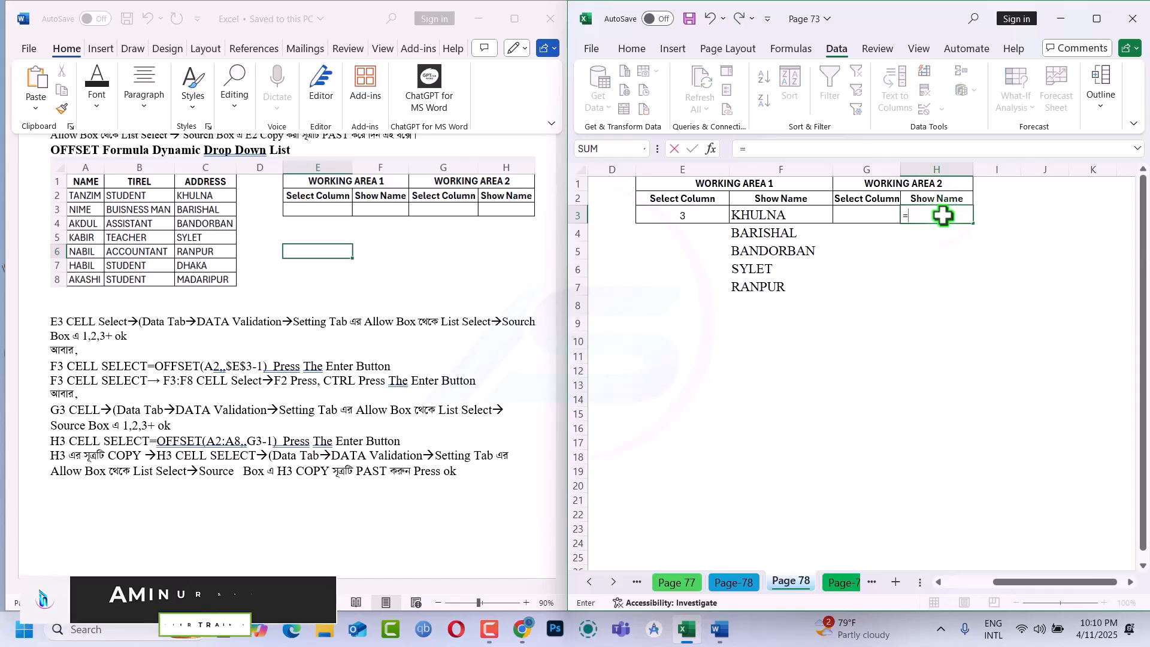
type("=of")
key("Tab")
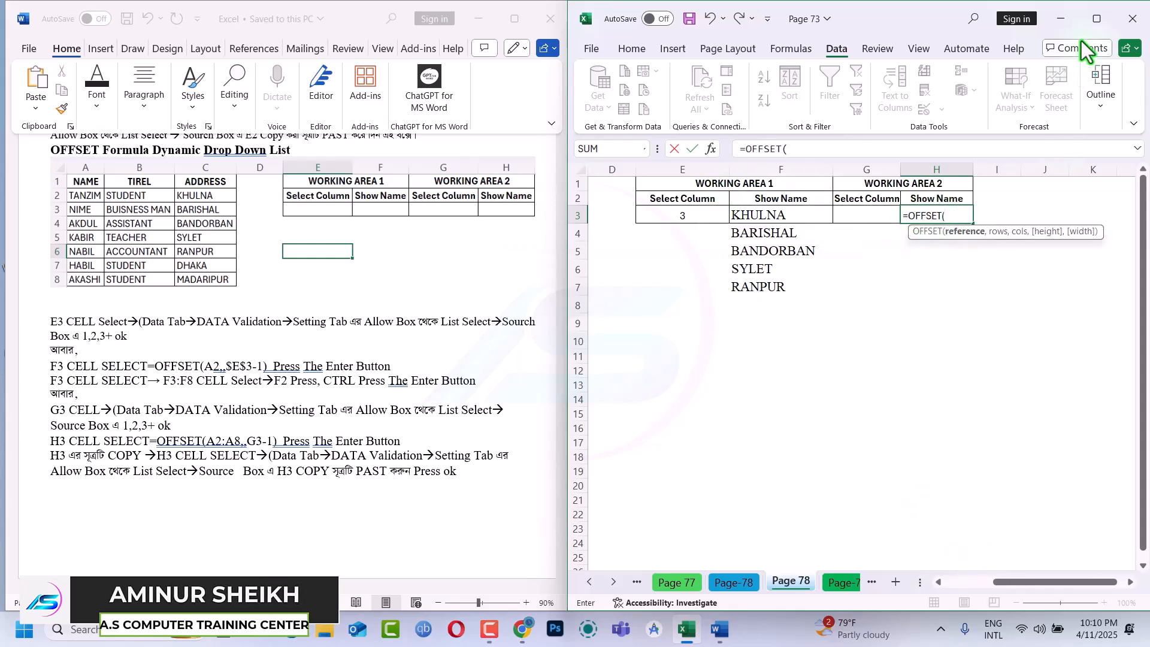
mouse_move(1087, 19)
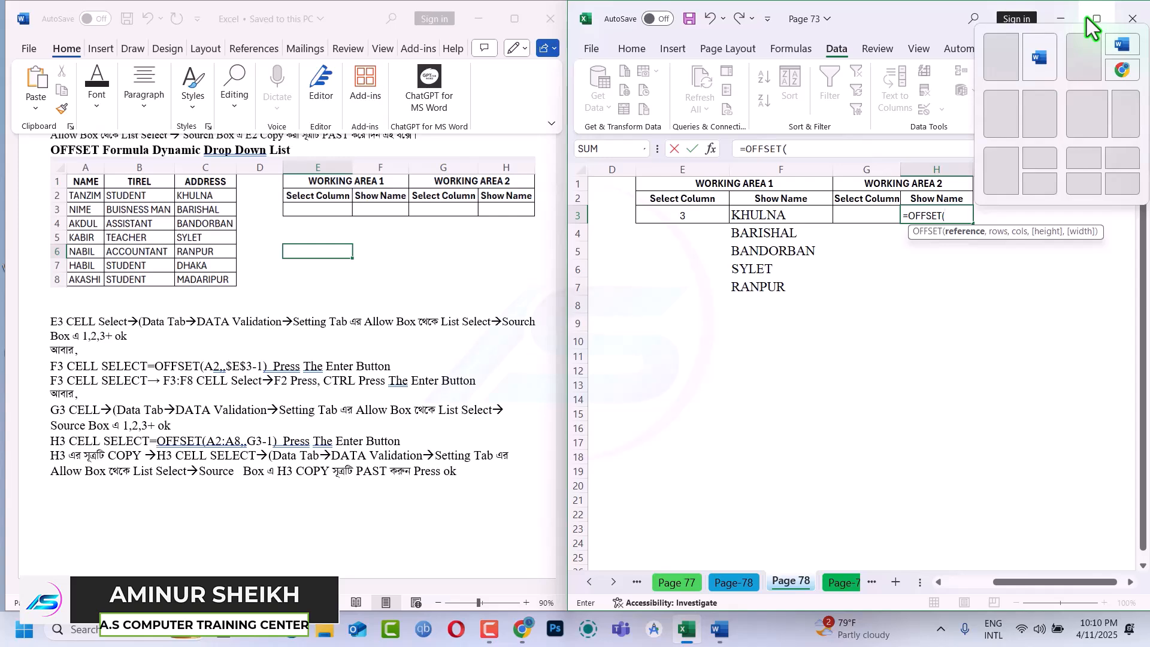
left_click(1087, 18)
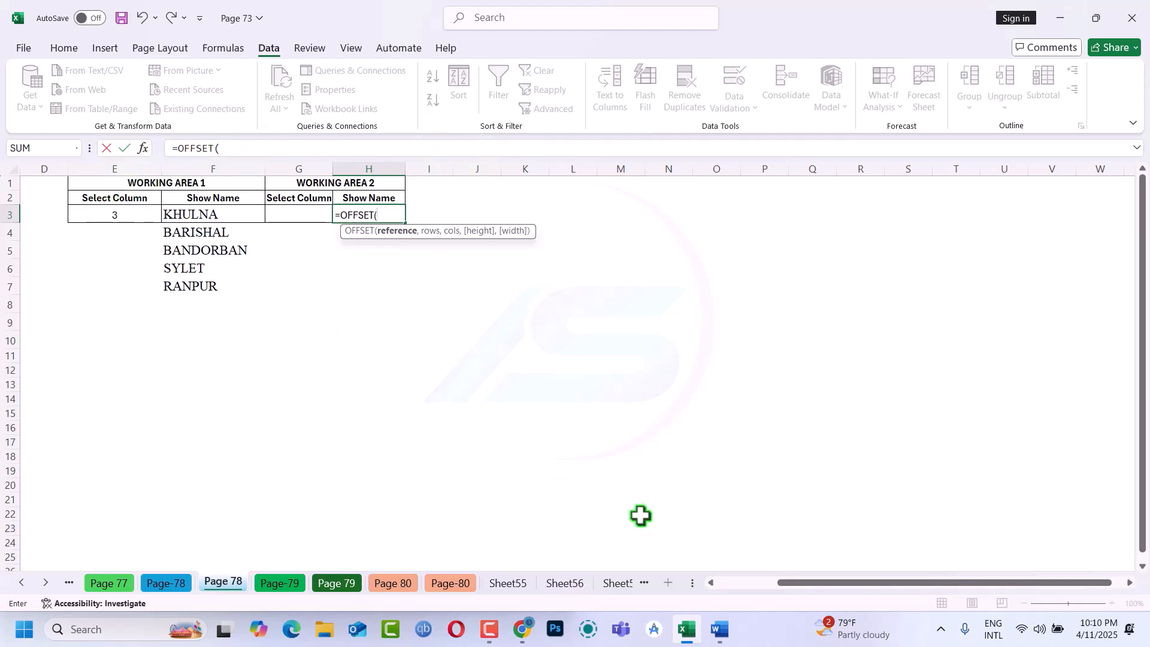
left_click(711, 582)
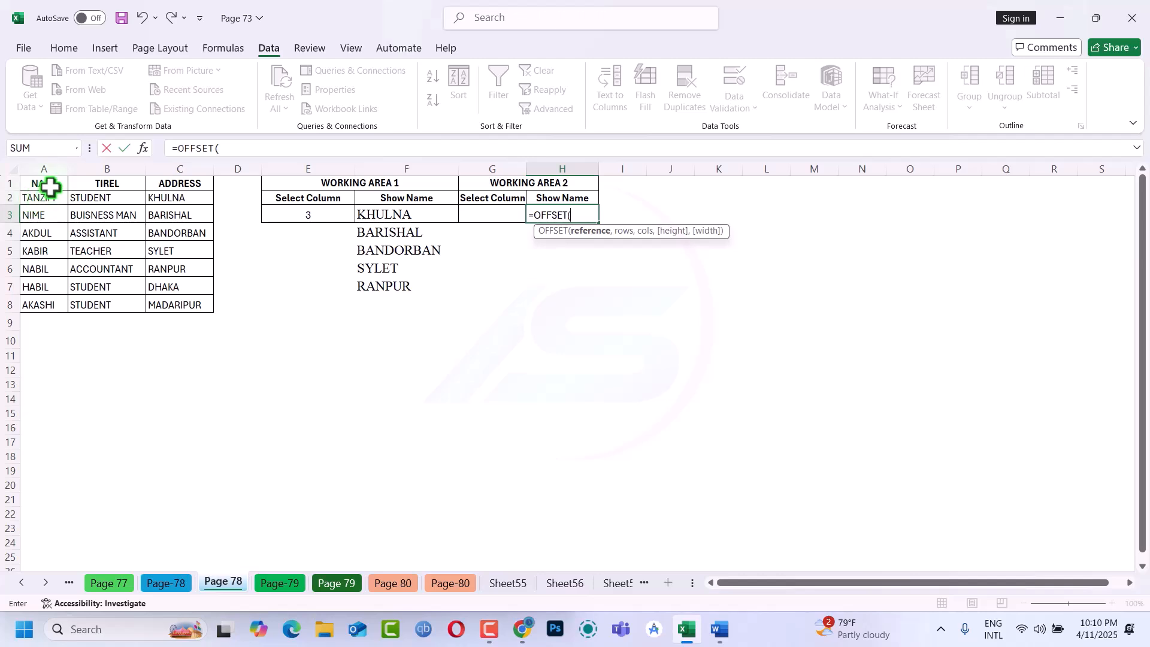
left_click_drag(45, 203, 54, 301)
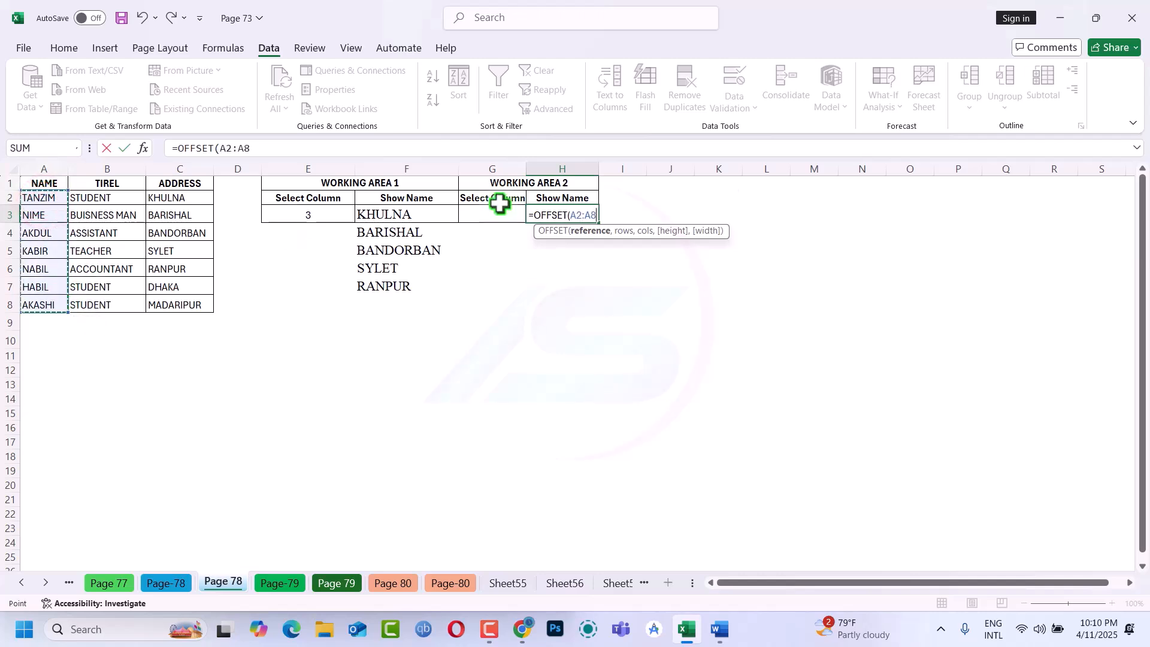
Restore the side-by-side window size and complete the H3 formula as =OFFSET(A2:A8,,G3-1)
left_click(1096, 18)
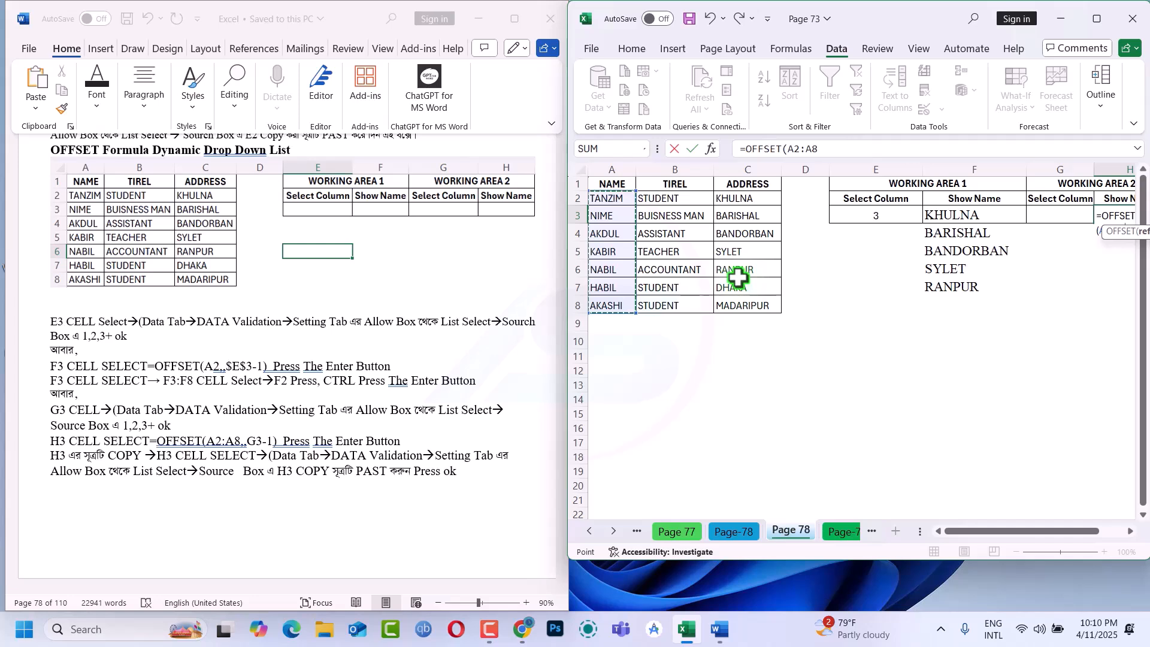
type(",,")
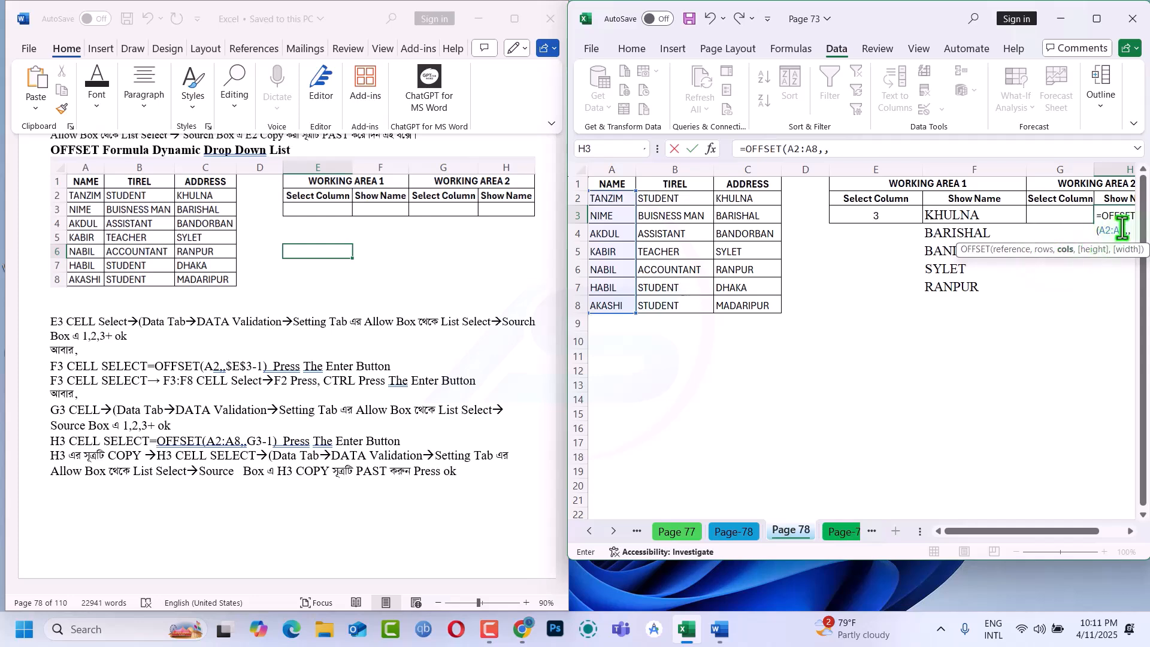
left_click(1070, 213)
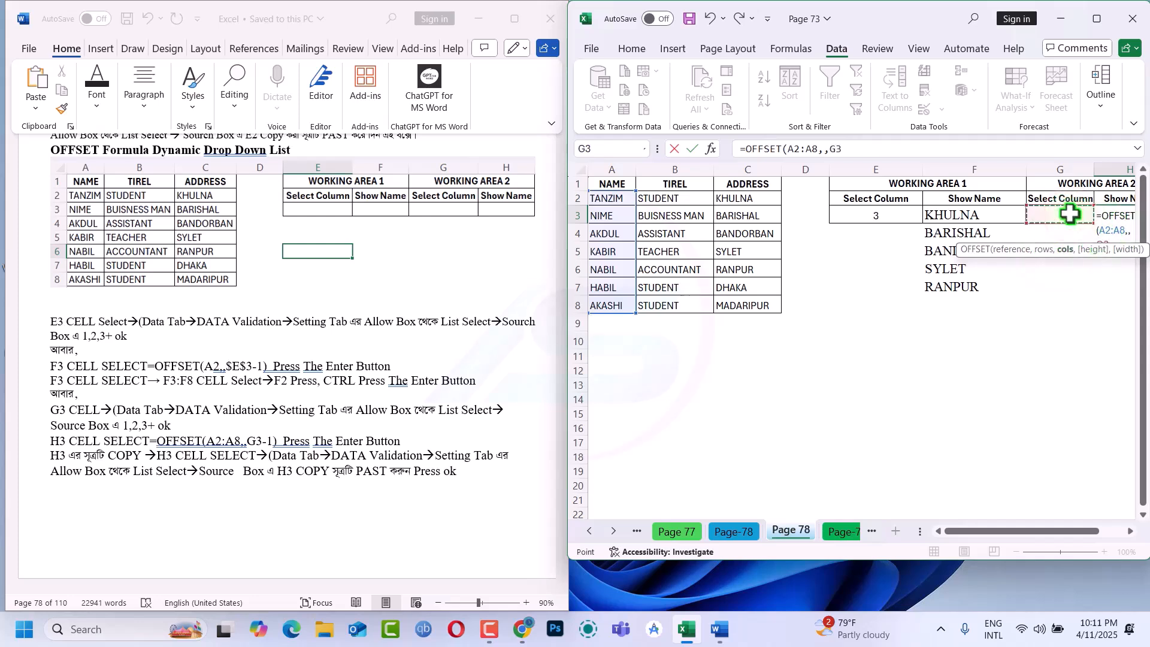
type("-")
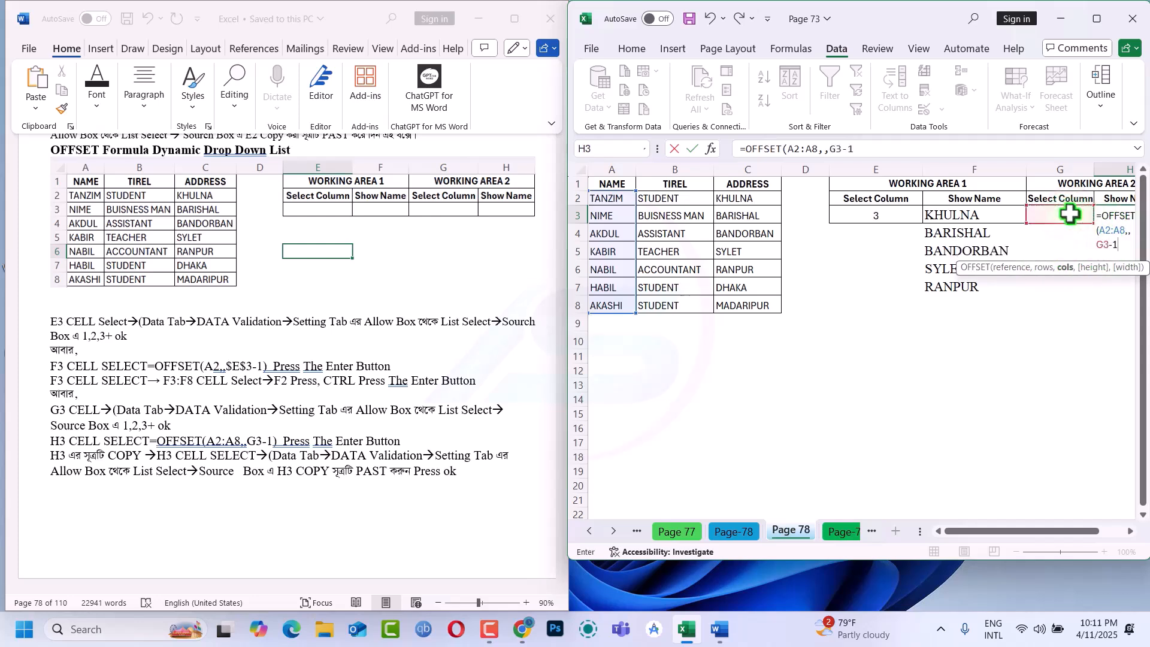
type("1")
key("Return")
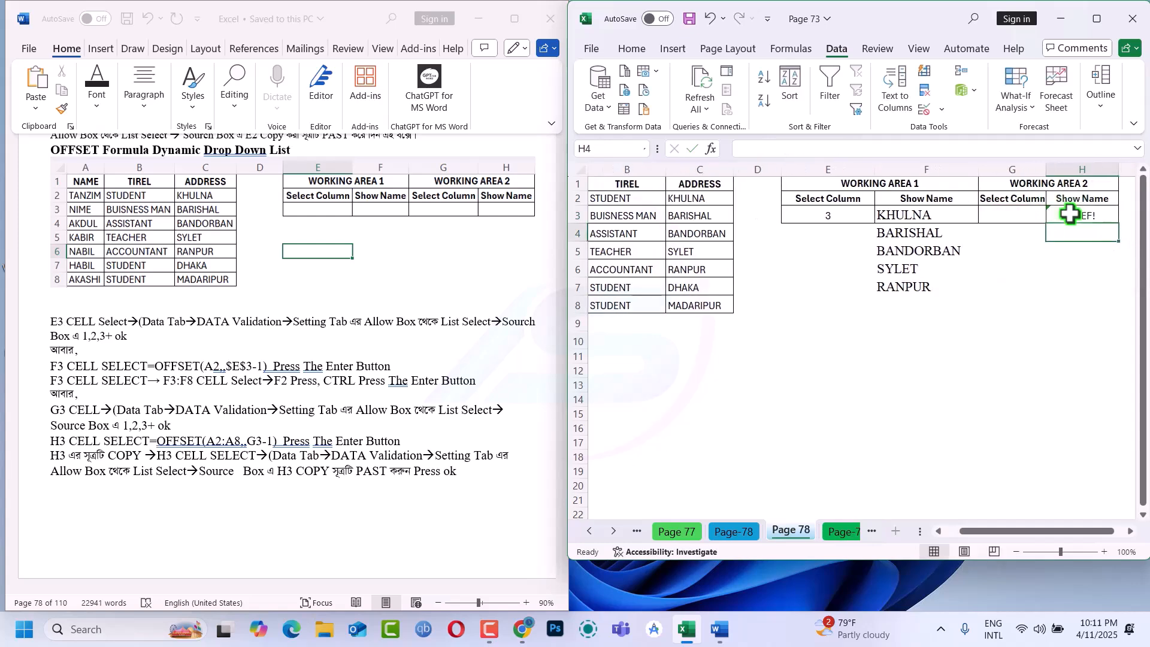
Test the H3 formula by choosing 2 and then 1 from the Select Column drop-down in G3
left_click(1027, 215)
left_click(1050, 217)
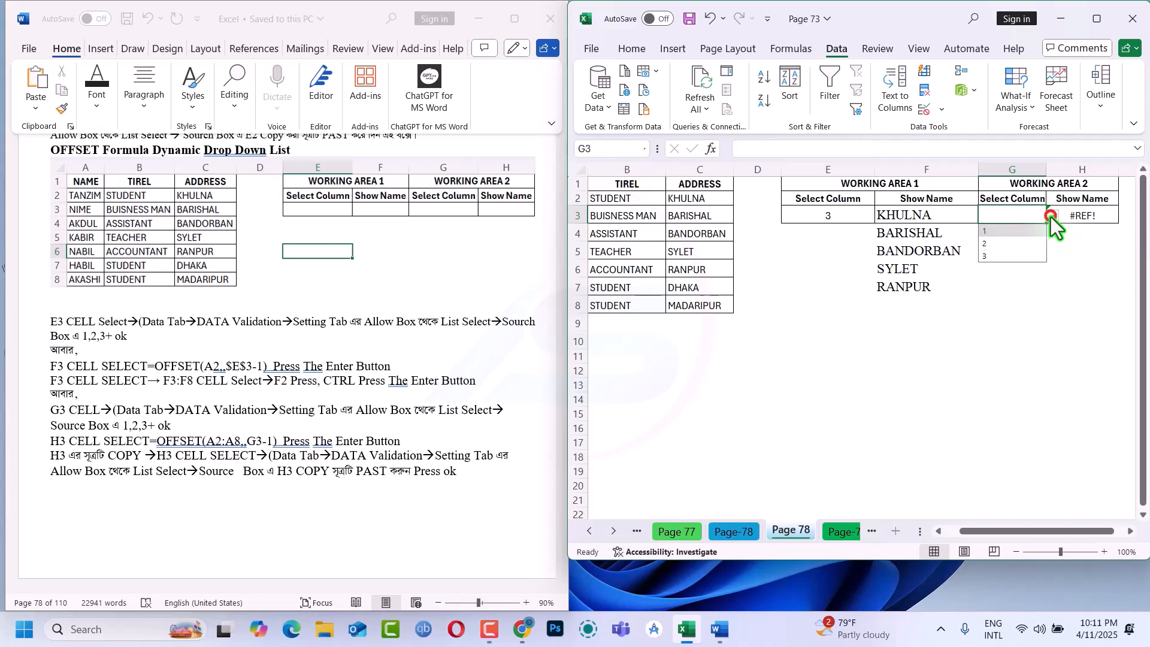
left_click(993, 244)
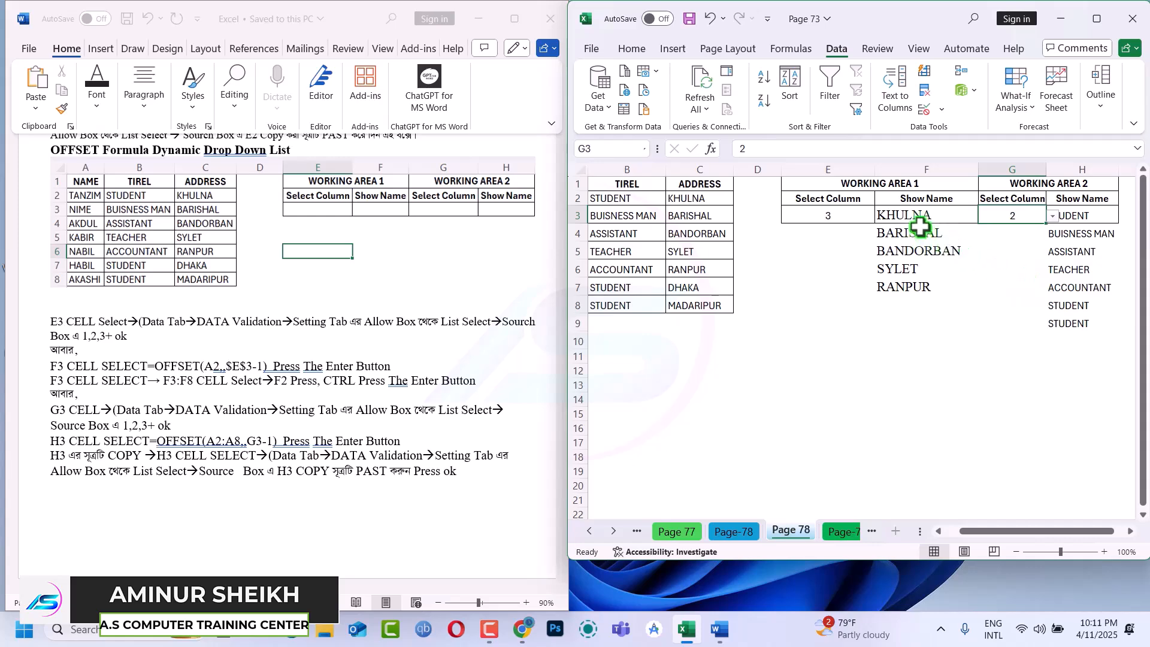
left_click(1051, 218)
left_click(1012, 233)
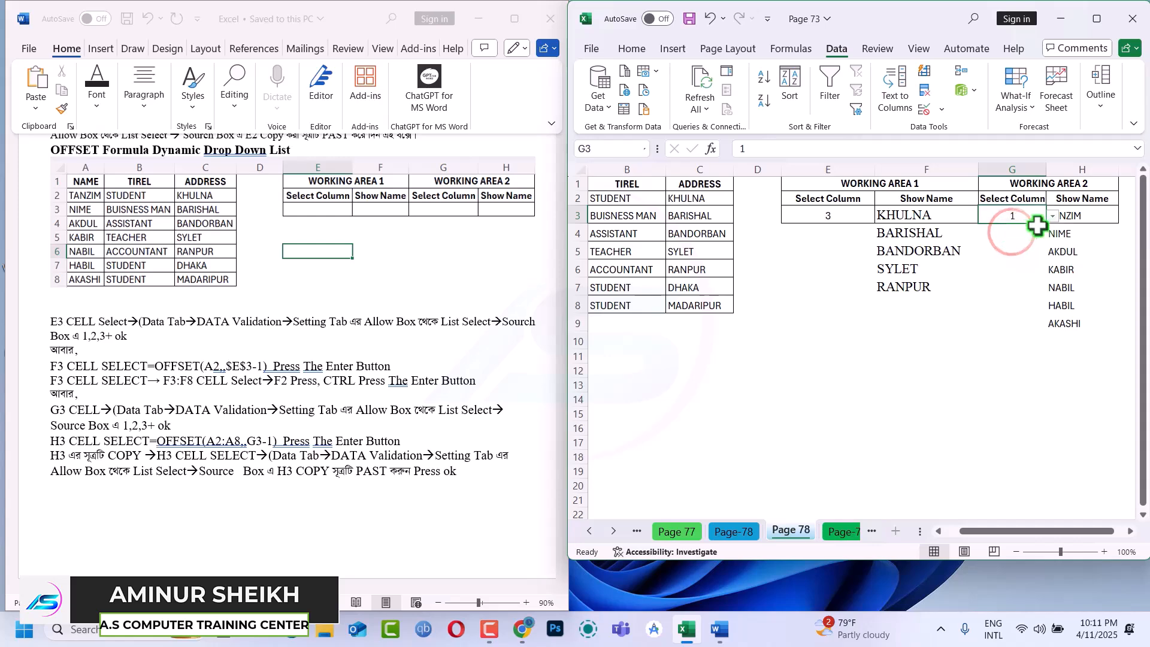
Copy the H3 formula and apply List data validation to H3 with =OFFSET(A2:A8,,G3-1) as the source
left_click(1075, 215)
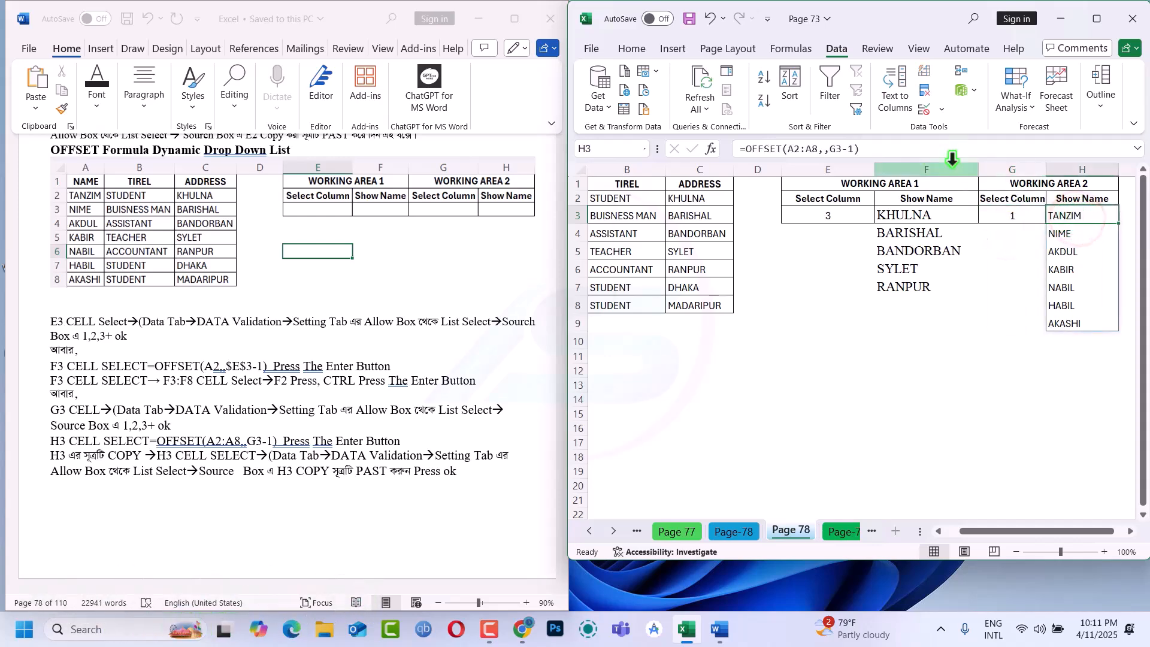
left_click_drag(879, 150, 715, 144)
key("ctrl+c")
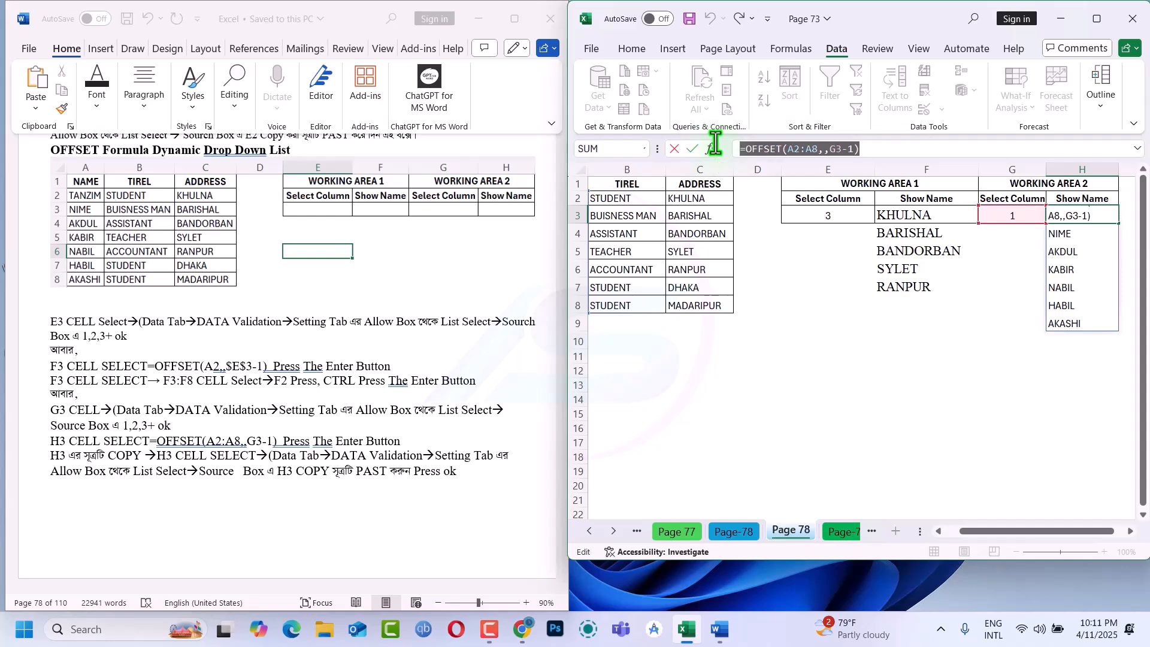
key("Escape")
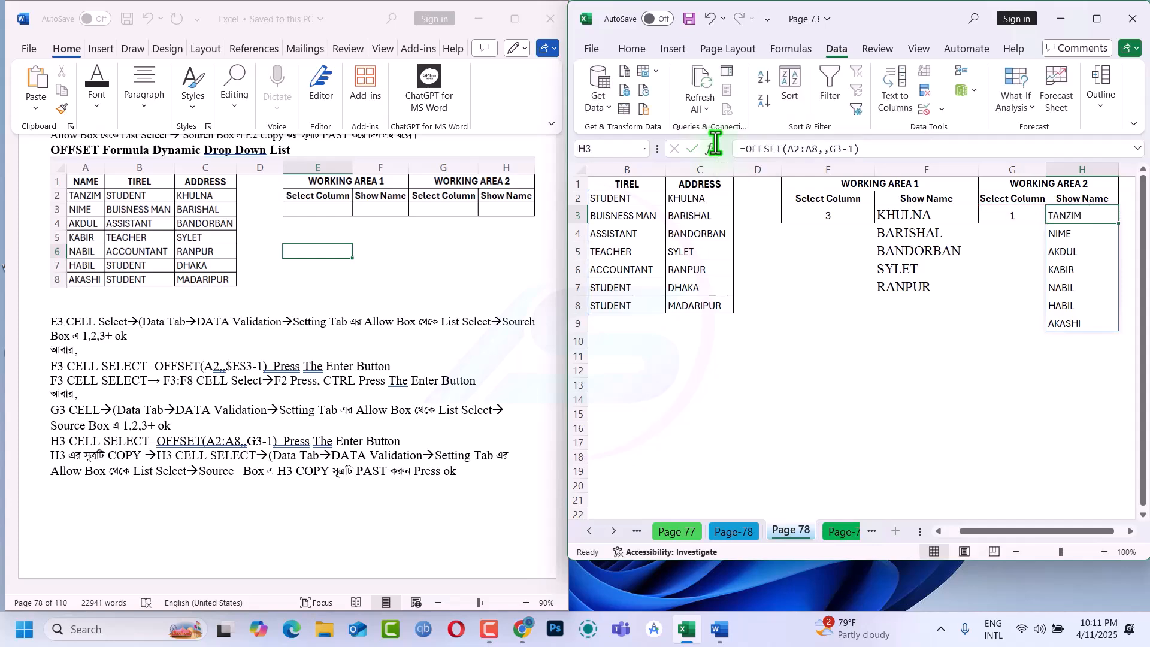
key("alt+a")
key("v")
key("v")
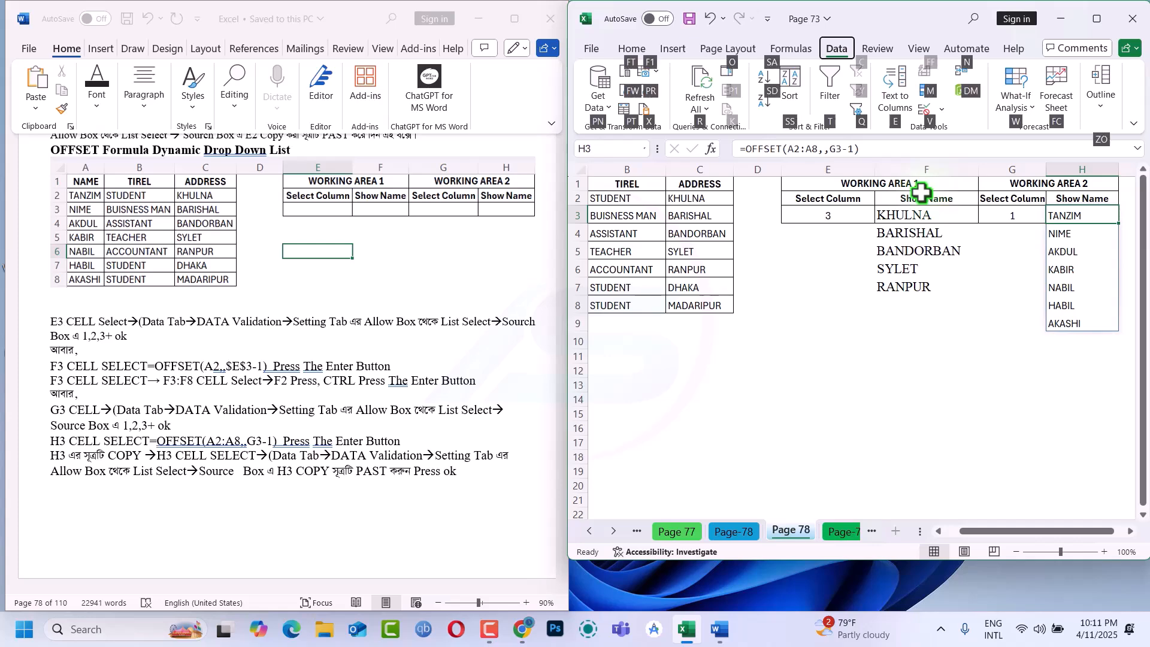
left_click(792, 363)
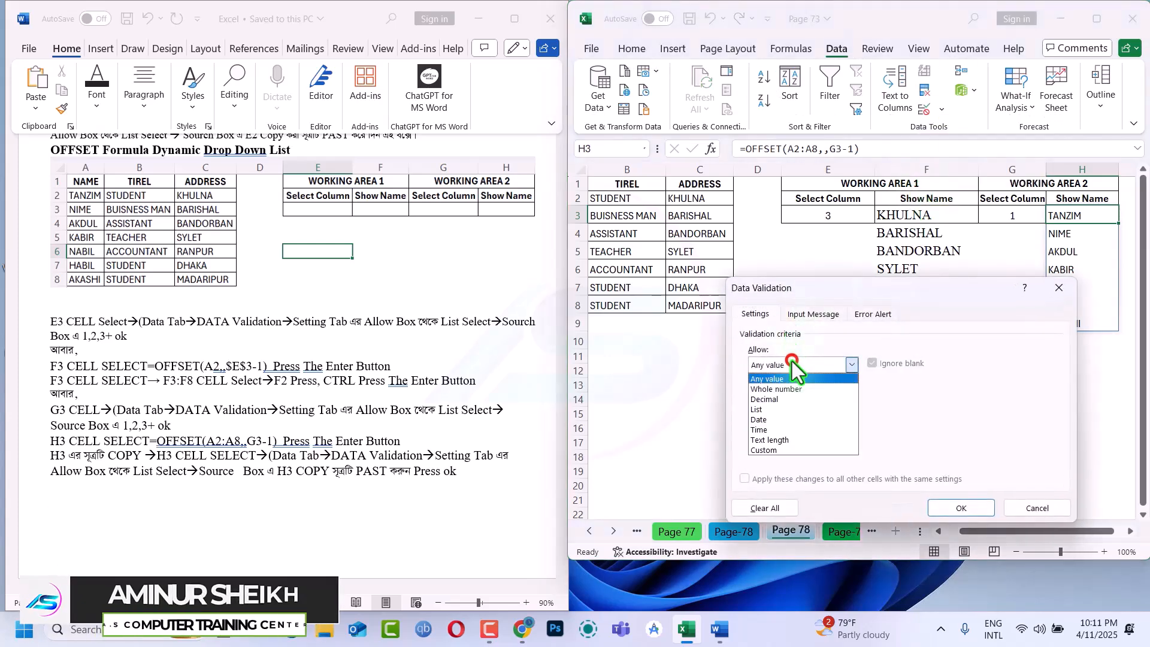
left_click(764, 408)
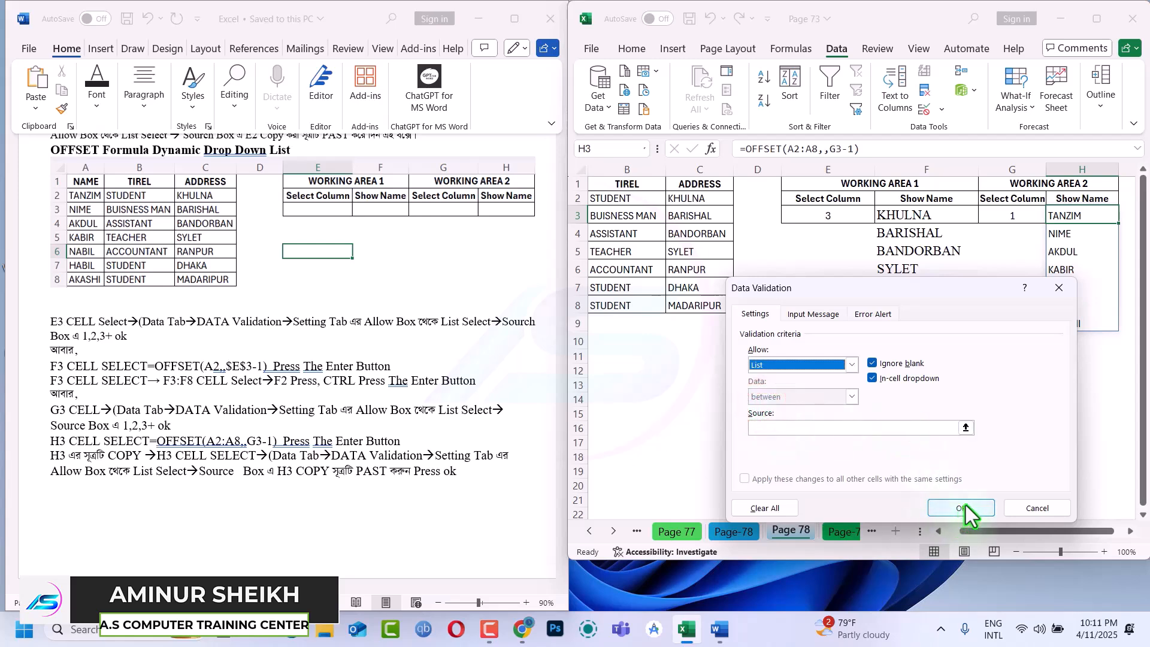
left_click(870, 428)
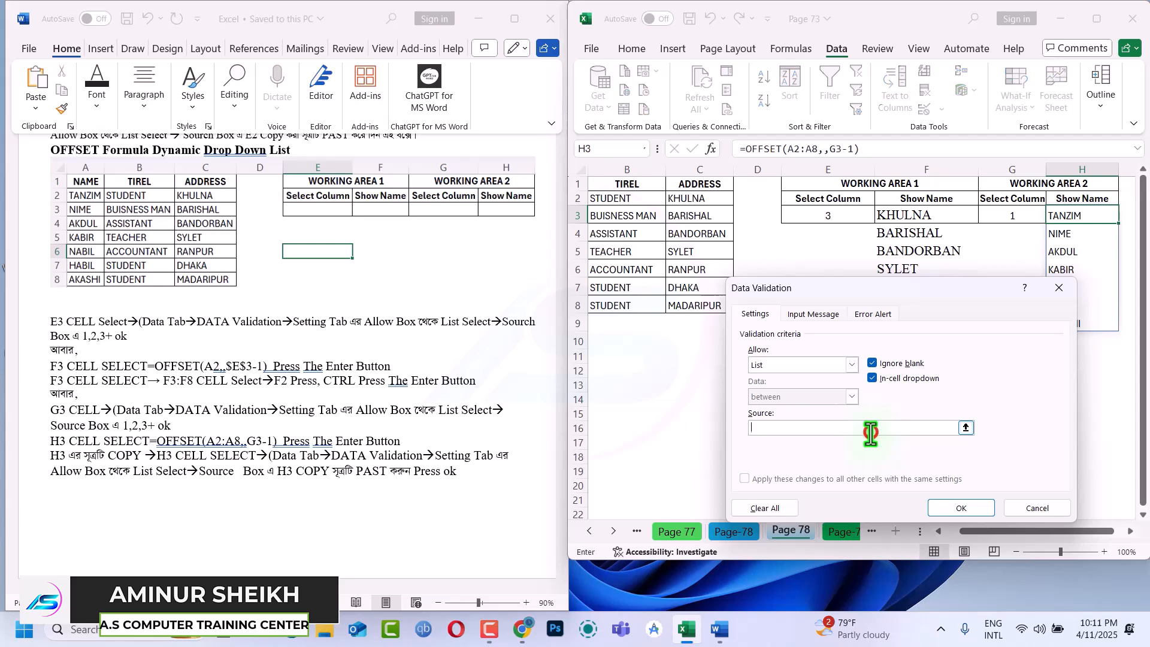
key("ctrl+v")
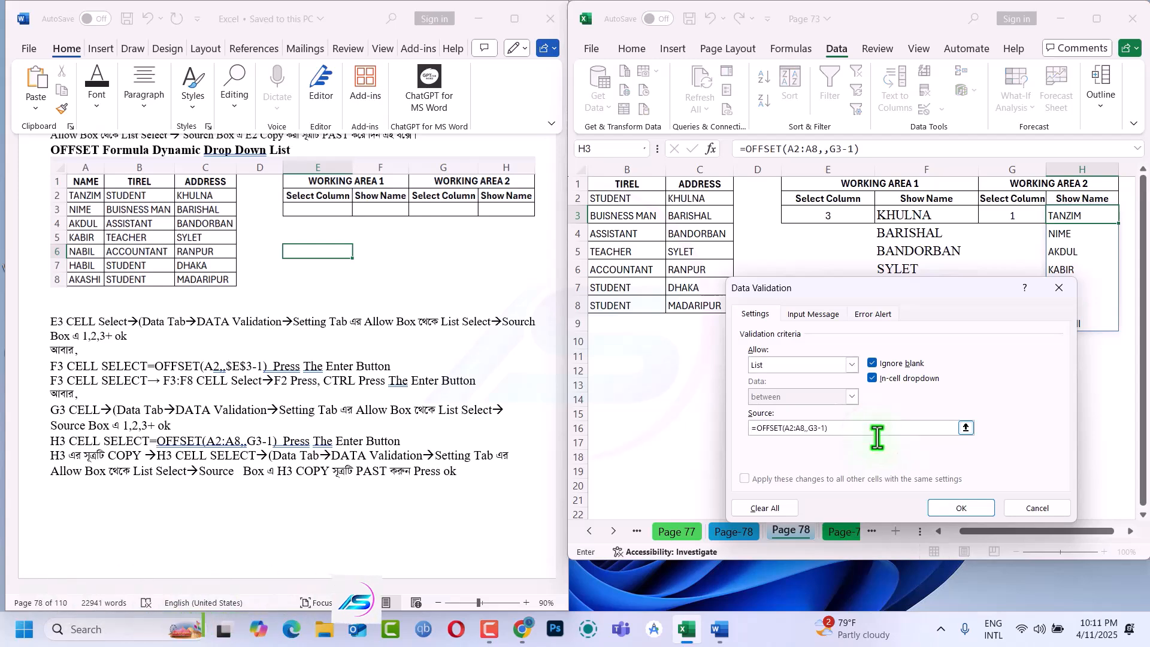
left_click(974, 512)
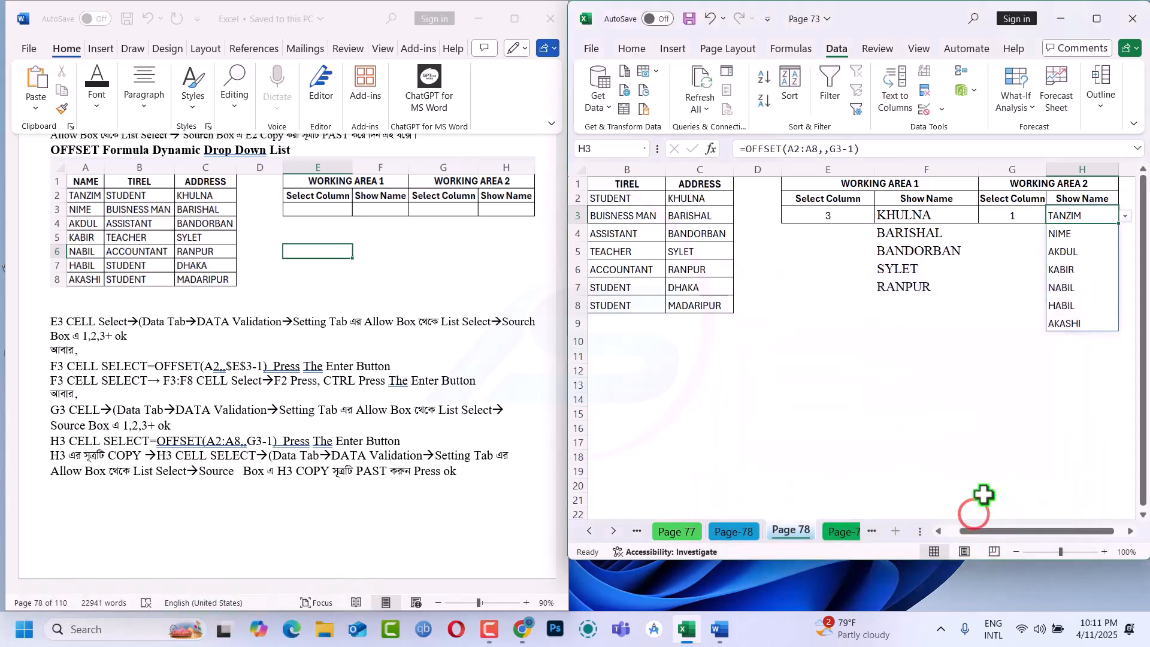
Clear the contents of H3:H10 below the Working Area 2 Show Name header, and select G3
double_click(1070, 217)
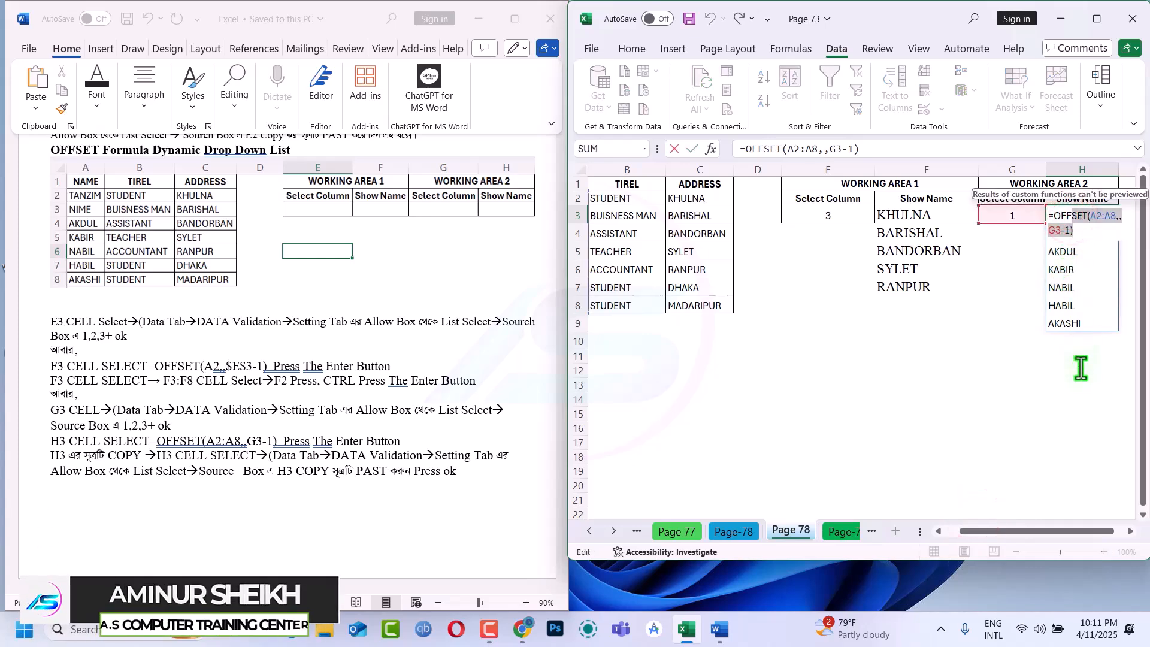
key("Escape")
left_click_drag(1078, 218, 1088, 333)
key("Delete")
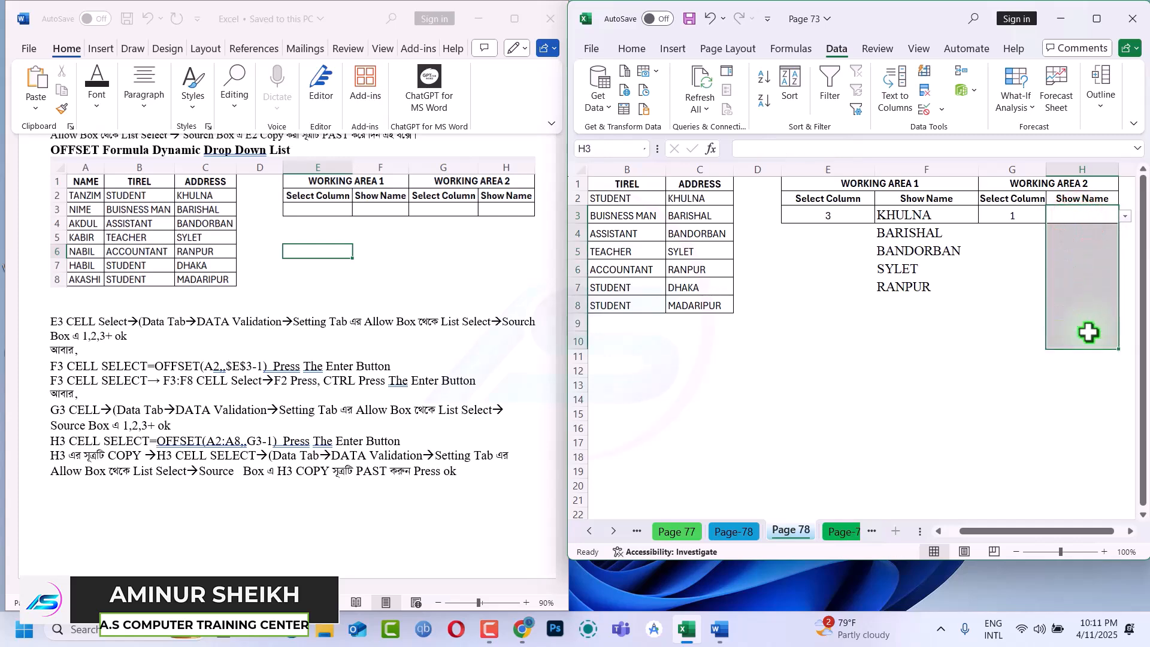
left_click(1031, 212)
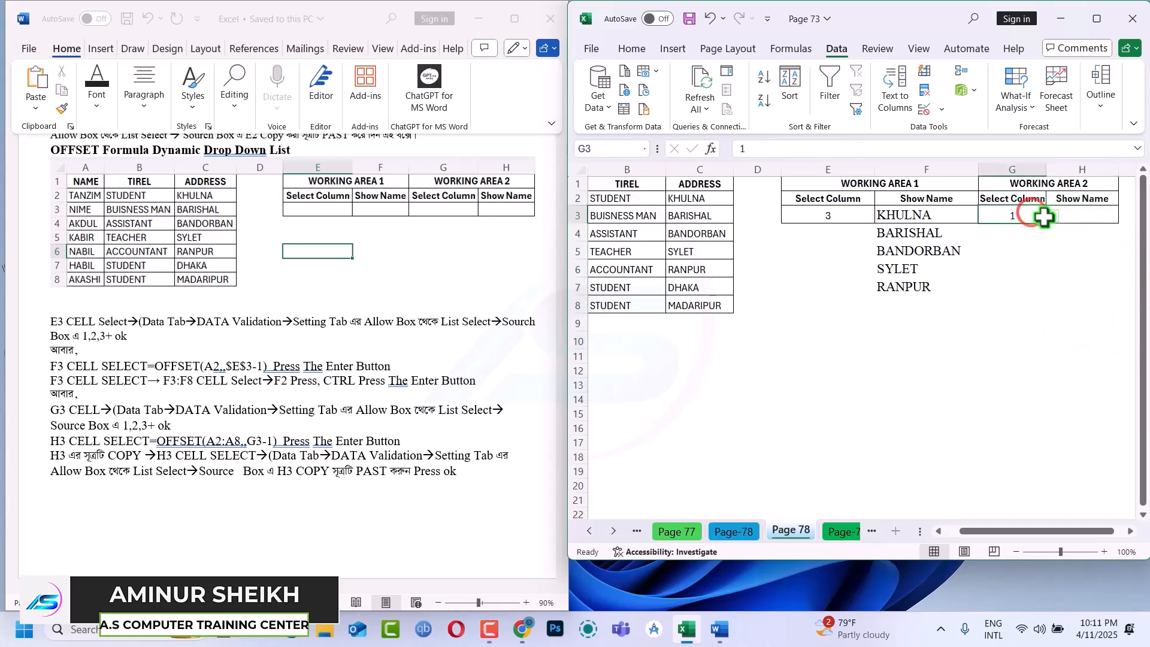
Choose 2 from the Working Area 2 Select Column drop-down in G3 and open the Show Name list in H3
left_click(1049, 217)
left_click(1004, 244)
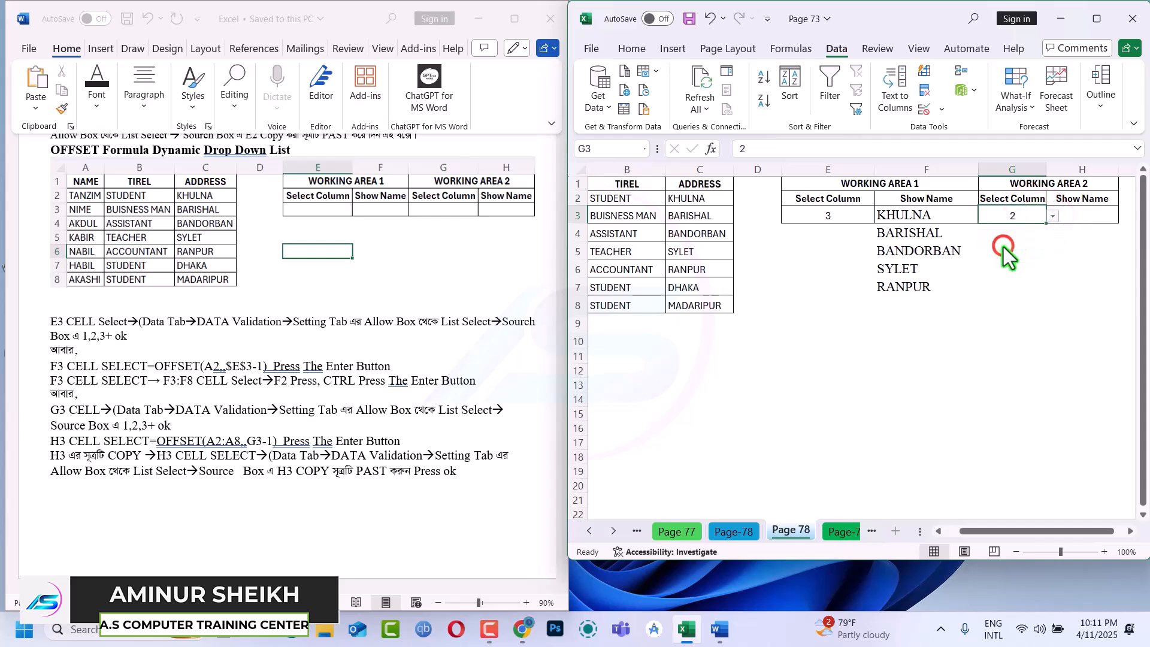
left_click(1086, 217)
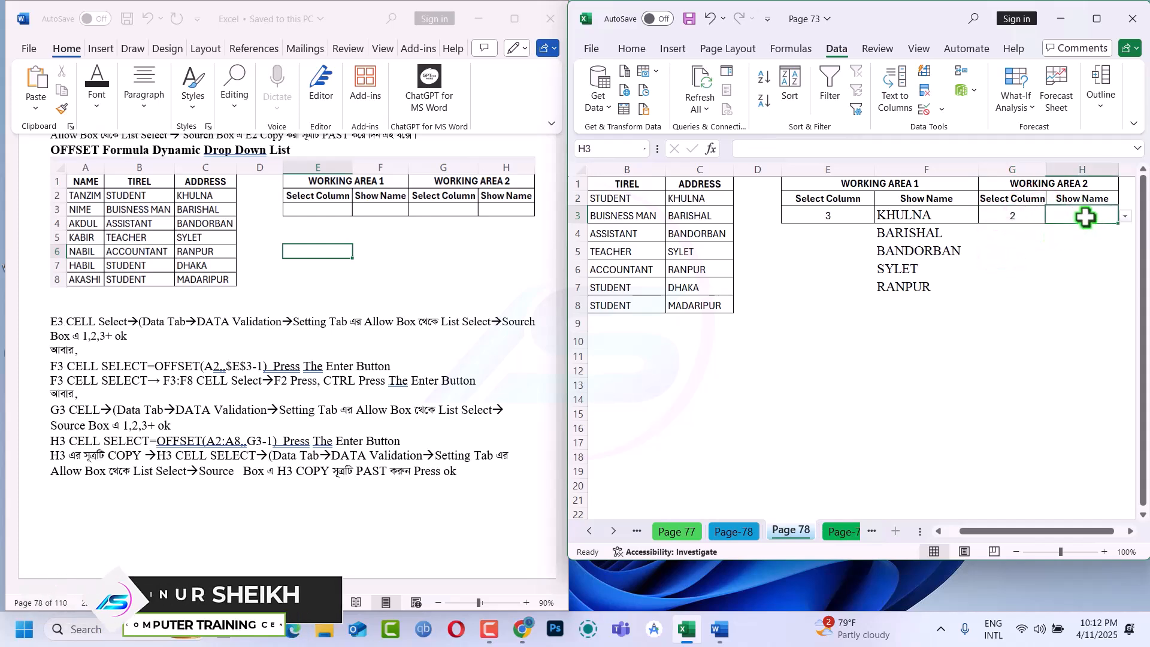
left_click(1125, 217)
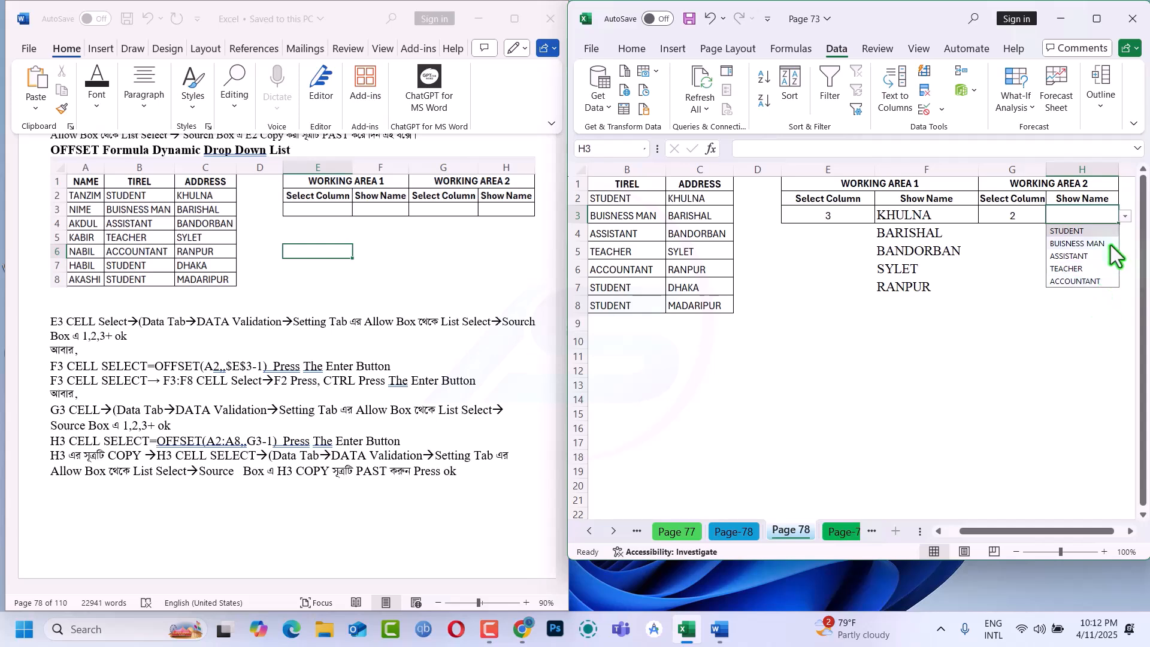
Choose 3 from the Select Column drop-down in G3 and open the dependent Show Name list in H3
left_click(1022, 216)
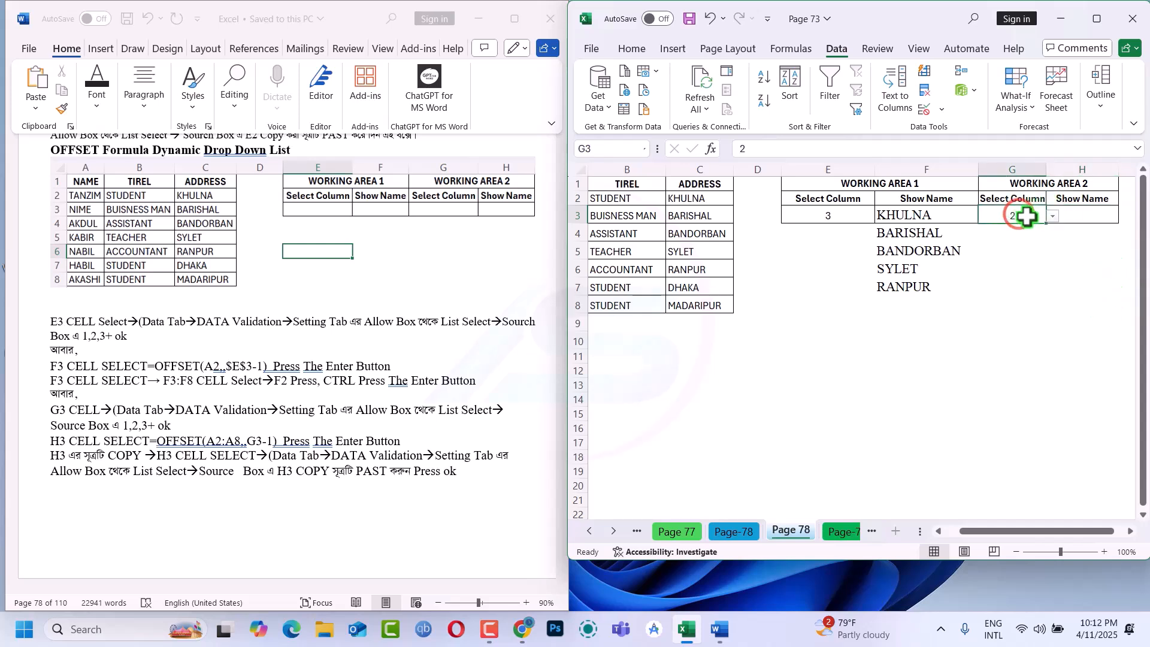
left_click(1051, 217)
left_click(997, 256)
left_click(1087, 216)
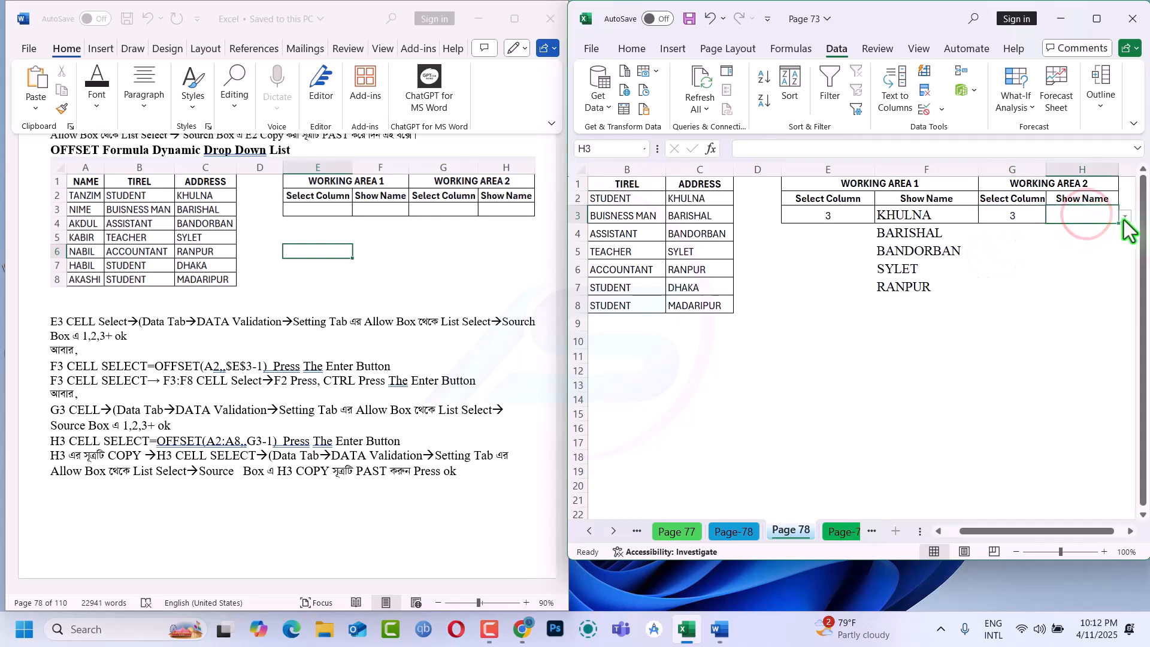
left_click(1123, 218)
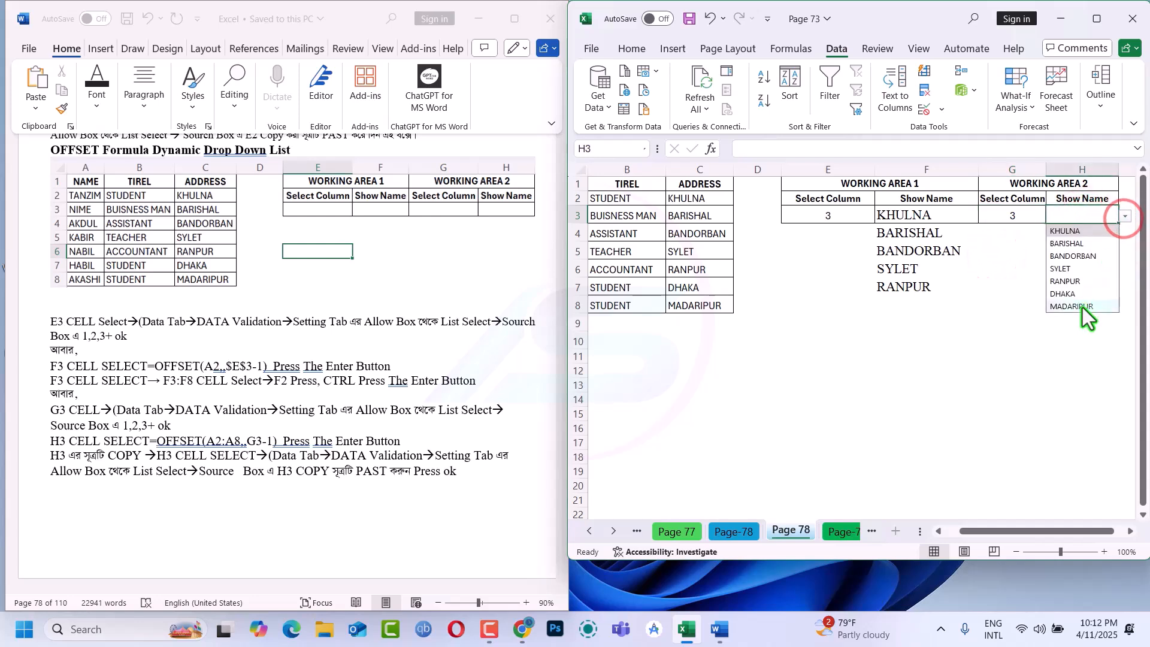
Select the ADDRESS entries in C2:C8 and compare them with the items in the H3 drop-down list
left_click(687, 197)
left_click_drag(687, 198, 689, 304)
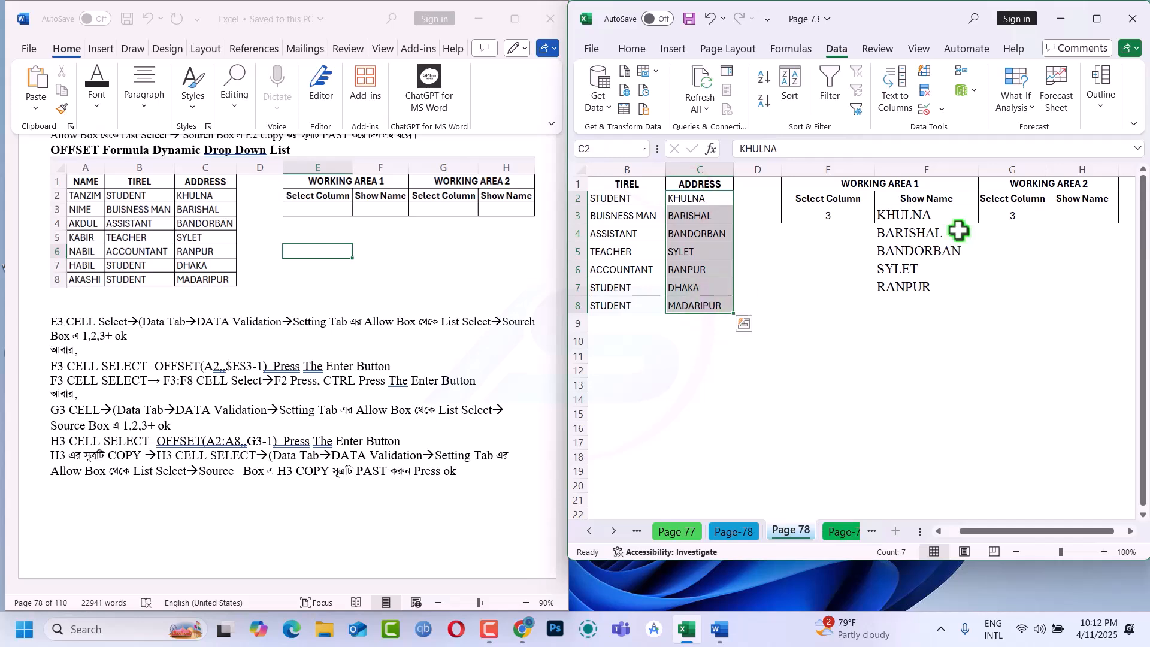
left_click(1071, 213)
left_click(1126, 215)
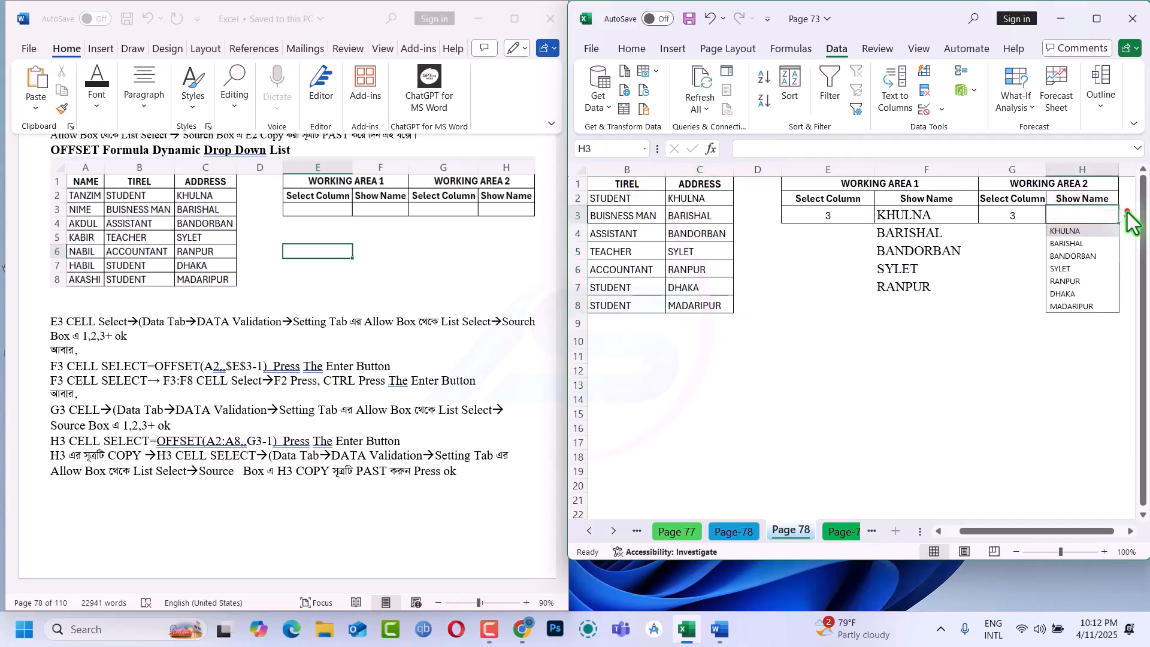
Maximize the workbook window, choose 2 from the G3 drop-down, and check the Show Name list in H3
left_click(1008, 212)
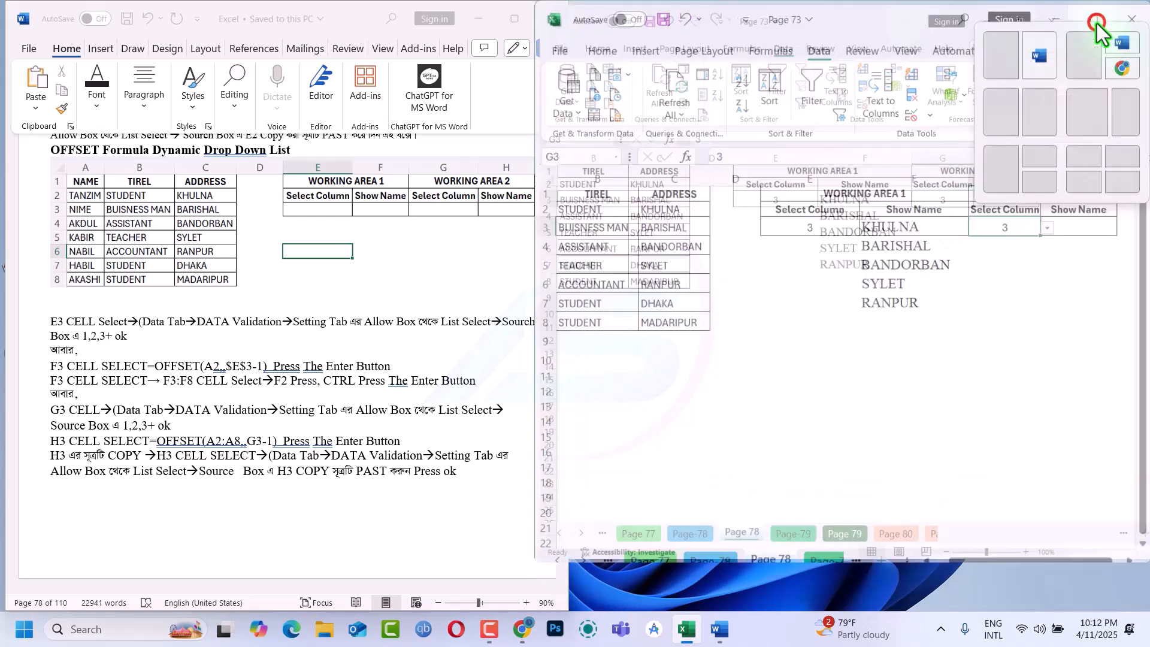
left_click(1096, 20)
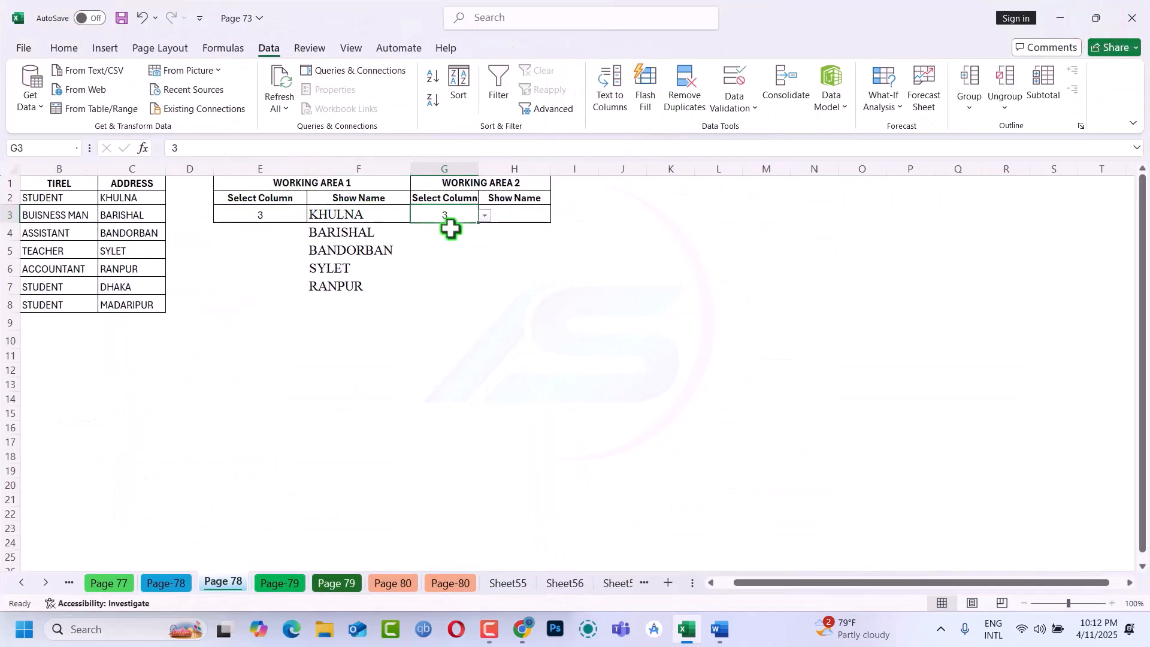
left_click(483, 213)
left_click(437, 246)
left_click(532, 214)
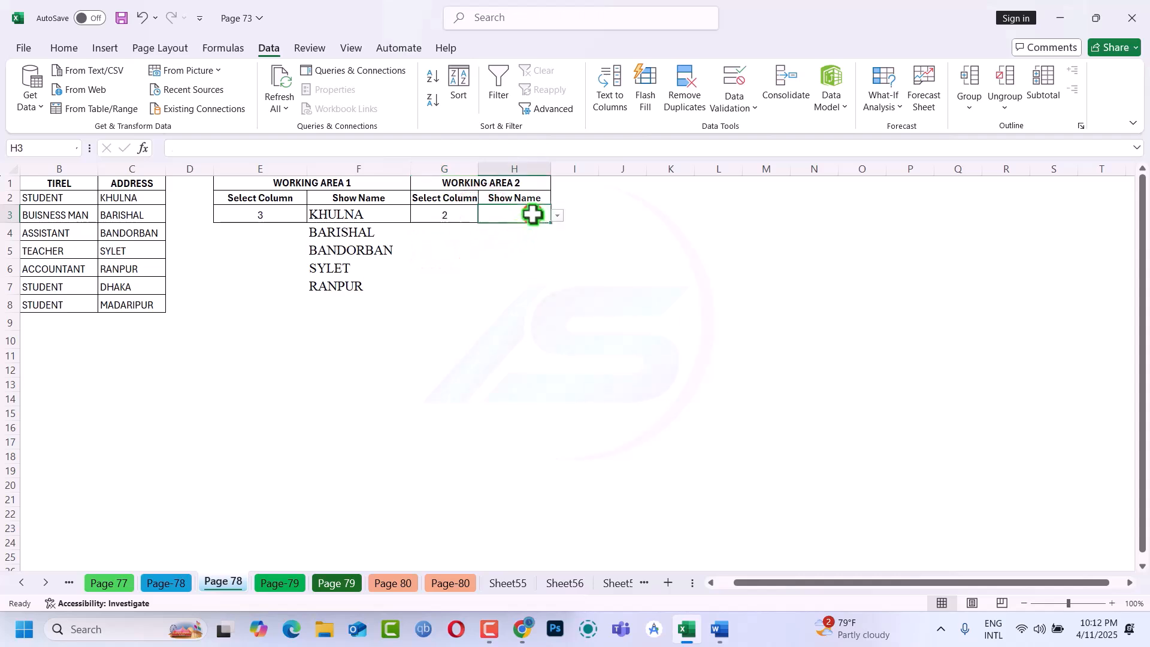
key("alt+Down")
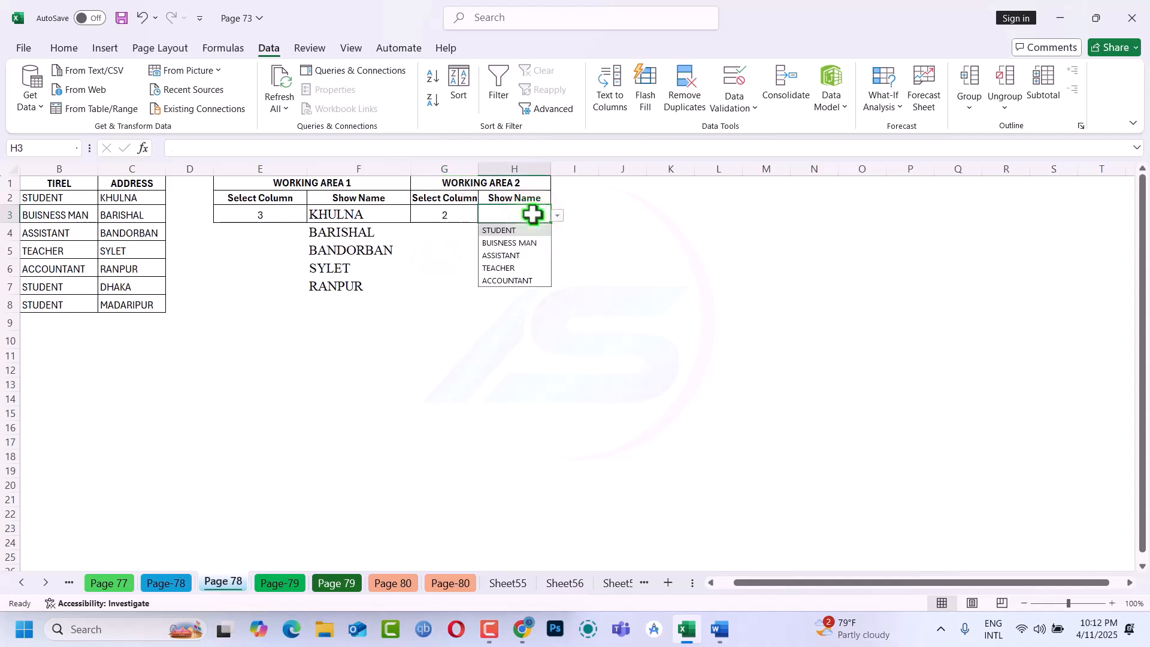
Choose 2 from the Working Area 1 Select Column drop-down in E3 and check the Show Name formula in F3
left_click(279, 214)
left_click(313, 218)
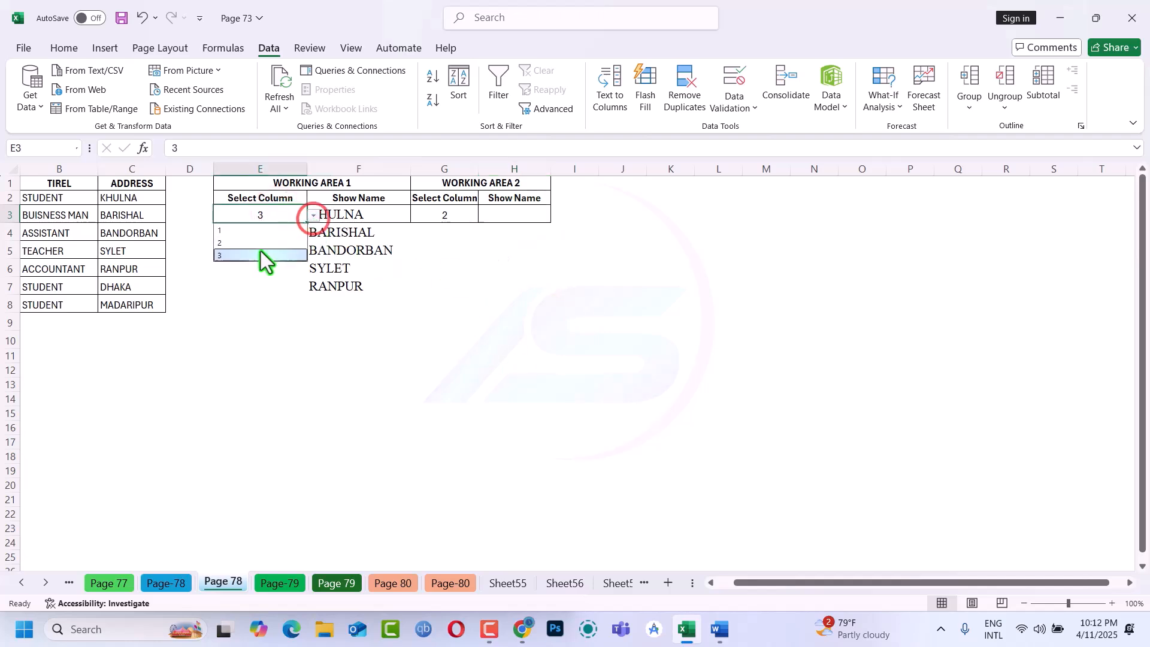
left_click(244, 243)
left_click(335, 217)
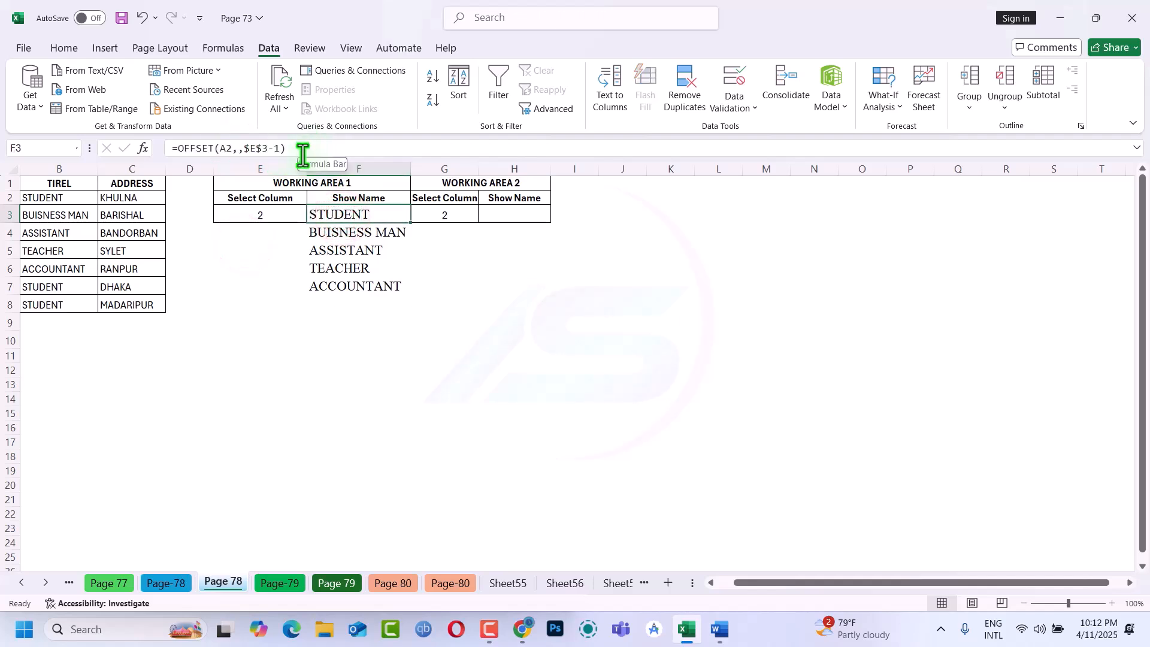
Review the List data validation source of H3, close its settings without changes, and select an empty cell below the tables
left_click(527, 217)
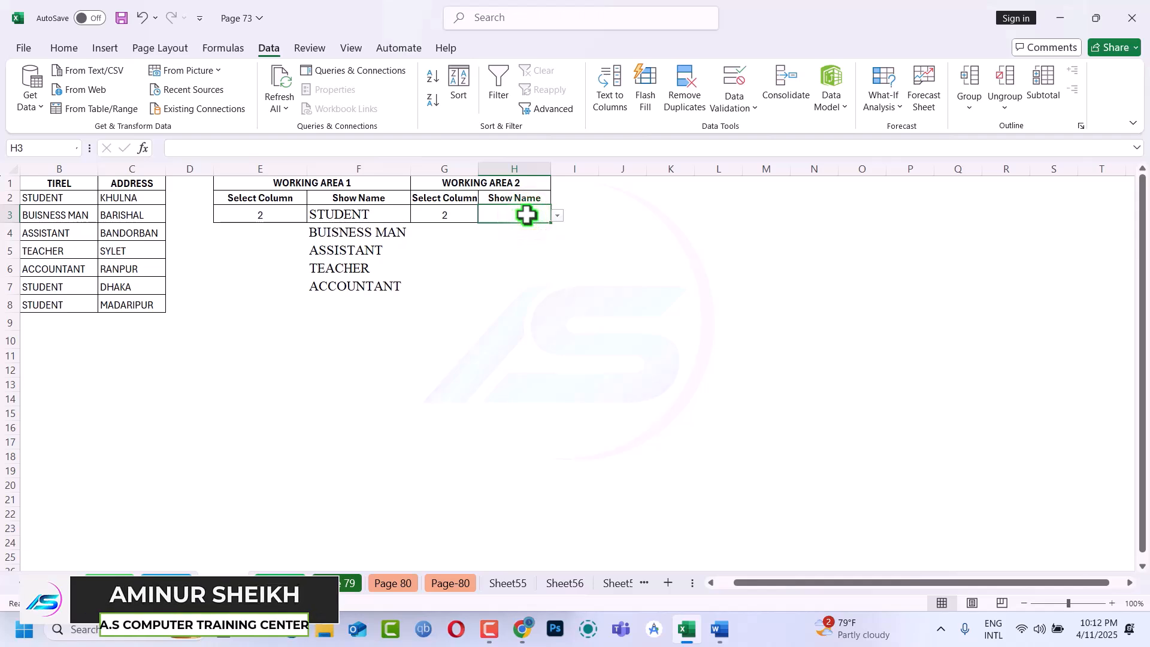
key("alt")
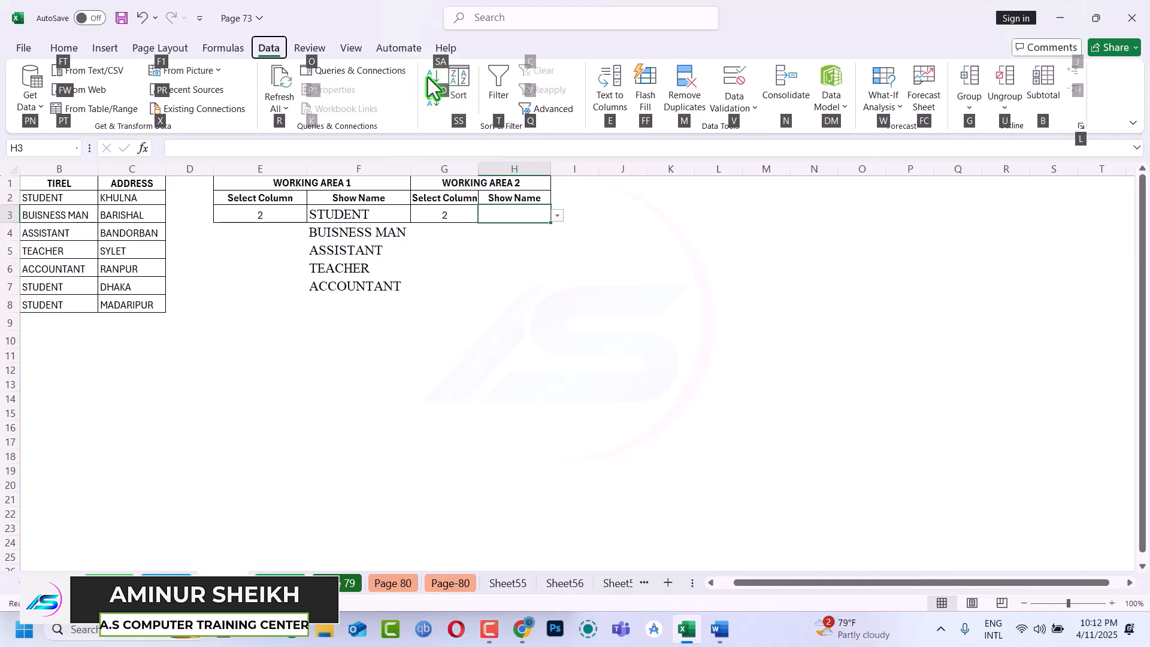
key("v")
key("v")
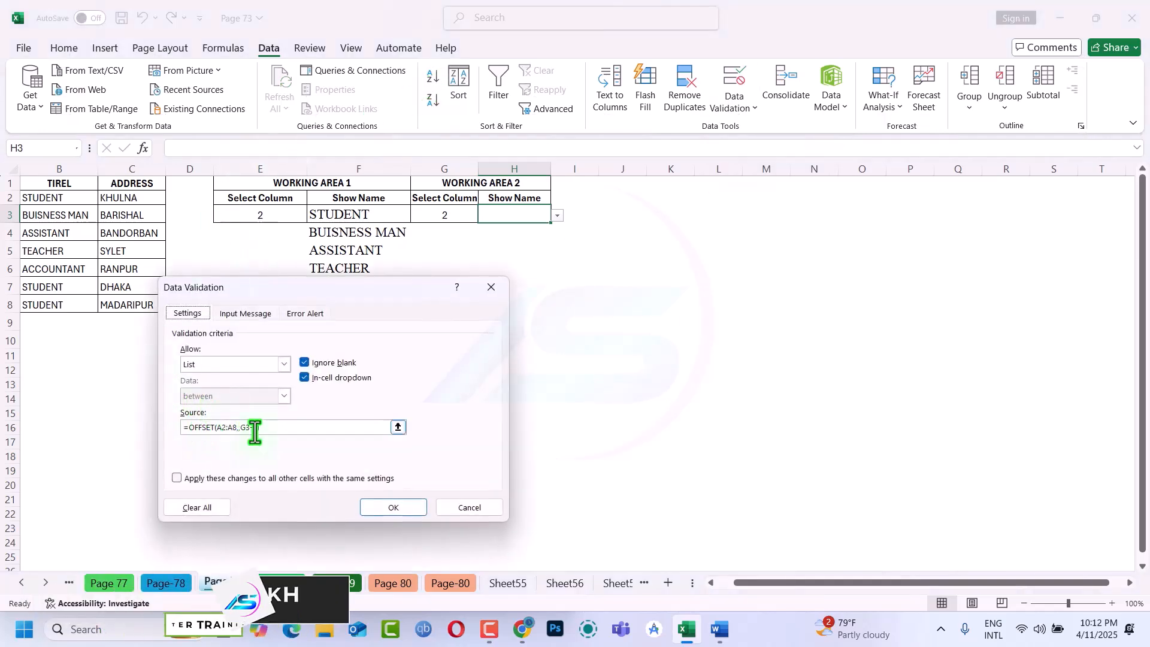
left_click(481, 511)
left_click(402, 351)
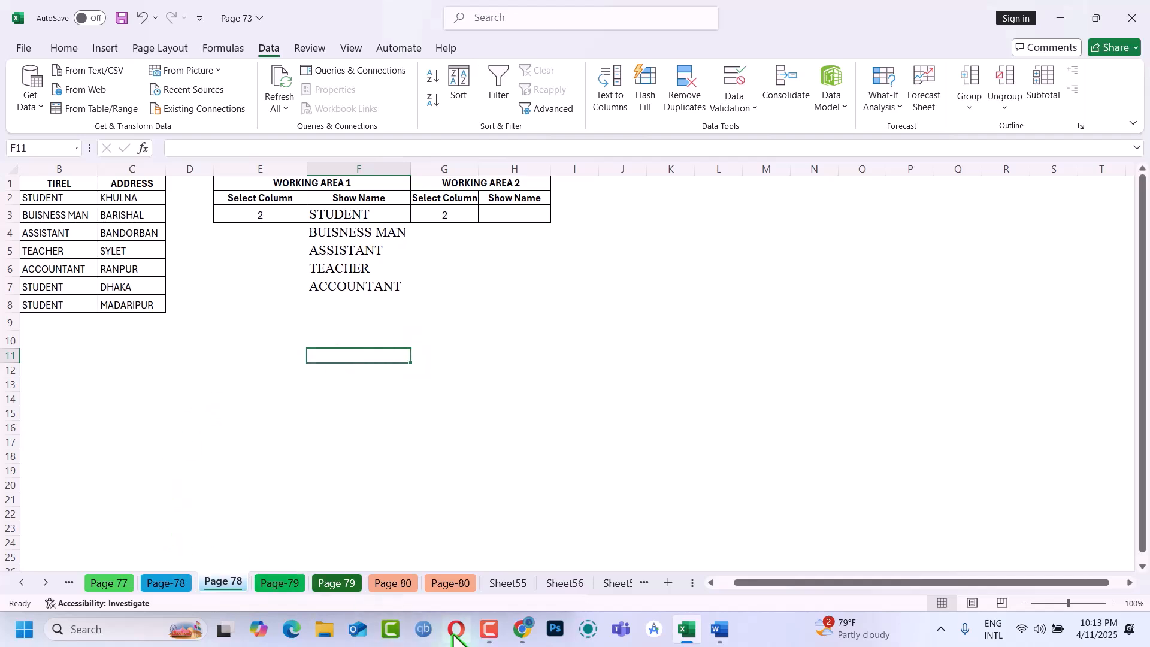
mouse_move(489, 632)
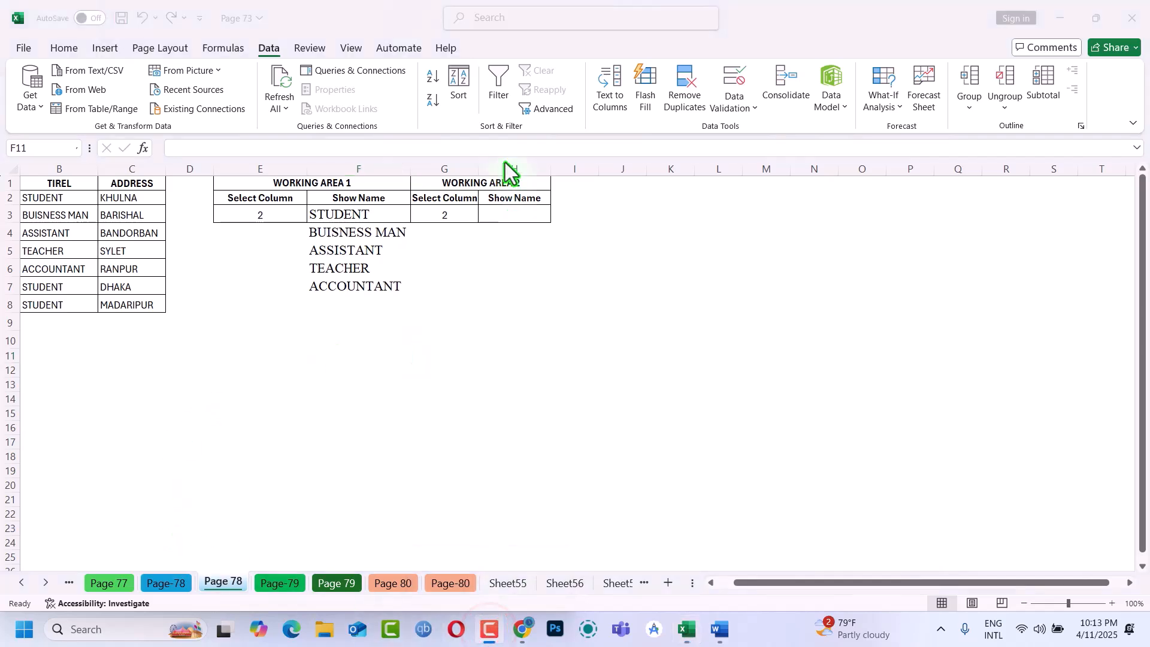